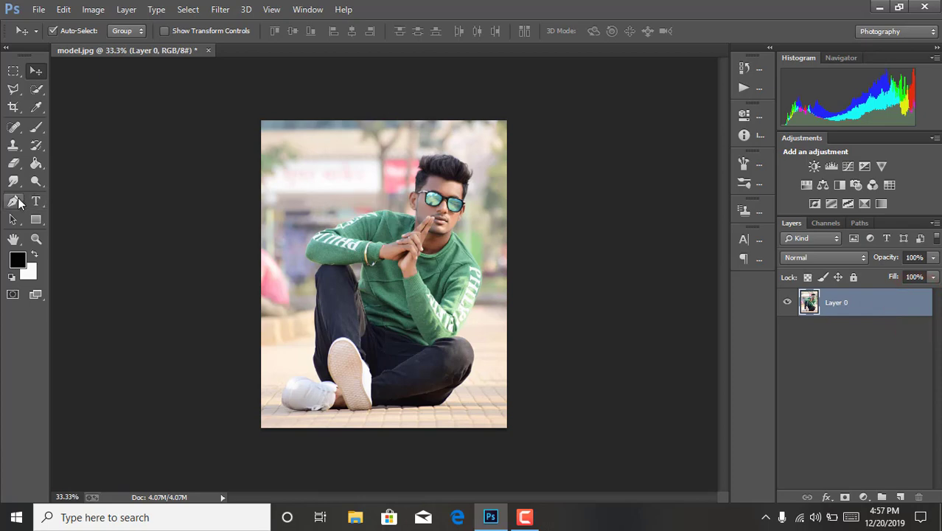
- Start a Pen tool path on the outer edge of the raised trouser leg and trace it up past the lower fold
click(15, 201)
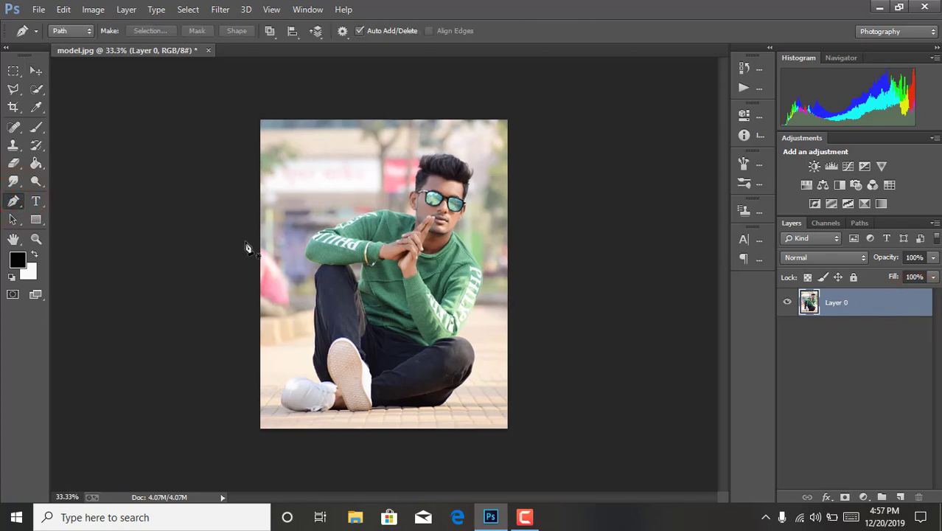
key(ctrl+plus)
key(ctrl+plus)
key(ctrl+plus)
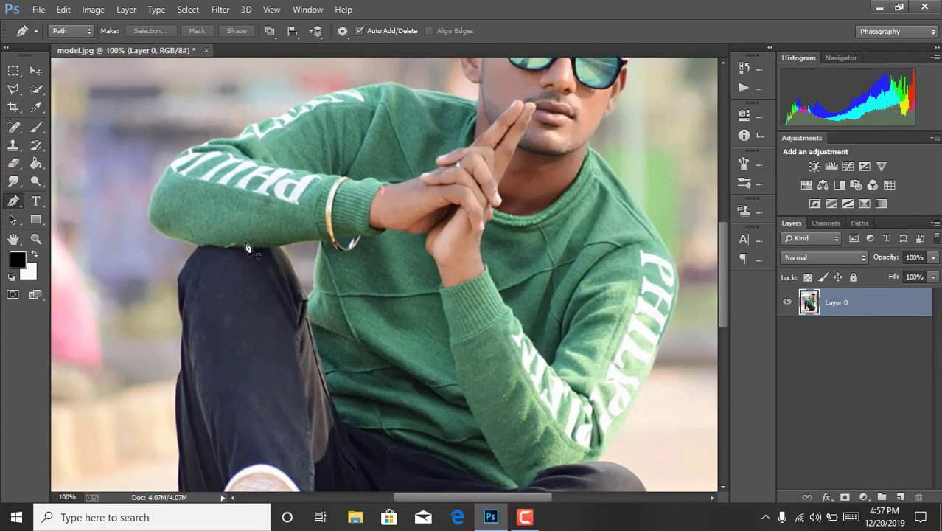
key(ctrl+plus)
key(ctrl+minus)
key(ctrl+plus)
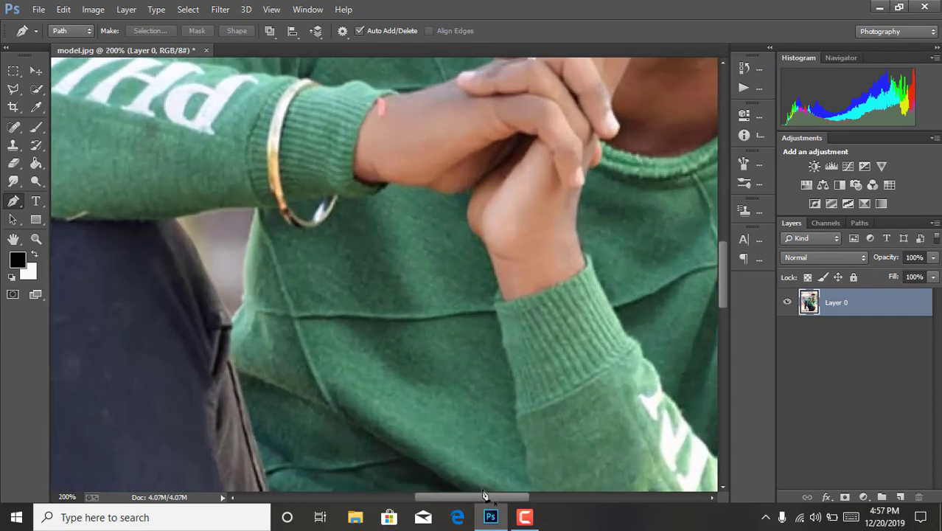
drag(461, 497, 404, 485)
scroll(297, 421, down, 5)
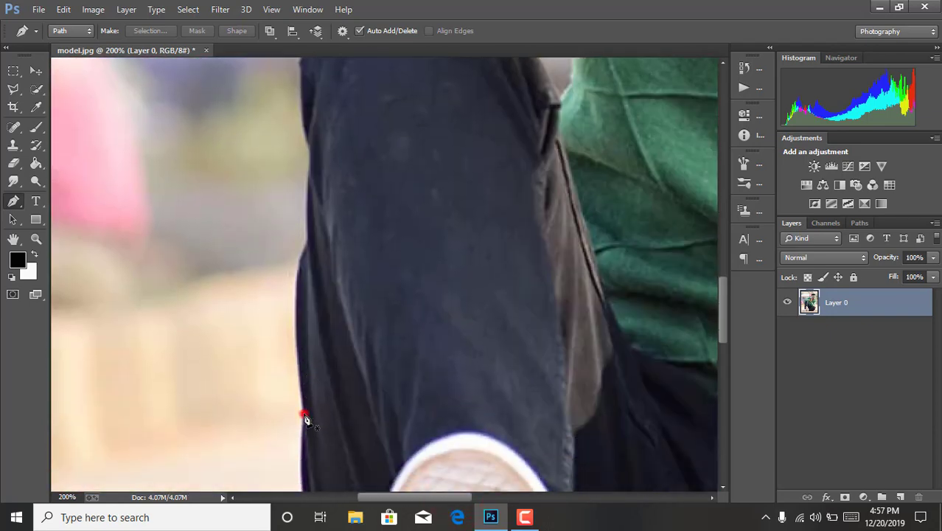
click(303, 415)
drag(300, 278, 298, 273)
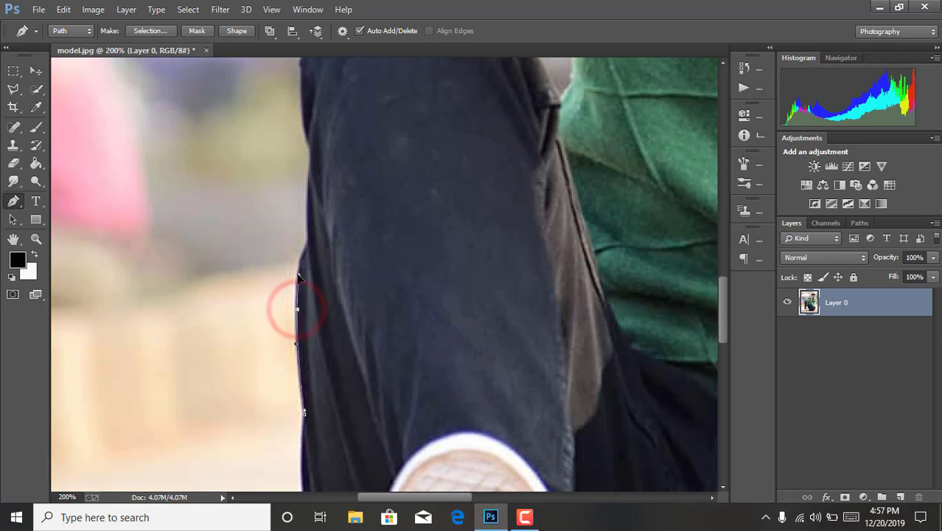
click(305, 251)
click(308, 239)
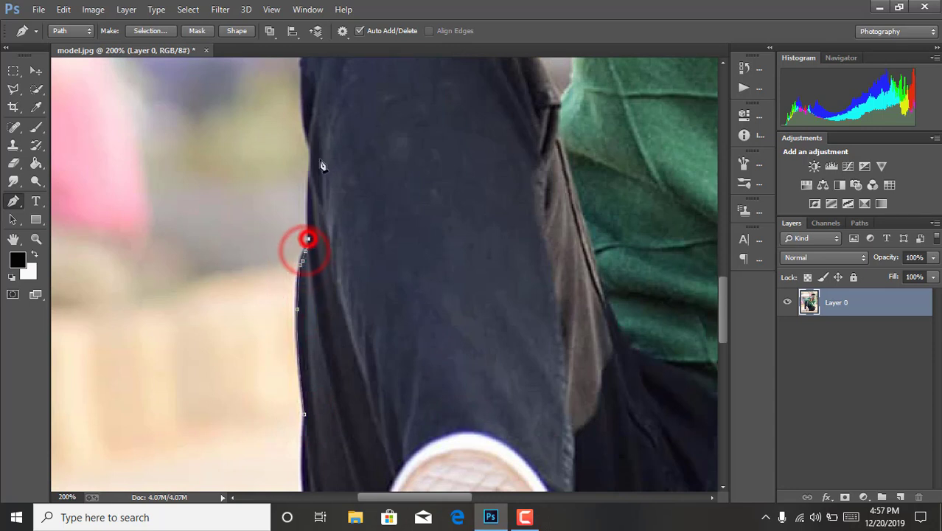
- Continue the path up the outer edge of the raised trouser leg and around the curve of the knee
drag(308, 184, 312, 162)
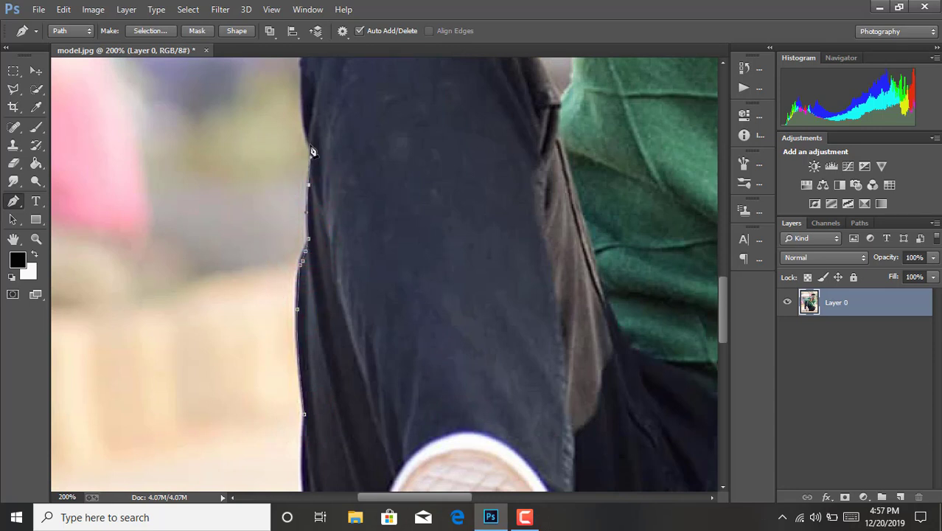
click(306, 139)
click(302, 123)
scroll(329, 197, up, 3)
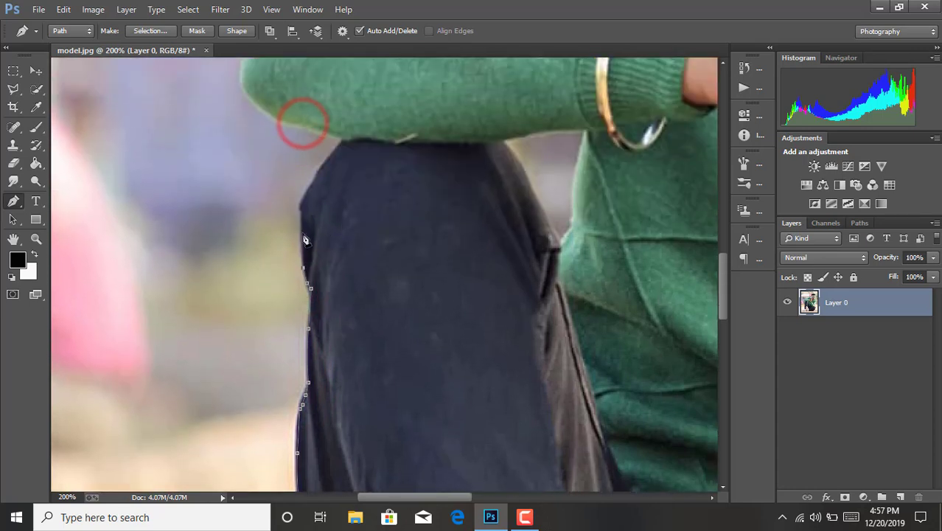
click(301, 212)
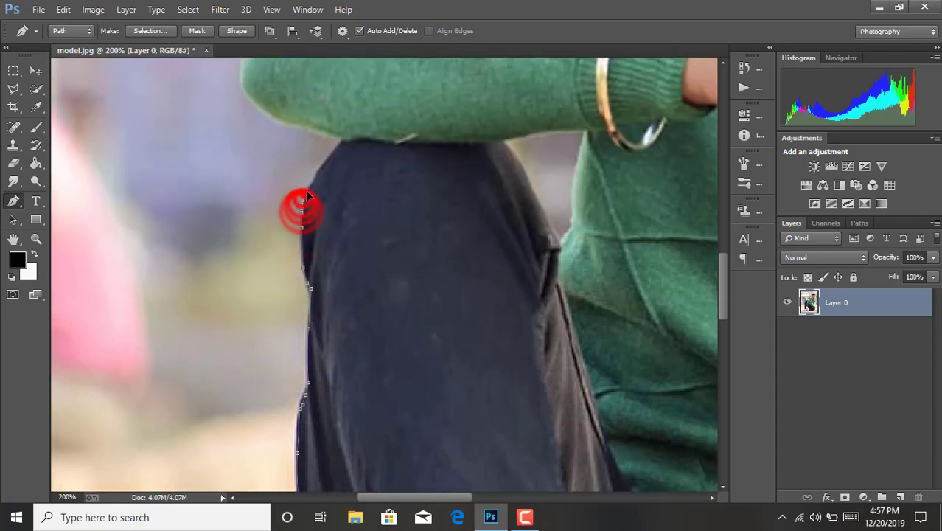
click(313, 174)
click(322, 165)
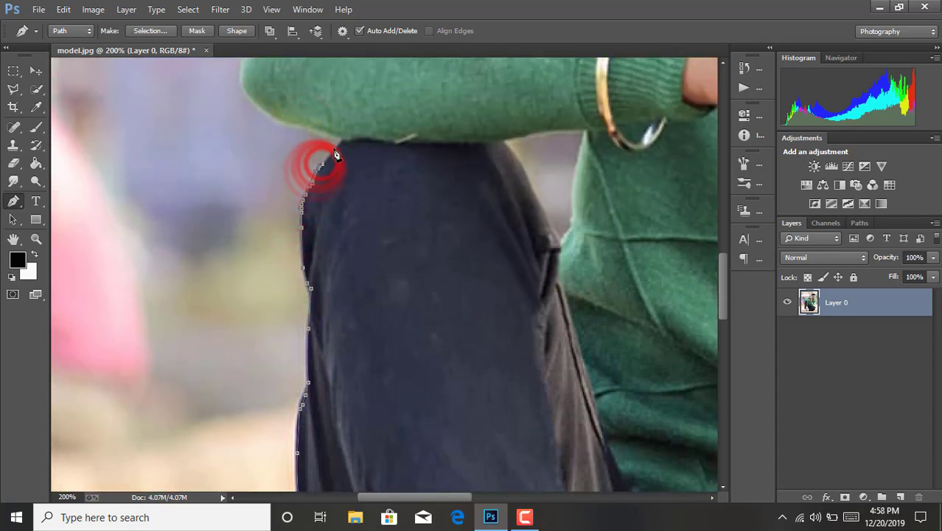
- Trace the path from the knee around the bent elbow to the upper edge of the lettered forearm sleeve
scroll(324, 191, up, 2)
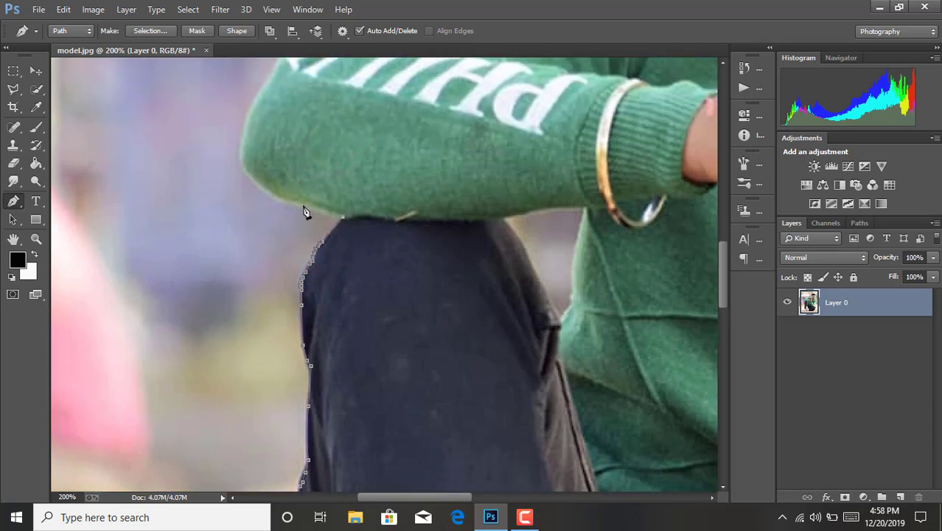
click(263, 189)
drag(244, 140, 243, 136)
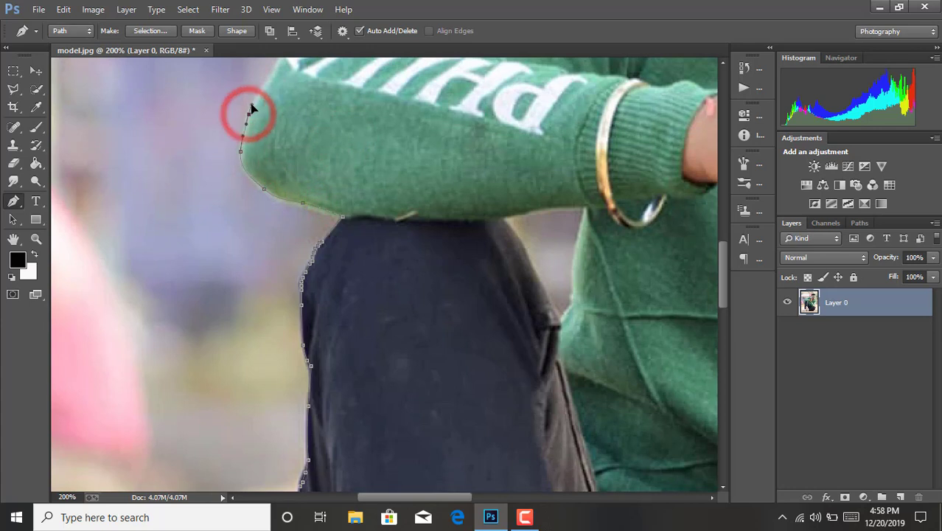
scroll(264, 193, up, 3)
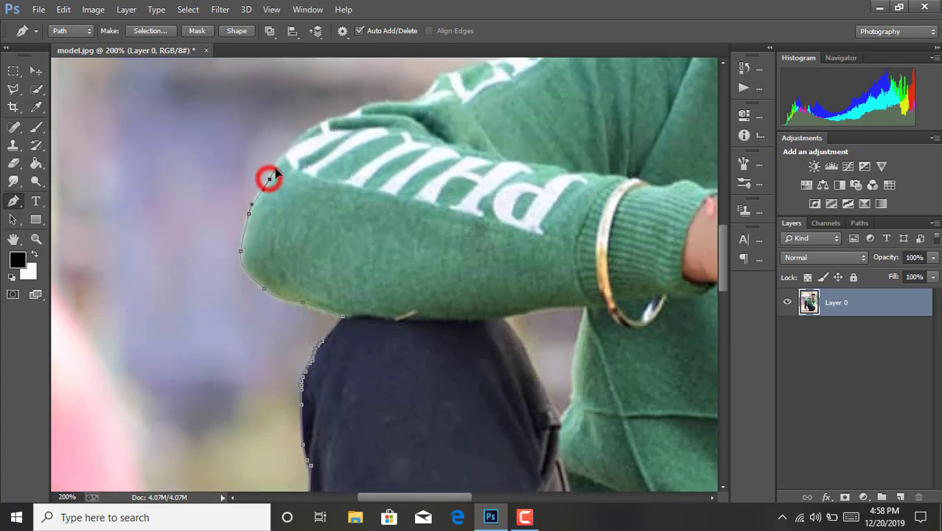
click(279, 161)
click(286, 151)
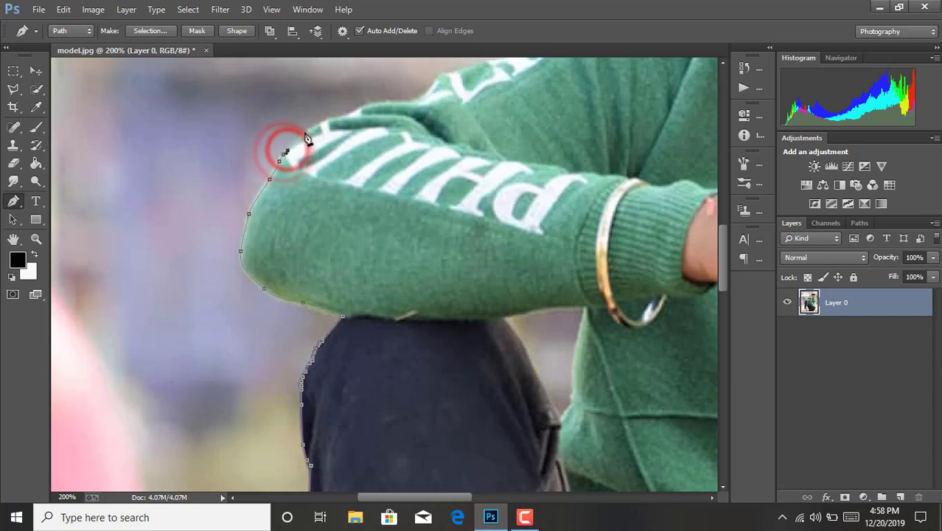
drag(306, 132, 339, 119)
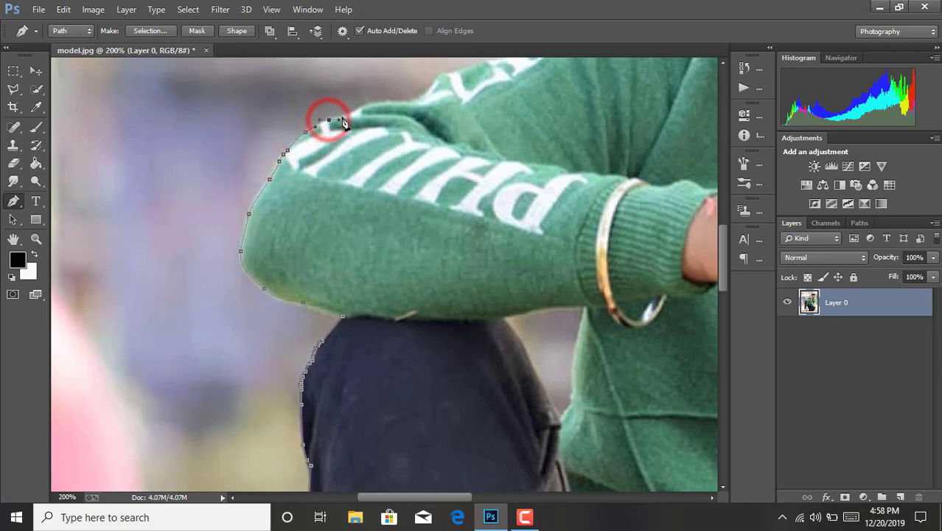
click(346, 116)
- Extend the path through the sleeve crease and along the lower part of the lettered upper-arm edge
scroll(362, 184, up, 5)
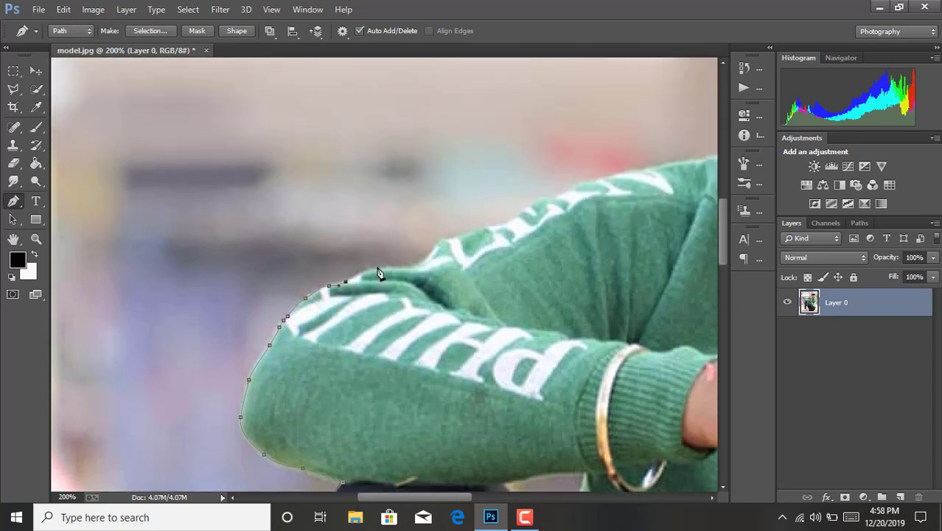
mouse_move(409, 271)
mouse_down()
mouse_move(420, 271)
mouse_move(416, 255)
mouse_up()
click(444, 238)
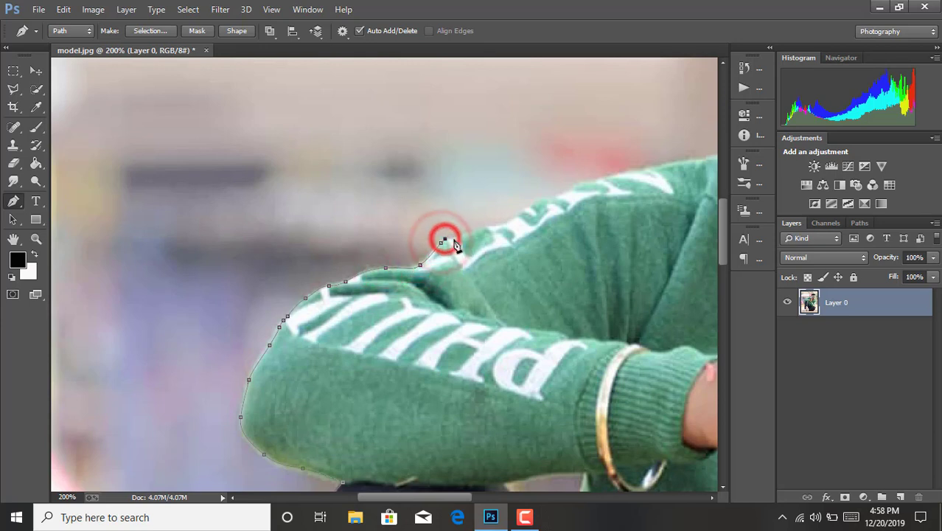
click(464, 236)
drag(488, 228, 508, 231)
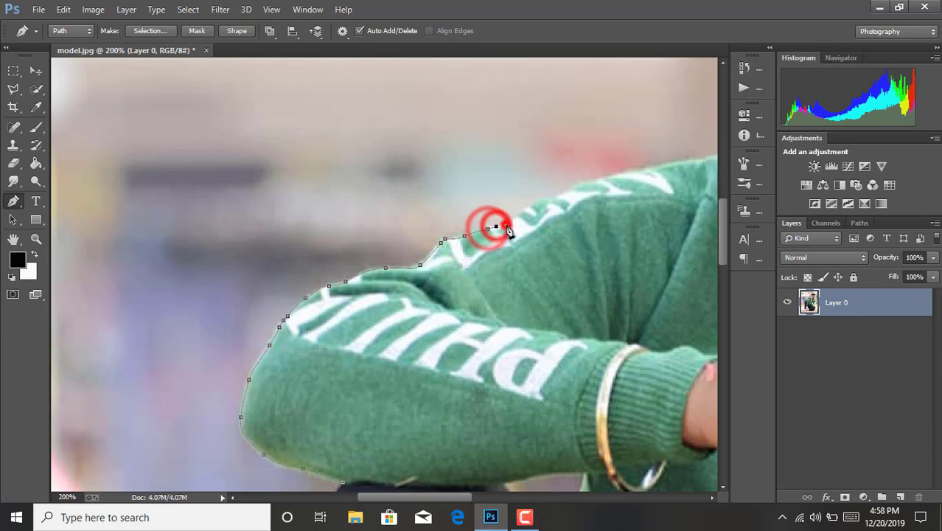
click(506, 223)
drag(544, 199, 564, 198)
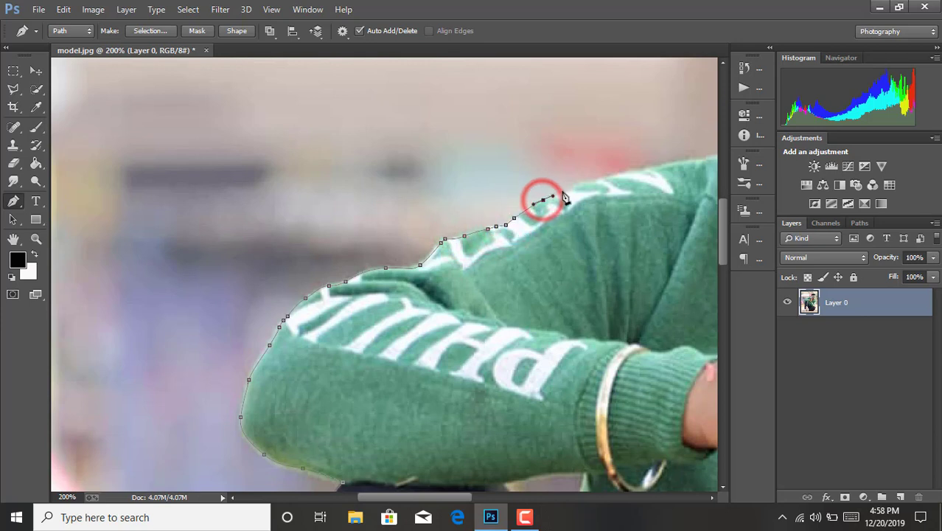
- Carry the path along the rest of the upper sleeve and across the shoulder towards the neck
click(579, 183)
click(595, 180)
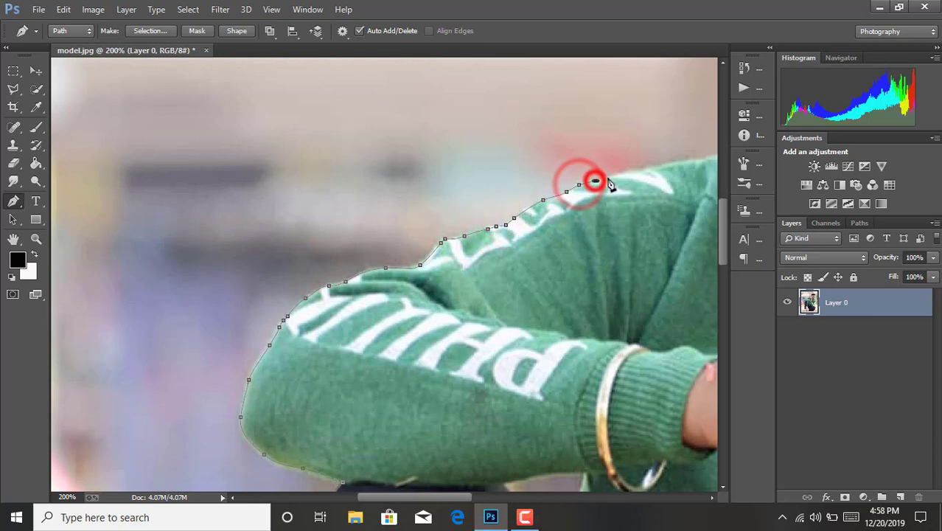
click(609, 176)
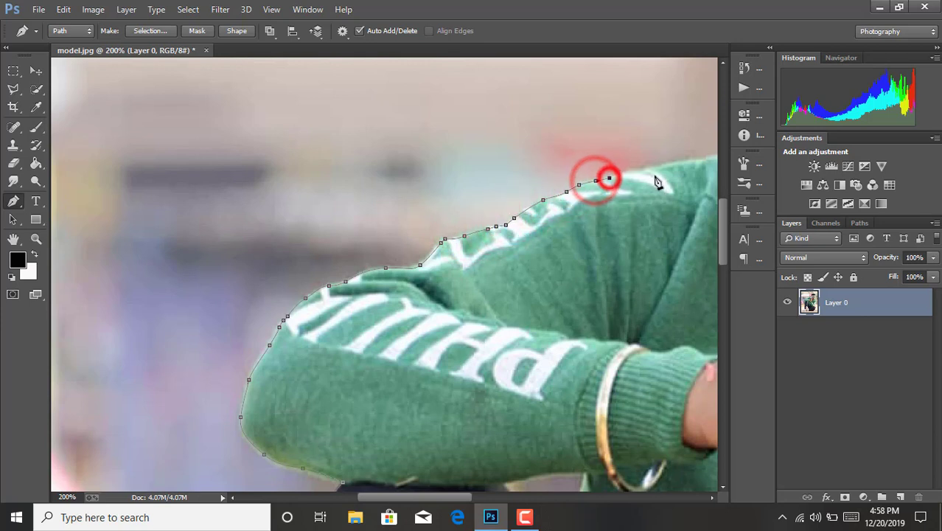
click(699, 159)
click(705, 158)
drag(450, 496, 511, 500)
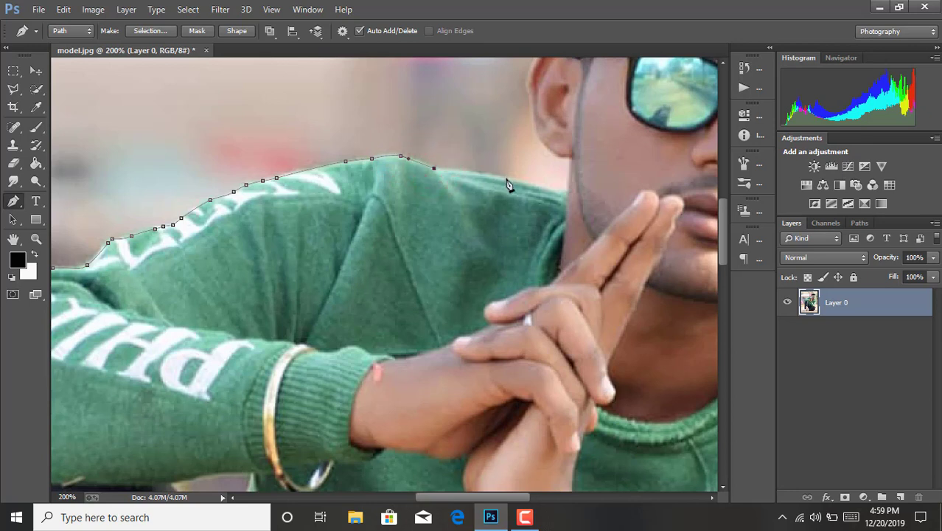
drag(531, 188, 535, 186)
- Trace the path around the ear on the photo's left side, from the lobe up to the hairline
scroll(507, 226, up, 2)
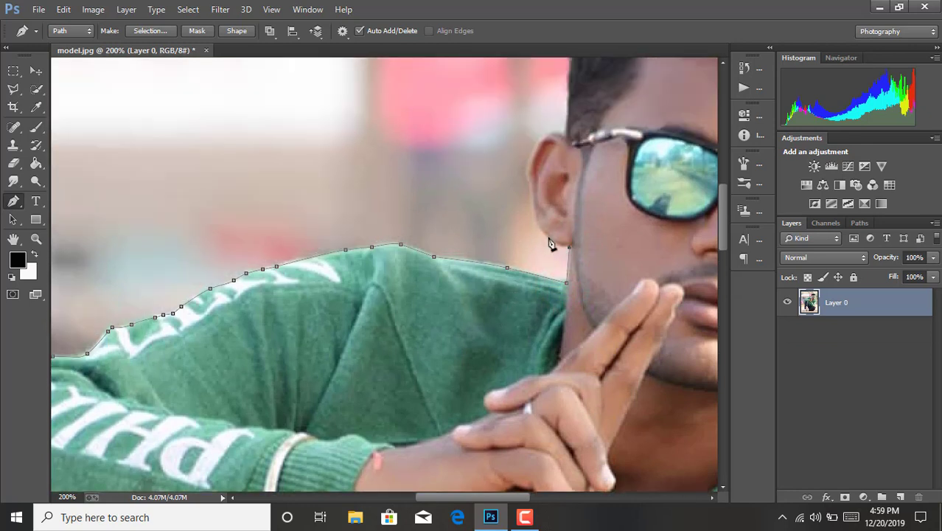
drag(547, 238, 528, 186)
click(538, 153)
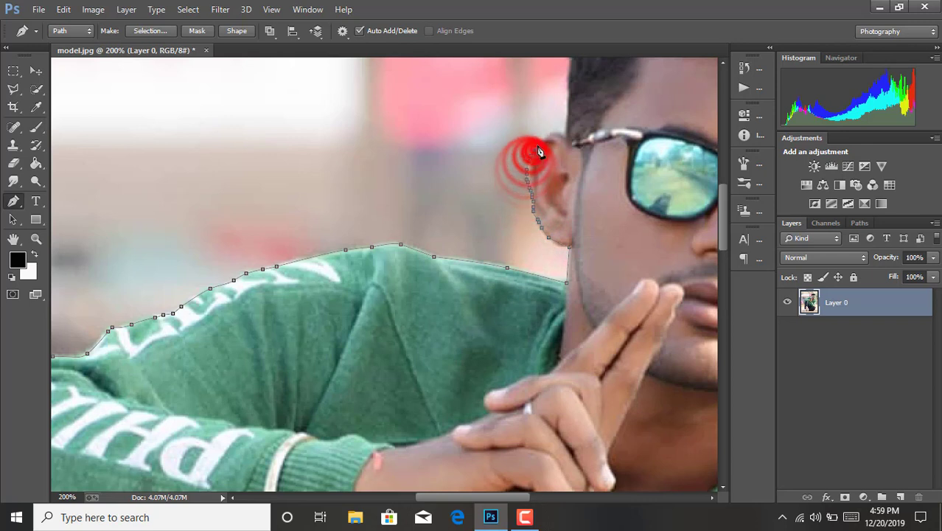
click(547, 137)
click(551, 135)
click(556, 134)
click(561, 135)
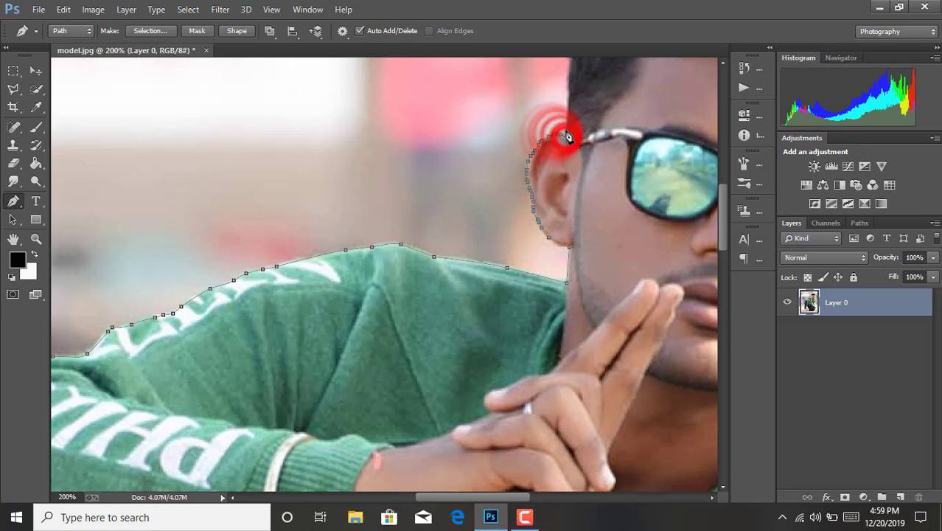
click(564, 137)
click(567, 131)
- Continue the path from the ear up the short side hair to the base of the raised hair
scroll(589, 193, up, 2)
scroll(592, 201, up, 2)
drag(568, 190, 578, 159)
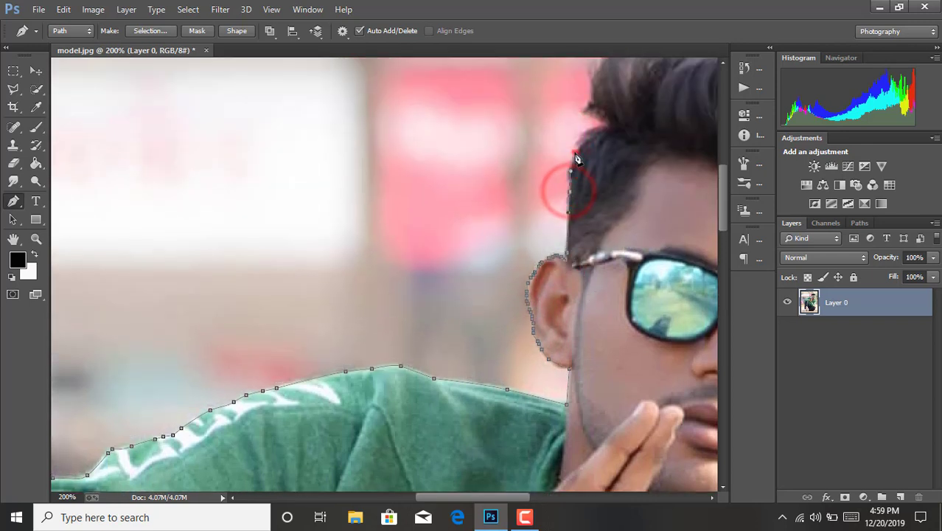
click(600, 123)
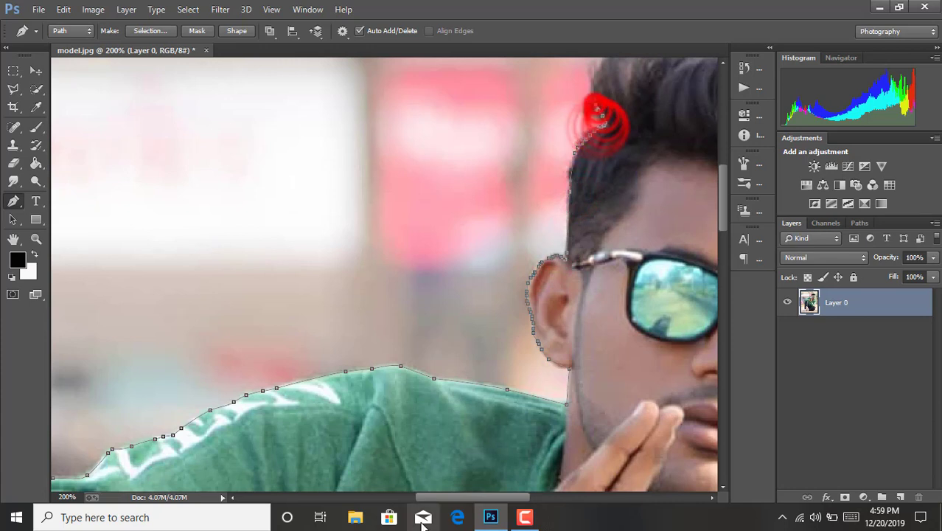
click(597, 101)
- Outline the top of the hair and bring the path down its far side to the sideburn area
drag(441, 496, 488, 506)
scroll(272, 211, up, 3)
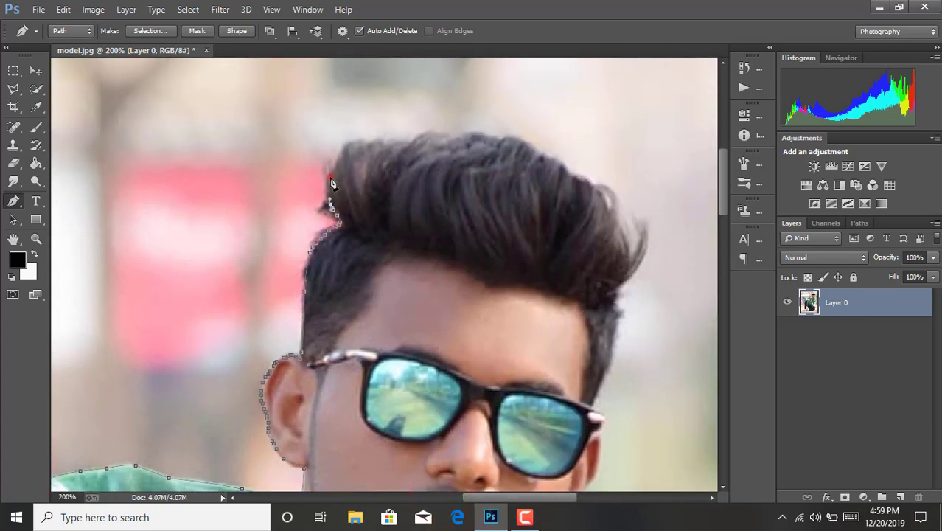
mouse_move(356, 145)
mouse_down()
mouse_move(415, 145)
mouse_move(424, 133)
mouse_move(466, 145)
mouse_move(503, 140)
mouse_move(549, 162)
mouse_move(622, 226)
mouse_move(616, 336)
mouse_up()
- Trace the path down the sideburn on the photo's right side and around the sunglasses' outer corner
scroll(616, 336, down, 3)
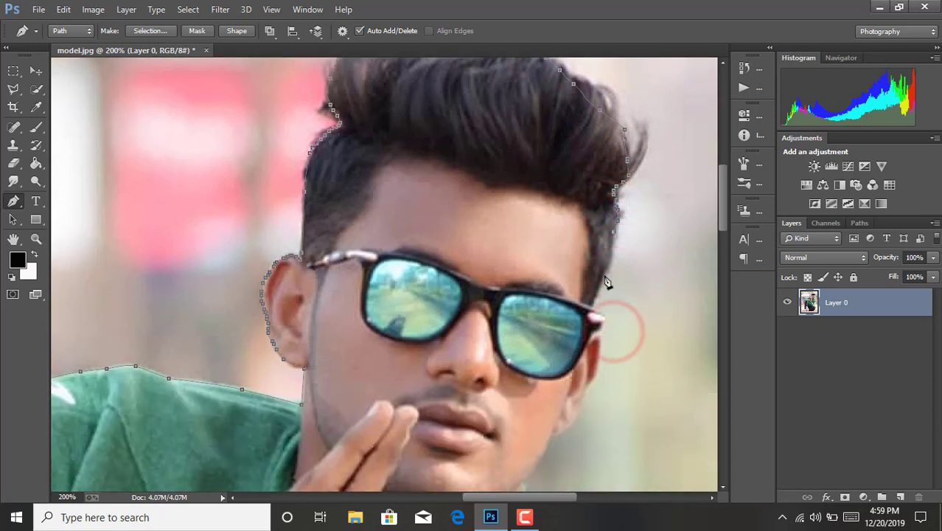
drag(601, 288, 594, 314)
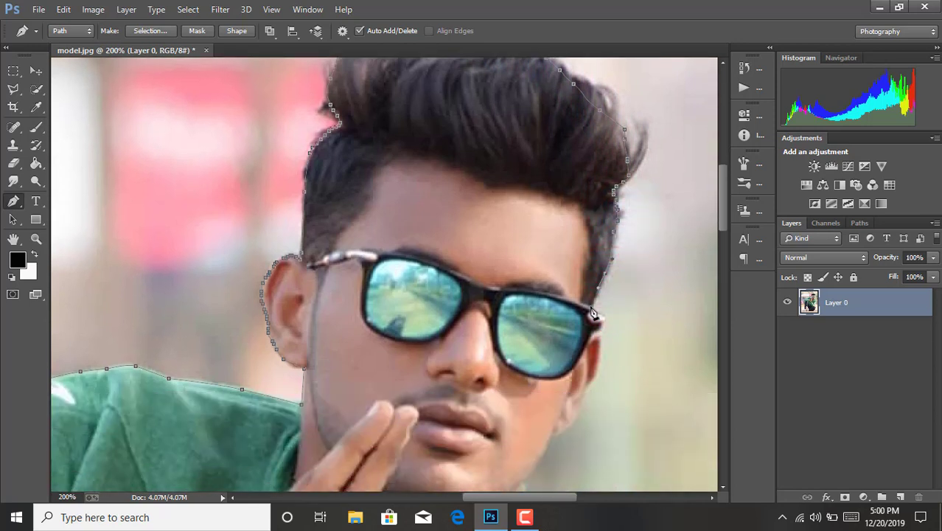
click(601, 314)
click(602, 330)
click(598, 336)
- Trace the path down the ear below the sunglasses and around its lobe to the jaw
scroll(617, 342, down, 3)
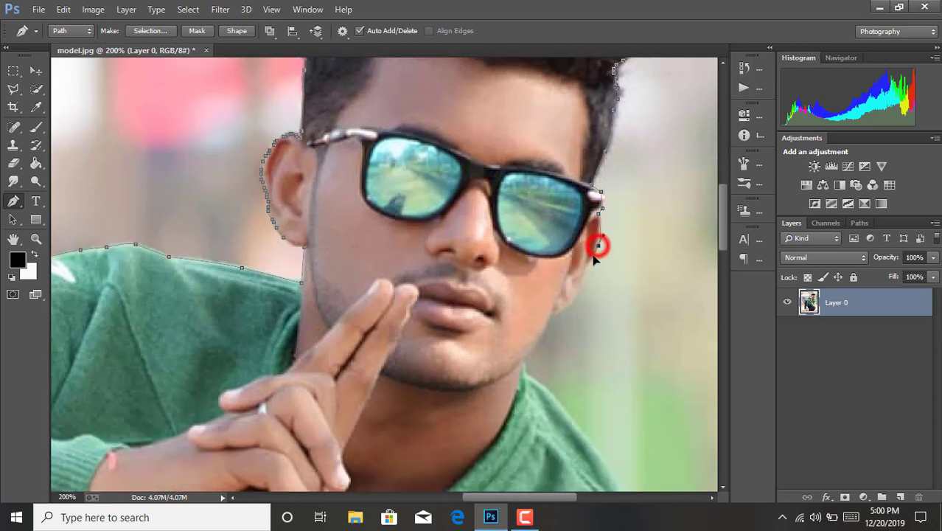
drag(593, 256, 593, 259)
click(589, 262)
click(584, 270)
click(582, 278)
click(578, 289)
click(576, 298)
click(569, 307)
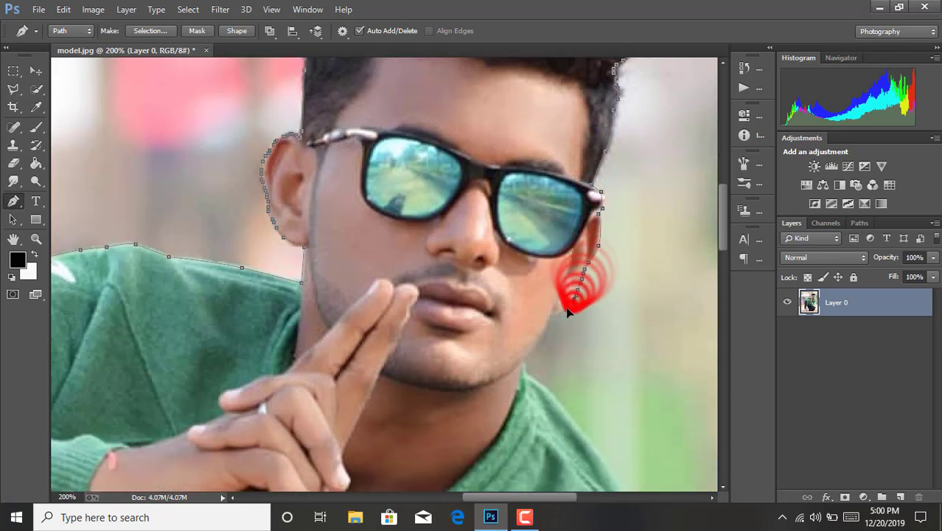
click(554, 308)
- Continue the path down the jaw to the collar, then along the shoulder to the outer edge of the upper sleeve
scroll(528, 371, down, 1)
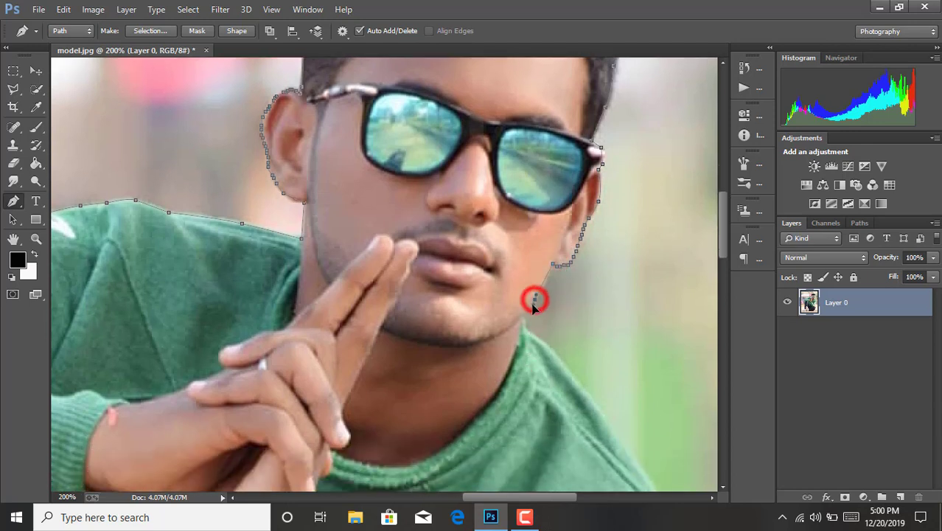
drag(533, 303, 526, 323)
scroll(576, 305, down, 3)
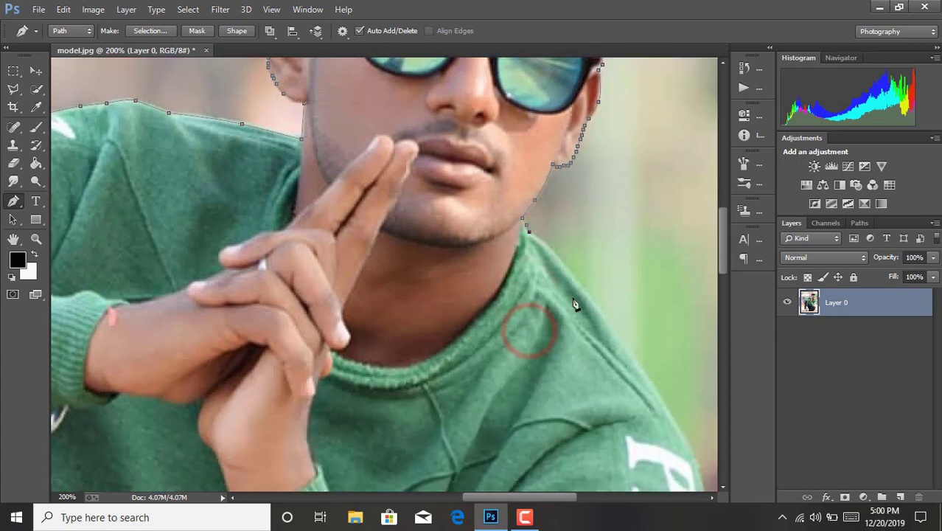
scroll(658, 331, down, 5)
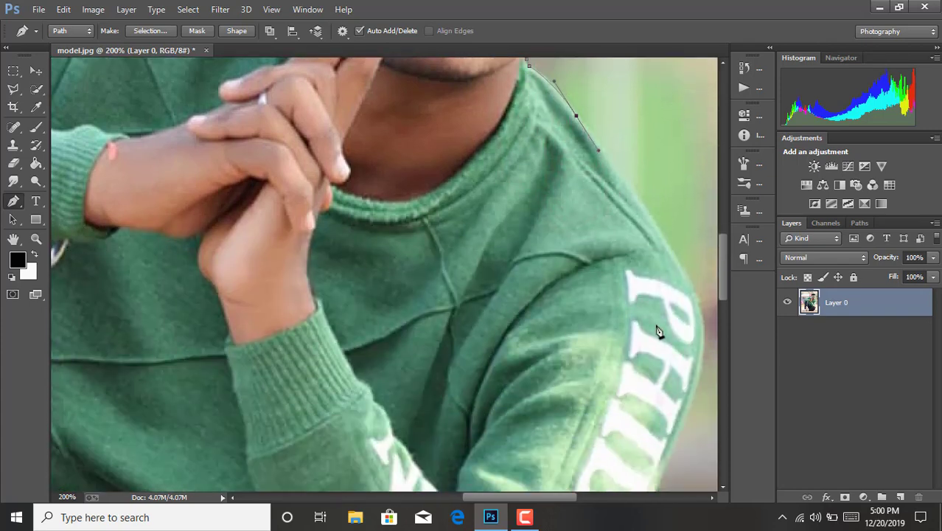
drag(679, 267, 697, 302)
scroll(697, 303, down, 2)
click(686, 329)
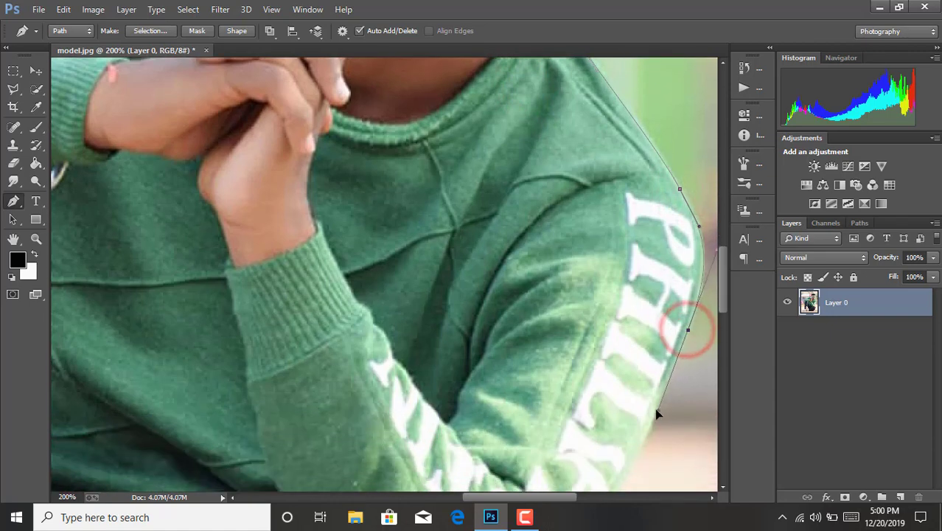
- Trace the path down the lettered sleeve and around the elbow to where it meets the knee
click(655, 408)
scroll(658, 413, down, 2)
scroll(658, 415, down, 2)
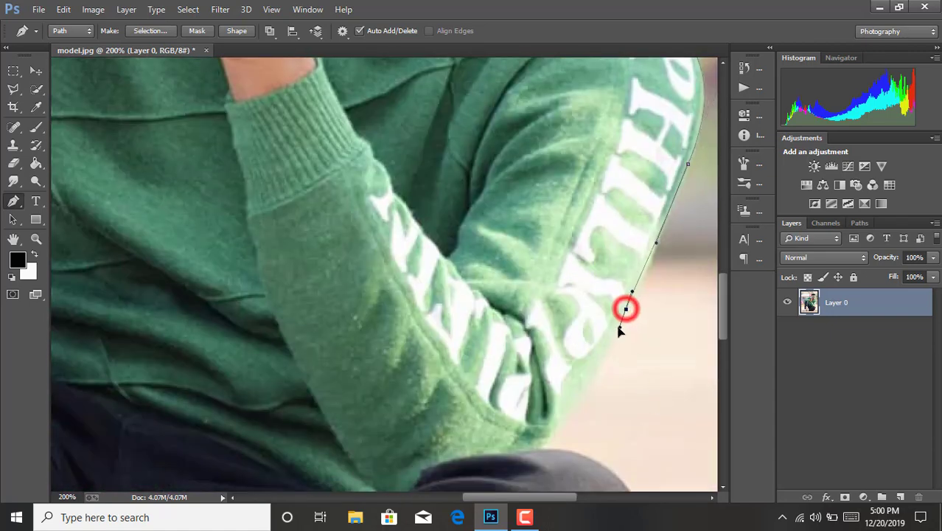
drag(619, 328, 613, 333)
drag(587, 381, 566, 412)
click(558, 424)
click(549, 433)
click(546, 437)
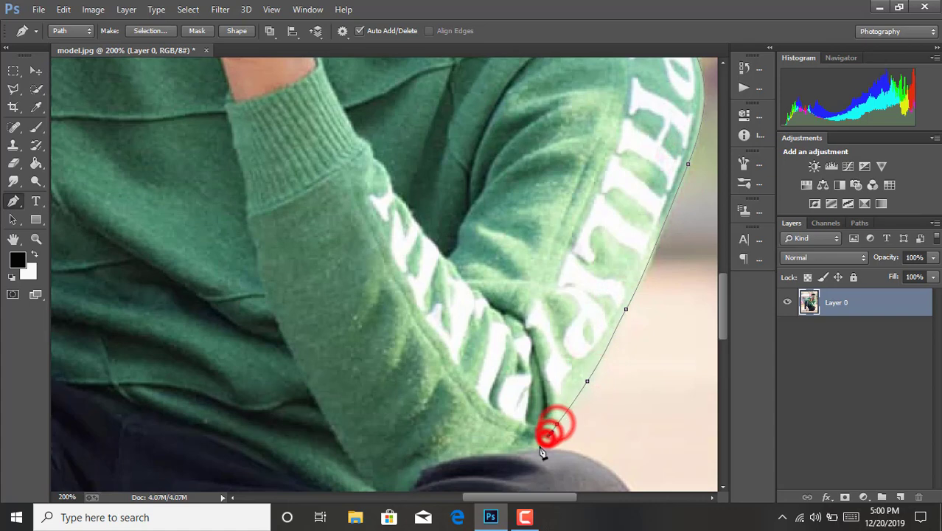
click(539, 447)
- Curve the path around the outside of the bent knee and down to its lower folds
scroll(560, 443, down, 8)
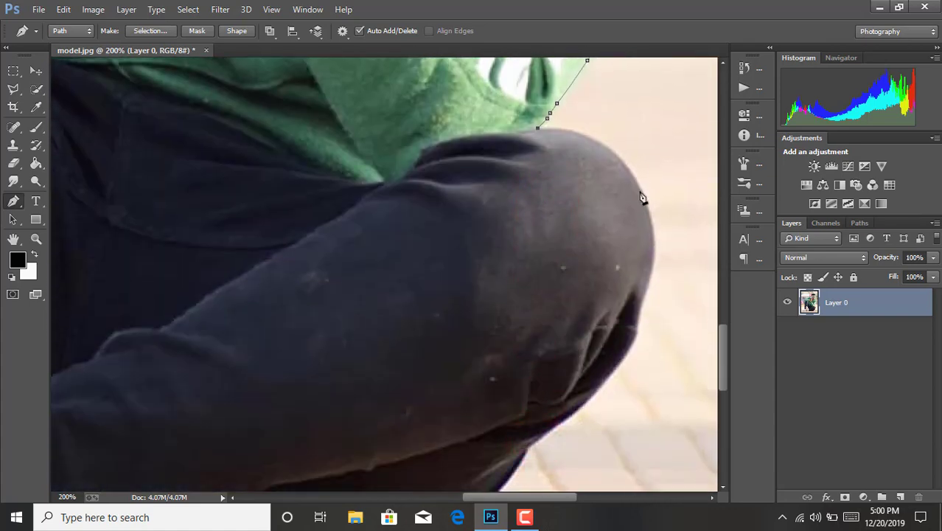
drag(616, 152, 651, 208)
scroll(653, 169, down, 2)
drag(642, 247, 623, 300)
scroll(612, 280, down, 3)
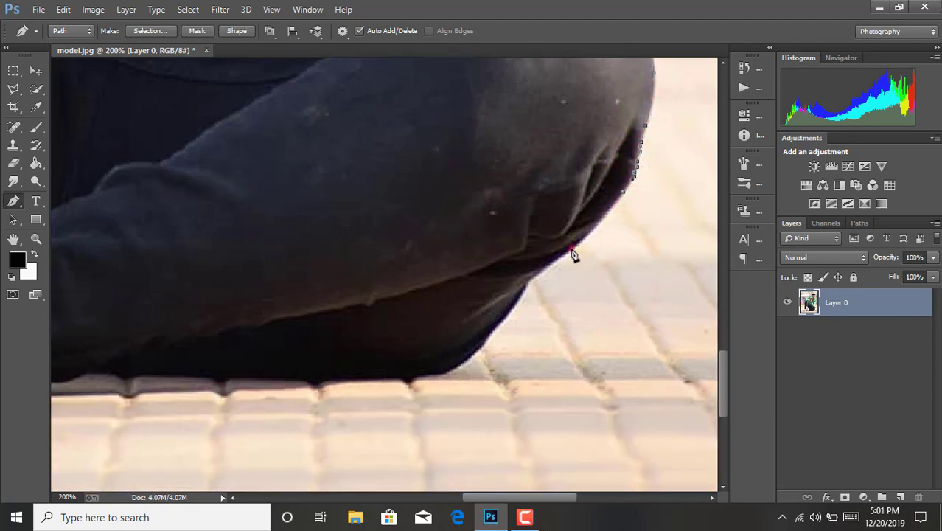
- Outline the underside of the folded leg and follow its dark edge along the ground
drag(557, 263, 553, 259)
drag(521, 302, 388, 379)
drag(220, 374, 155, 370)
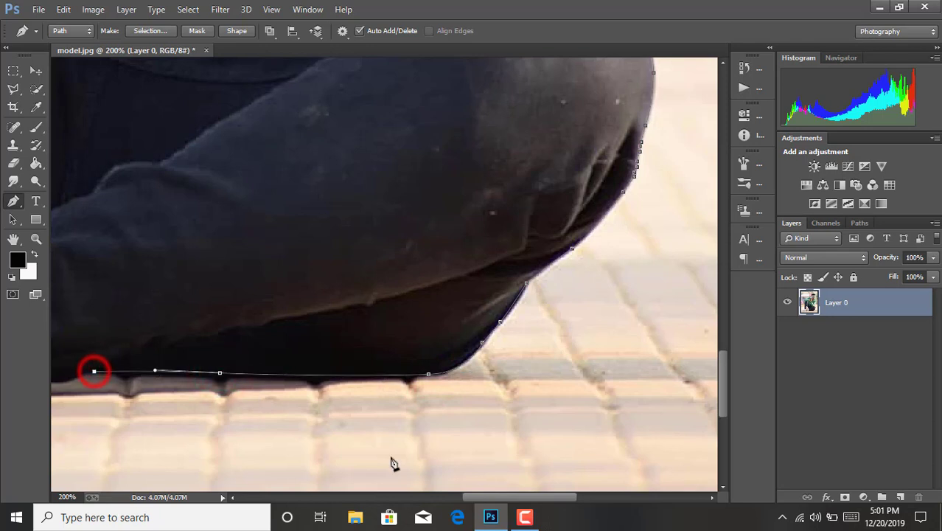
- Continue the path to the upright shoe and around the bottom edge of its patterned sole
drag(476, 501, 370, 498)
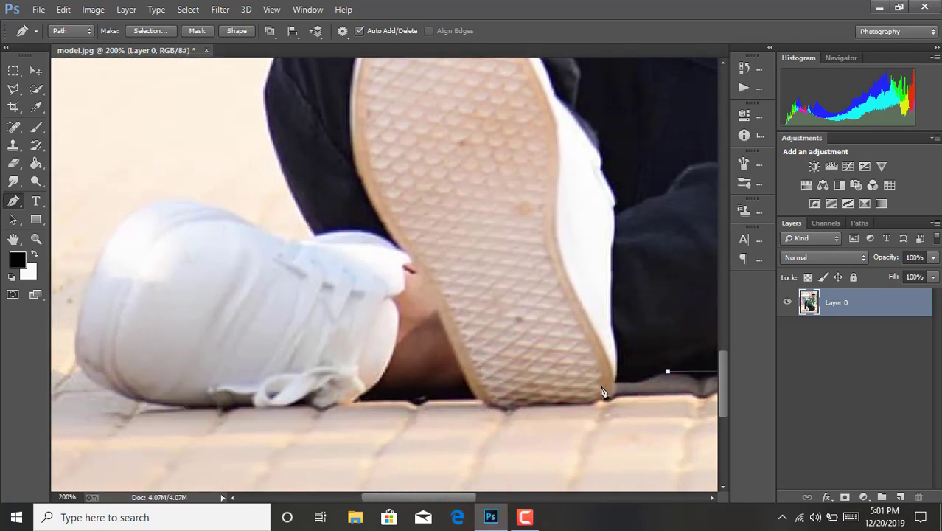
drag(604, 398, 586, 404)
drag(525, 406, 510, 408)
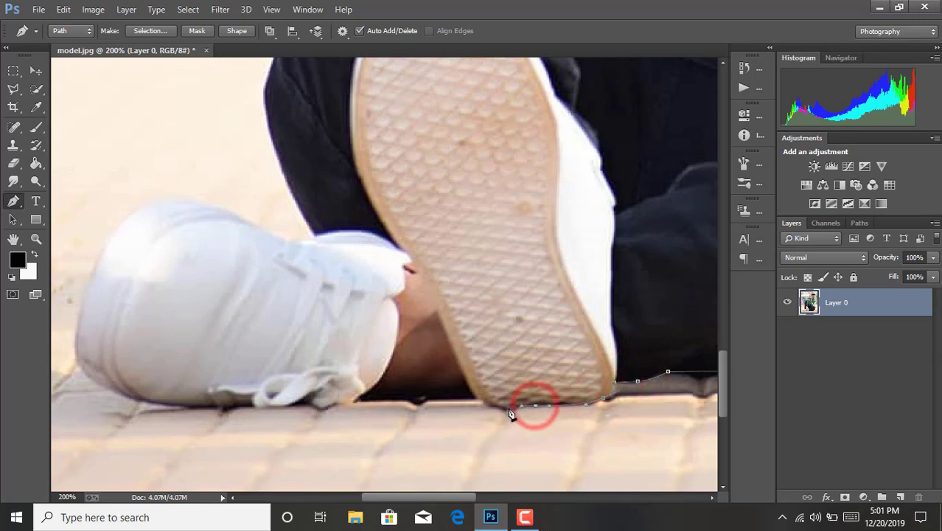
click(506, 409)
click(501, 409)
click(495, 409)
click(487, 406)
click(483, 403)
click(478, 402)
click(467, 384)
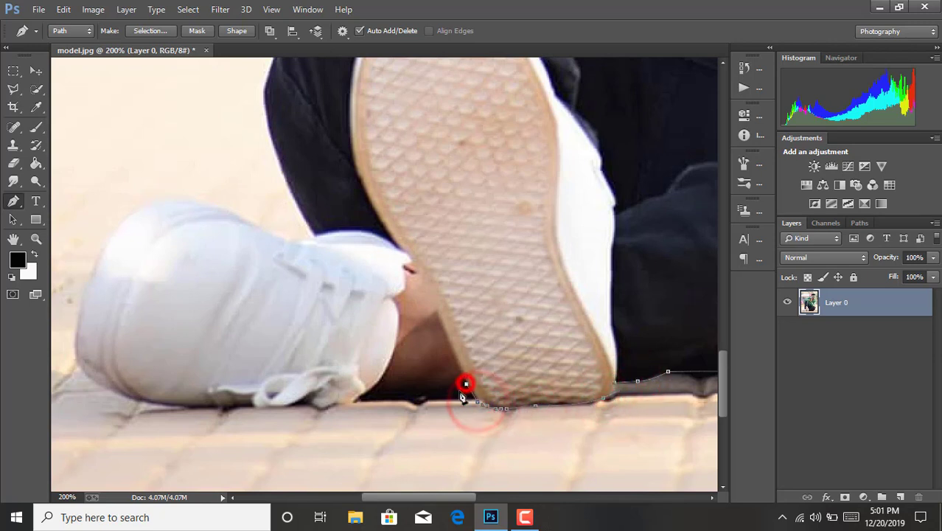
- Carry the path under the ankle to the other white shoe and along the near end of its laces
drag(420, 393, 393, 396)
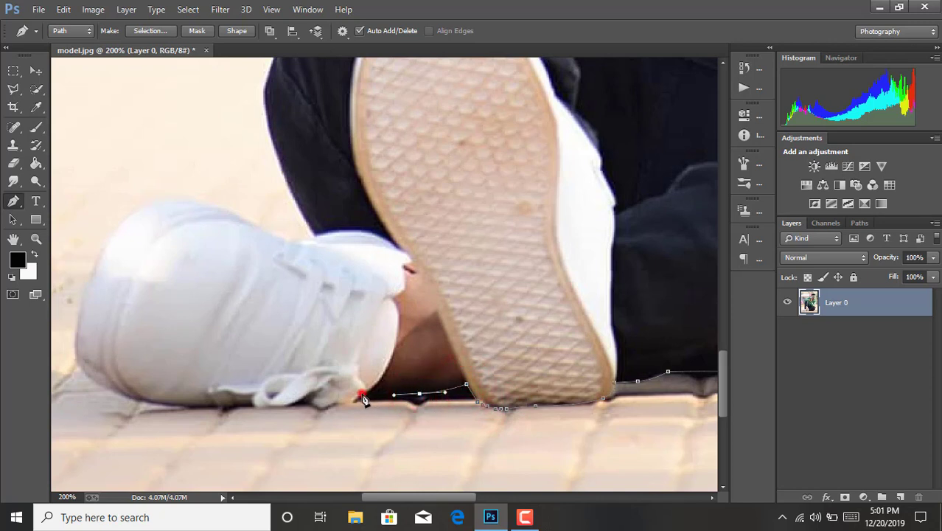
click(354, 399)
click(350, 401)
click(345, 400)
click(338, 403)
click(332, 404)
click(327, 406)
click(322, 406)
click(317, 408)
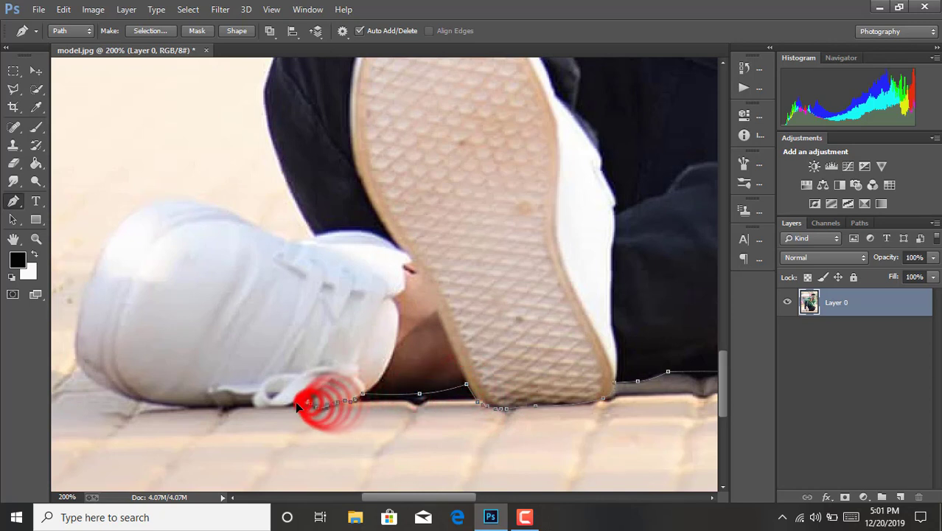
- Trace the path beneath the lace bow along the white shoe's ground edge
click(295, 403)
click(288, 404)
click(280, 405)
click(274, 405)
click(267, 405)
click(262, 406)
click(254, 406)
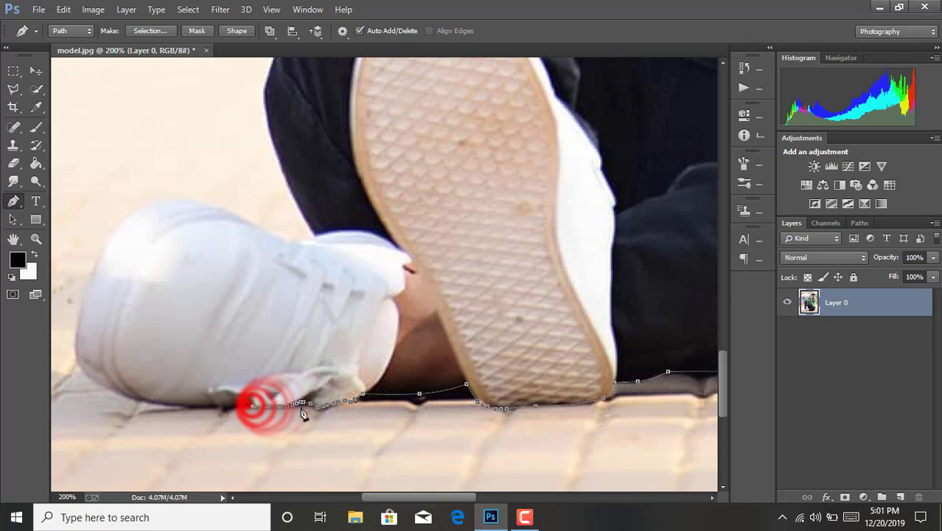
click(246, 404)
click(222, 406)
click(212, 405)
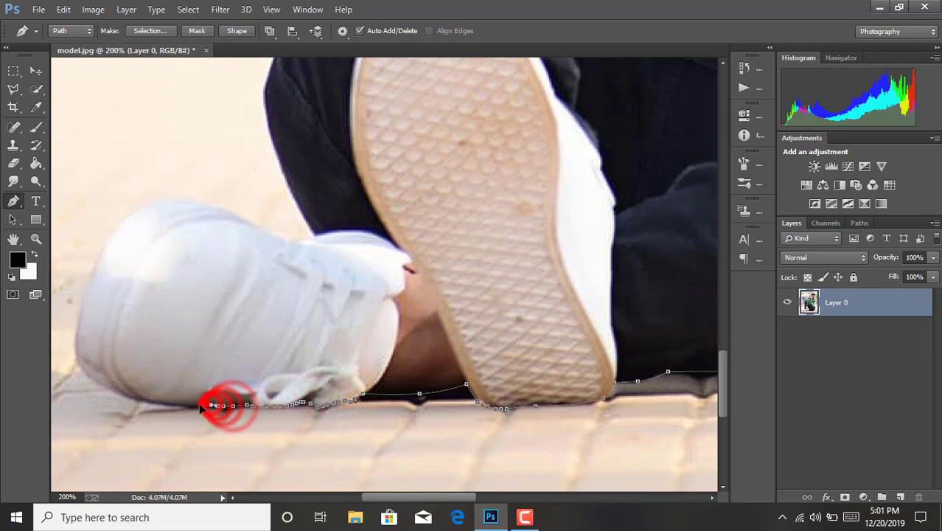
- Outline the rest of the white shoe's base, its rounded toe and its upper edge toward the trouser leg
click(203, 405)
click(183, 404)
click(165, 404)
click(111, 392)
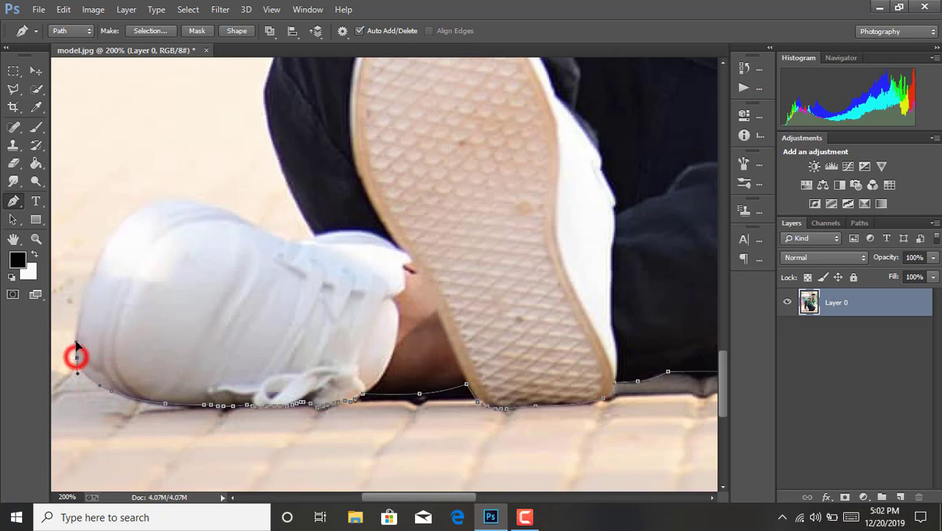
drag(122, 235, 123, 221)
drag(178, 205, 299, 241)
- Trace the path up the trouser leg's outer edge and close it at the starting point
scroll(374, 255, up, 5)
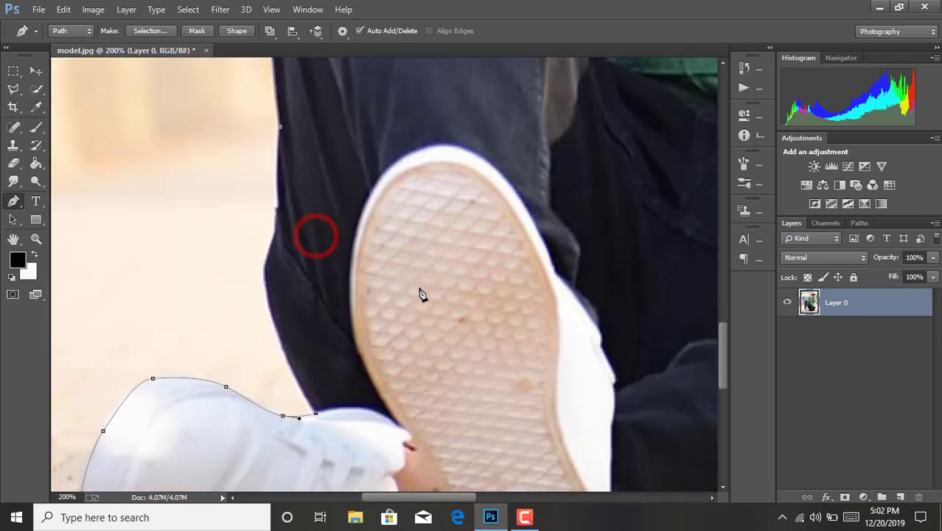
drag(276, 342, 279, 207)
click(279, 139)
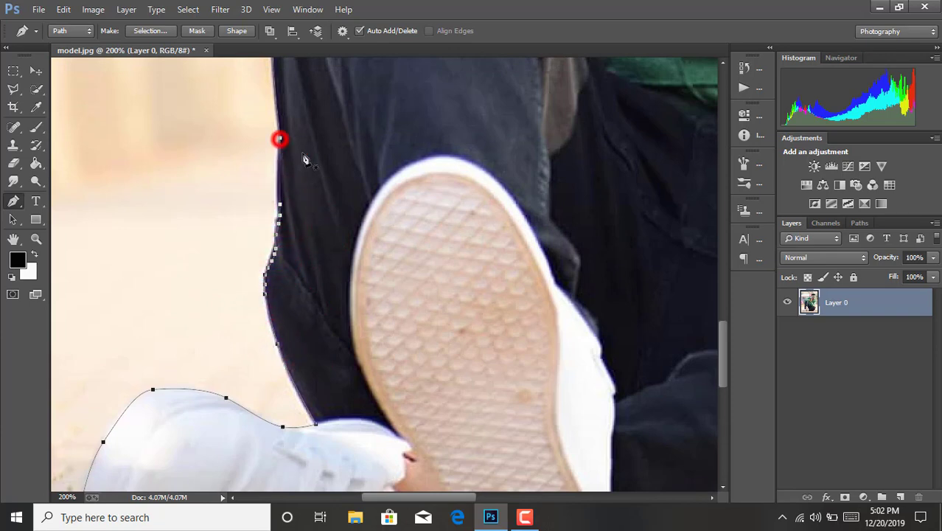
- Turn the closed path into a new anti-aliased selection with a 0-pixel feather and add it to Layer 0 as a layer mask
scroll(417, 322, up, 7)
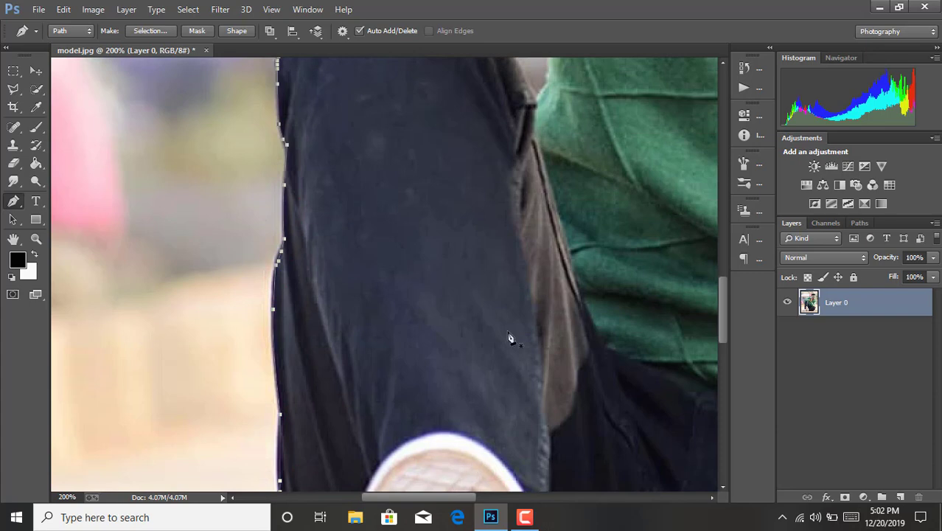
scroll(508, 339, down, 3)
right_click(493, 315)
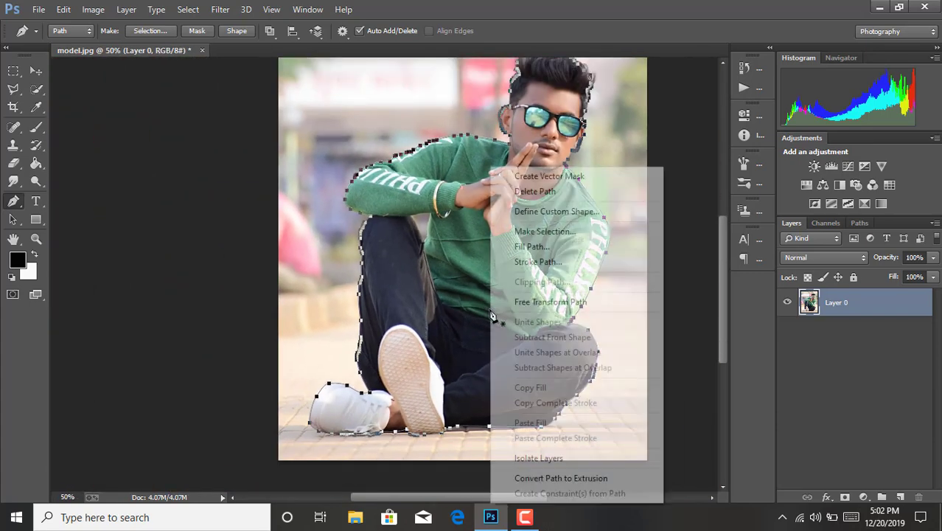
click(553, 232)
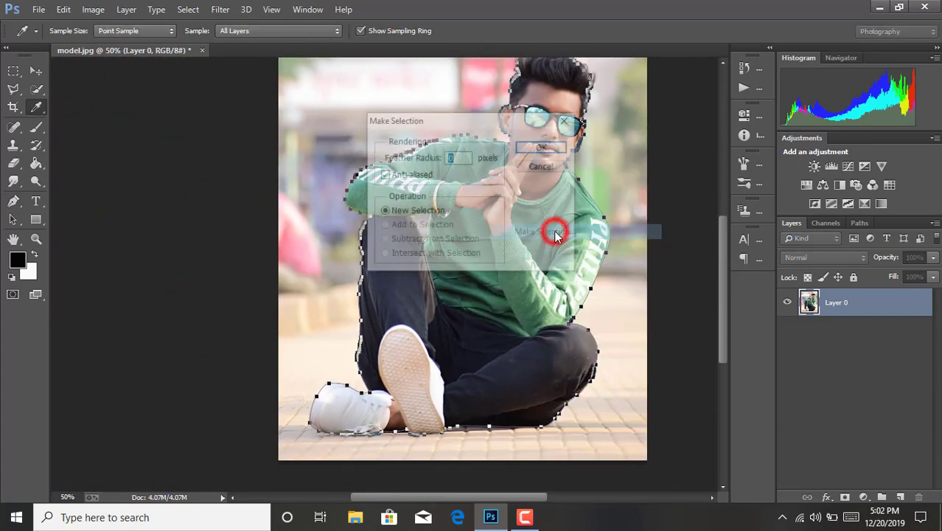
click(538, 147)
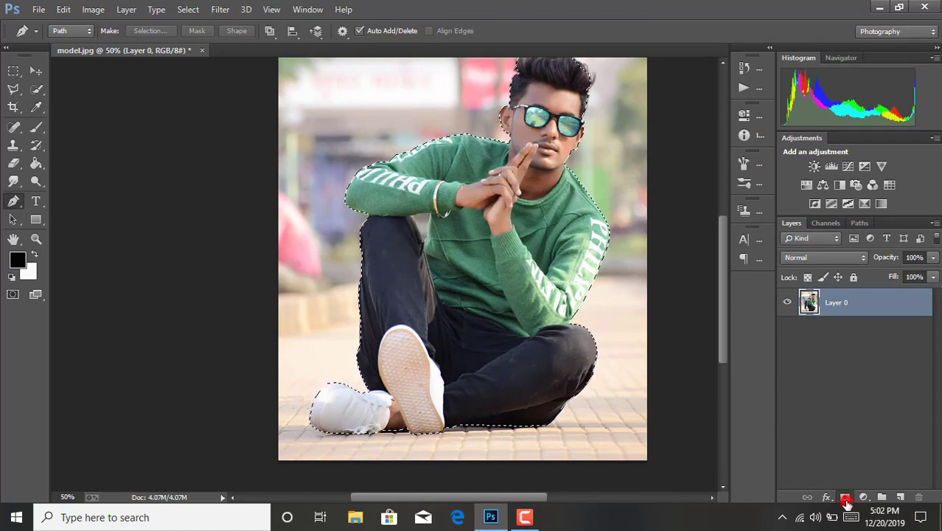
click(845, 498)
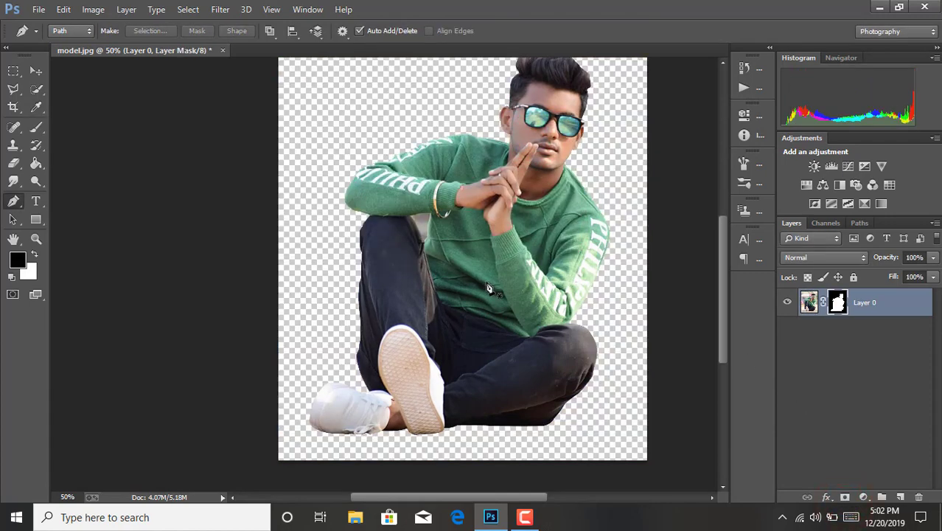
- Draw a closed path around the leftover background gap between the raised knee, the forearm and the torso
key(ctrl+plus)
key(ctrl+plus)
key(ctrl+plus)
scroll(483, 289, up, 3)
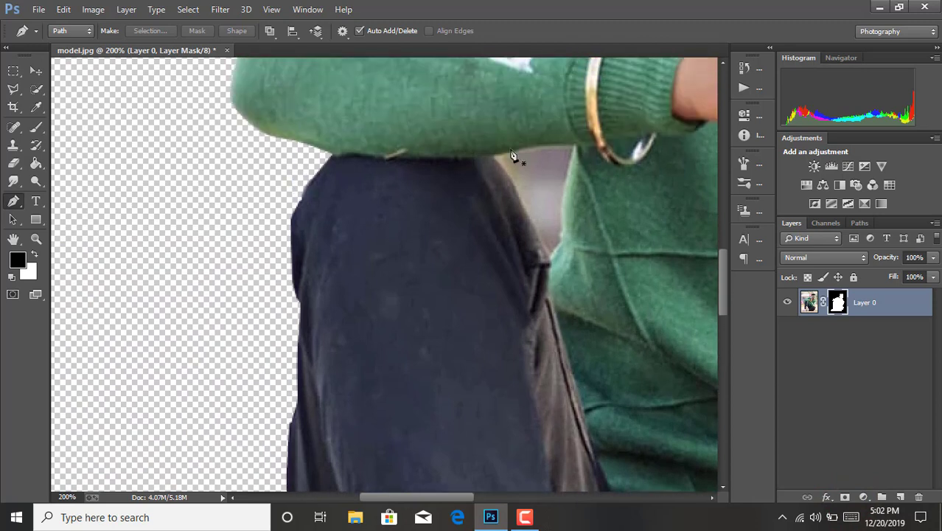
click(550, 303)
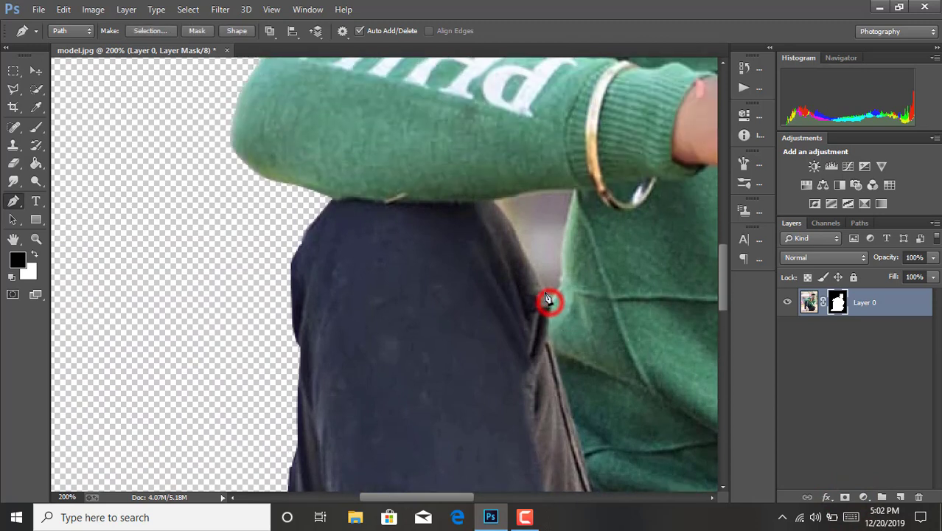
drag(535, 279, 532, 270)
click(527, 258)
click(523, 247)
click(519, 236)
click(514, 228)
click(509, 222)
click(502, 215)
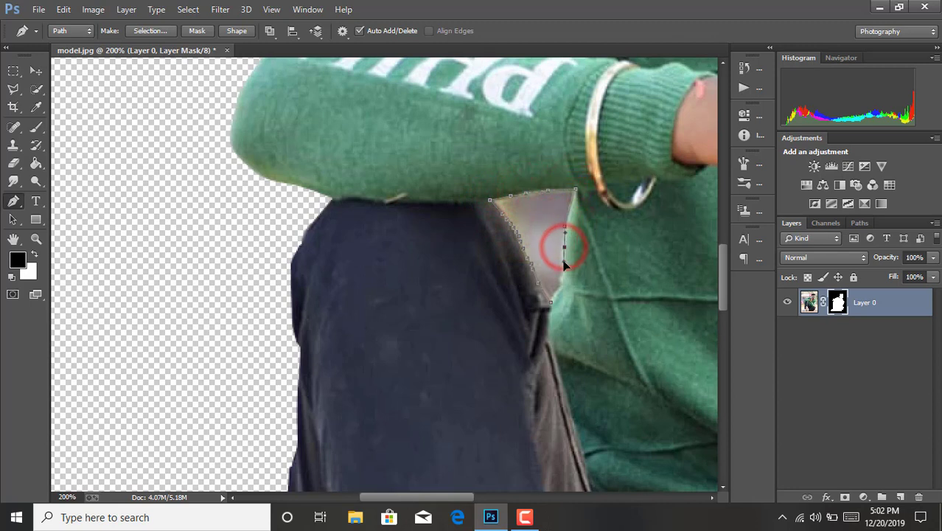
drag(553, 299, 553, 304)
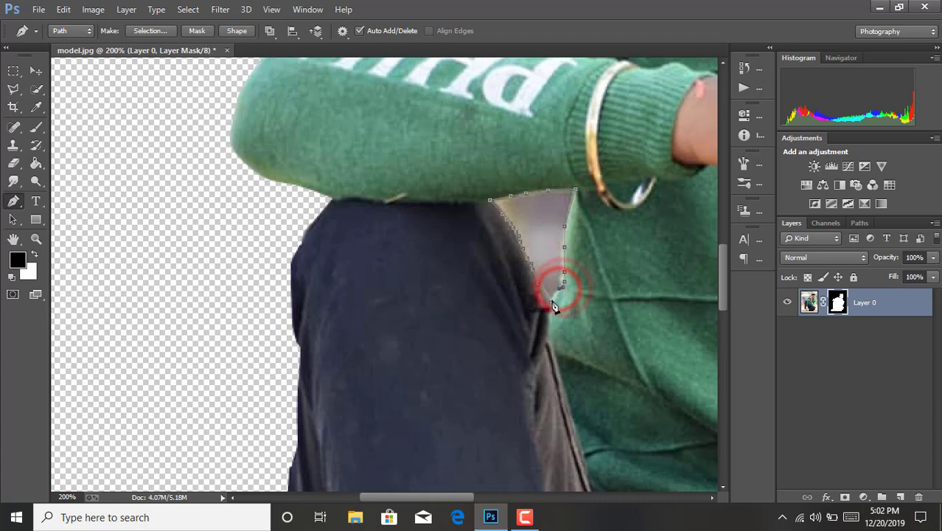
- Convert the gap's path into a new anti-aliased selection with a 0-pixel feather
right_click(544, 267)
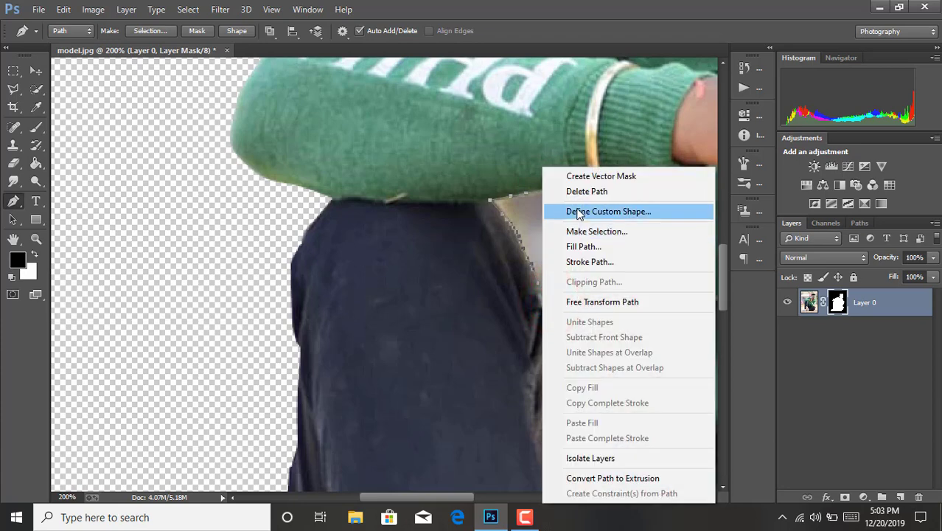
click(590, 232)
click(542, 147)
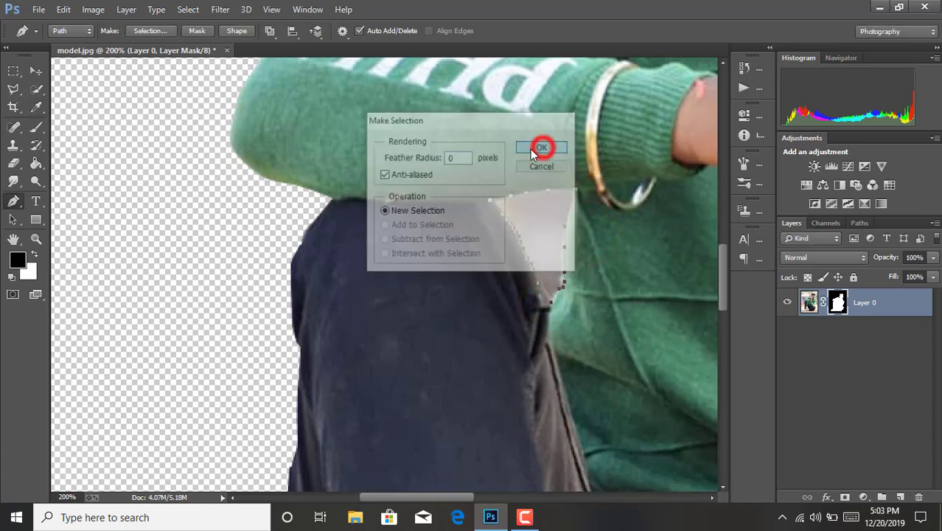
- Paint the selected gap black on the layer mask with the Brush tool to hide the background, then deselect
click(36, 126)
mouse_move(458, 208)
mouse_down()
mouse_move(510, 218)
mouse_move(627, 182)
mouse_move(643, 221)
mouse_move(596, 277)
mouse_move(546, 279)
mouse_up()
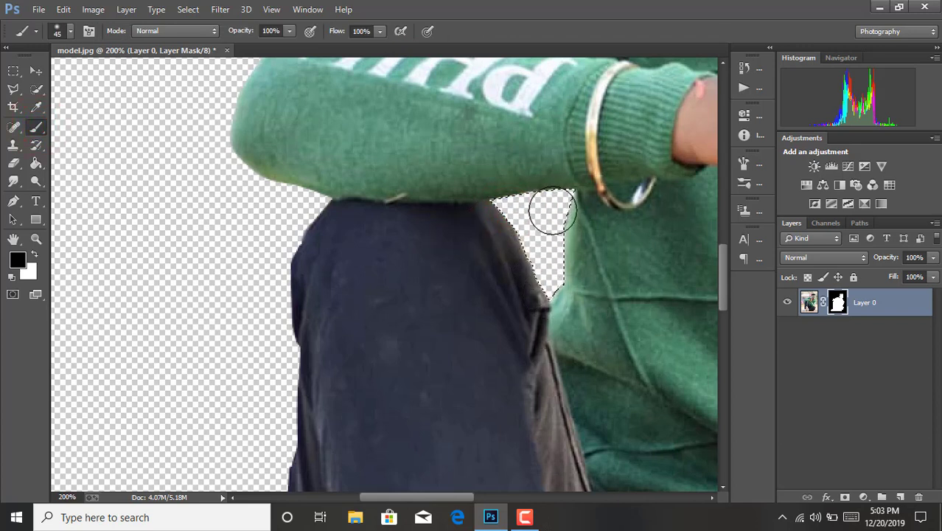
key(ctrl+d)
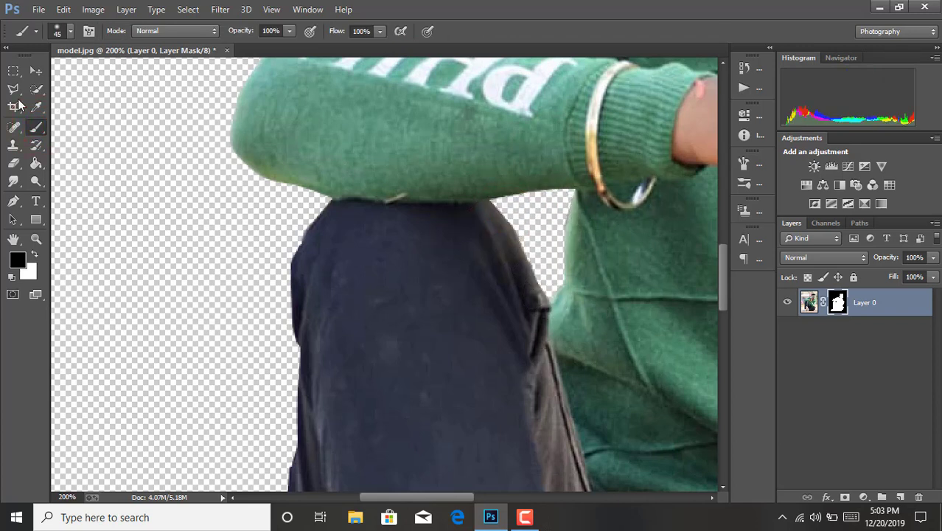
- Apply the layer mask to Layer 0 so the cut-out becomes permanent
click(37, 70)
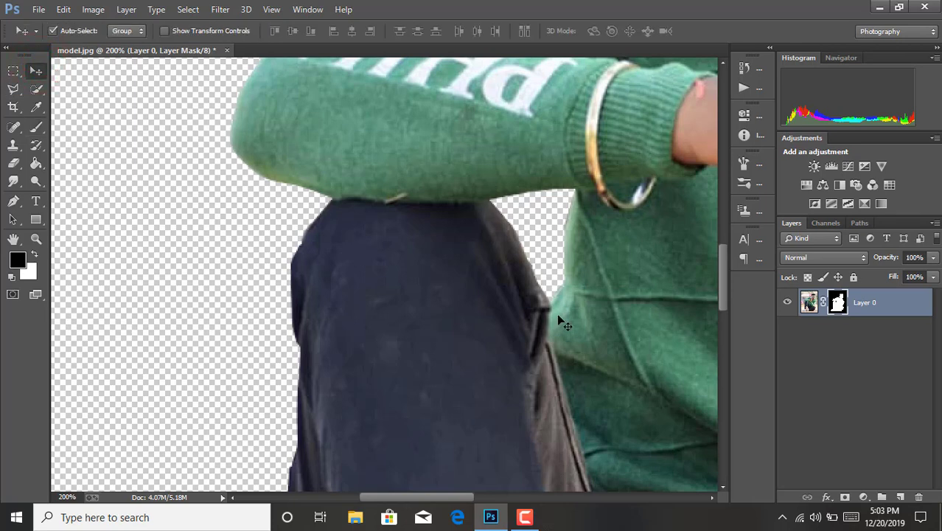
key(ctrl+minus)
key(ctrl+minus)
key(ctrl+minus)
key(ctrl+minus)
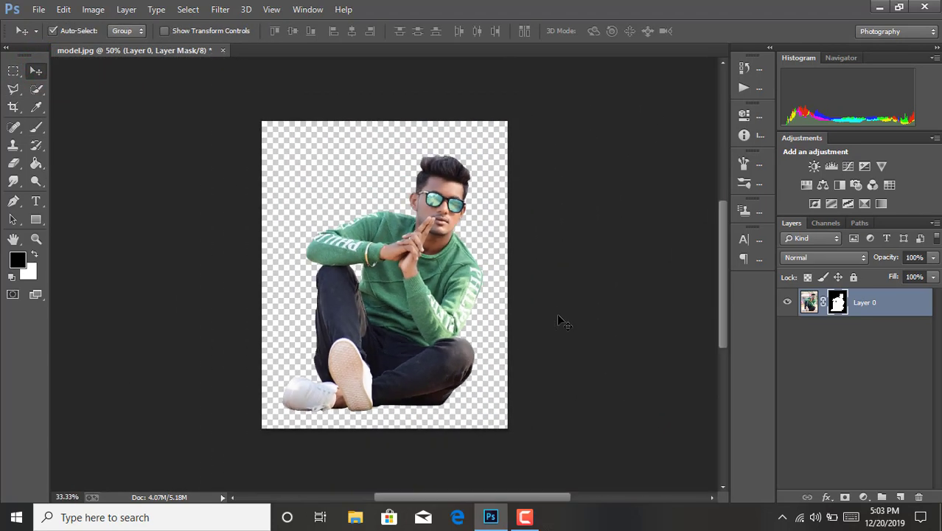
right_click(837, 302)
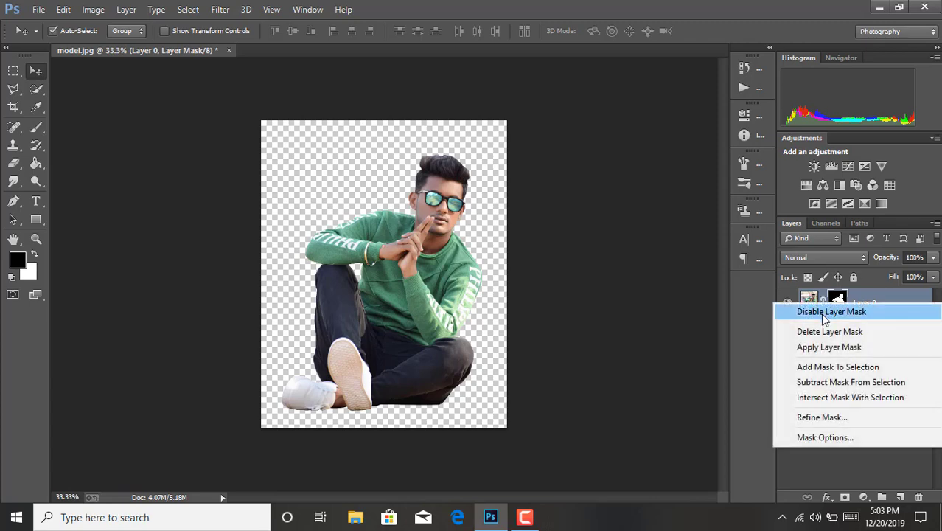
click(824, 348)
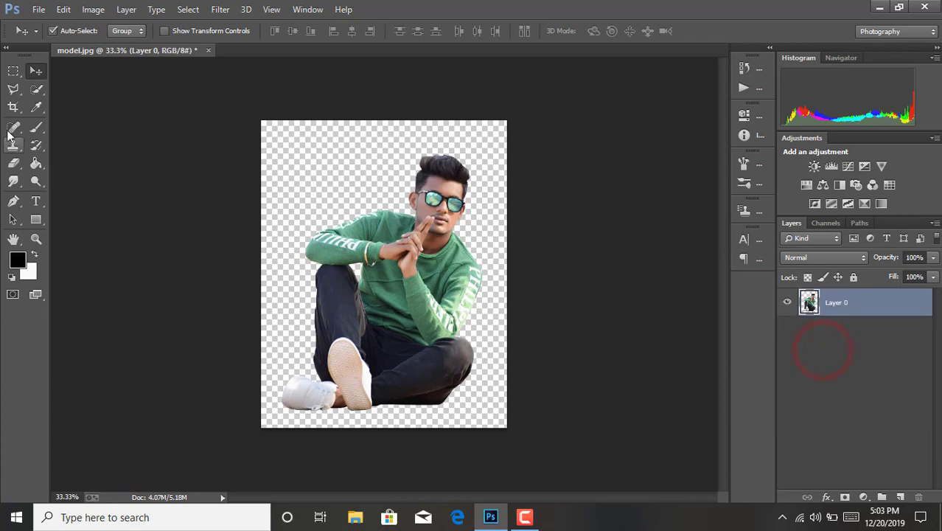
- In the Camera Raw Filter, show a before/after comparison of Layer 0, set Clarity to +45 and adjust the Blacks and overall tone
click(221, 9)
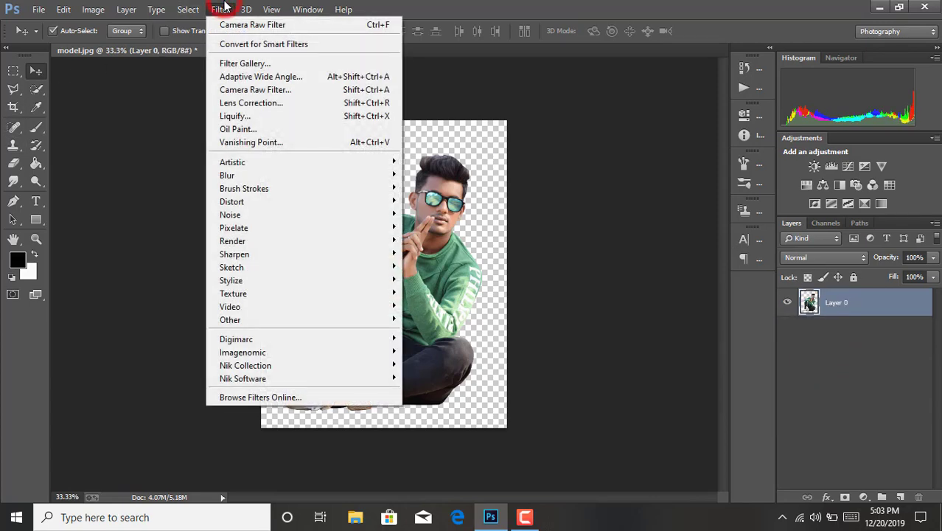
click(238, 89)
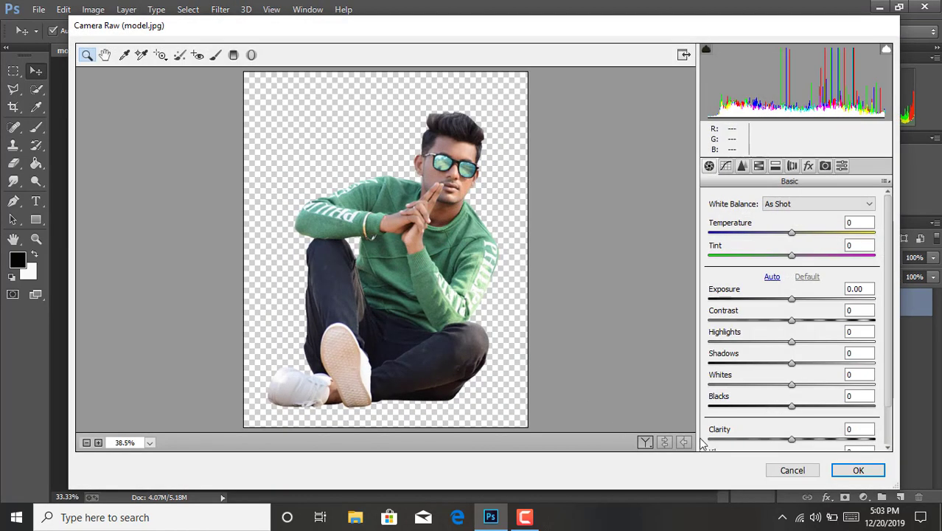
click(646, 441)
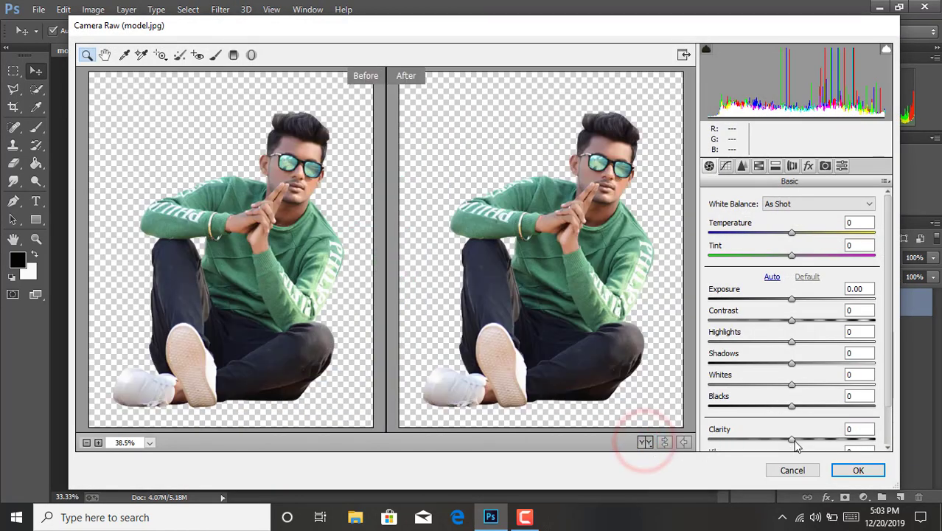
drag(794, 441, 828, 441)
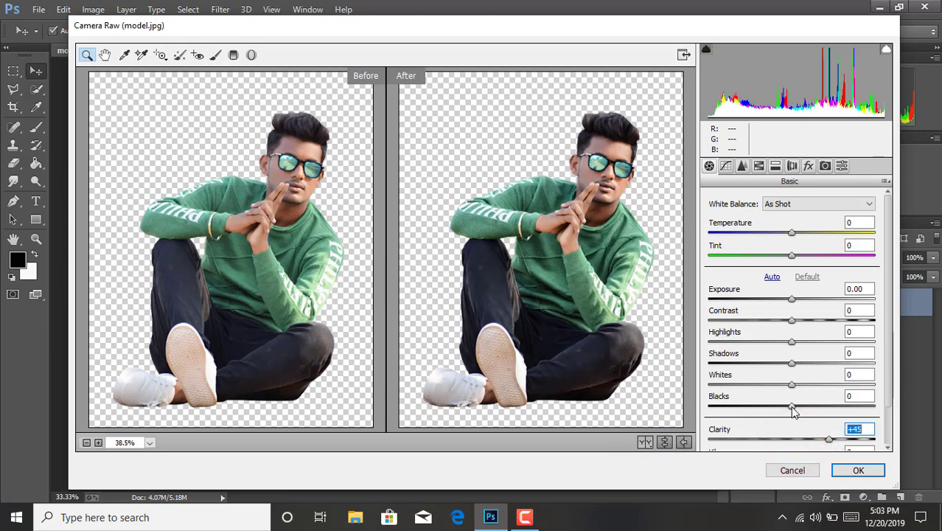
drag(791, 406, 827, 343)
- Set the Luminance noise reduction to 63 in the Camera Raw detail settings
click(727, 166)
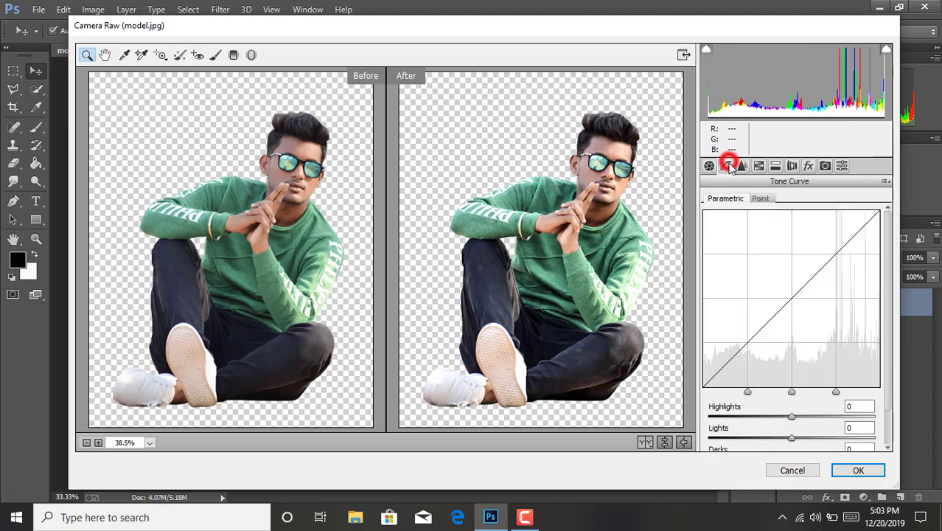
click(742, 166)
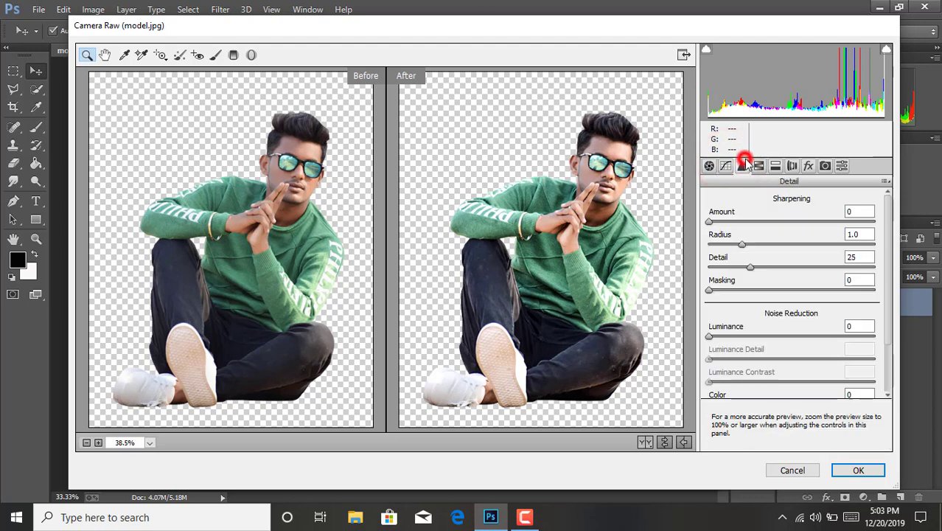
drag(714, 337, 815, 349)
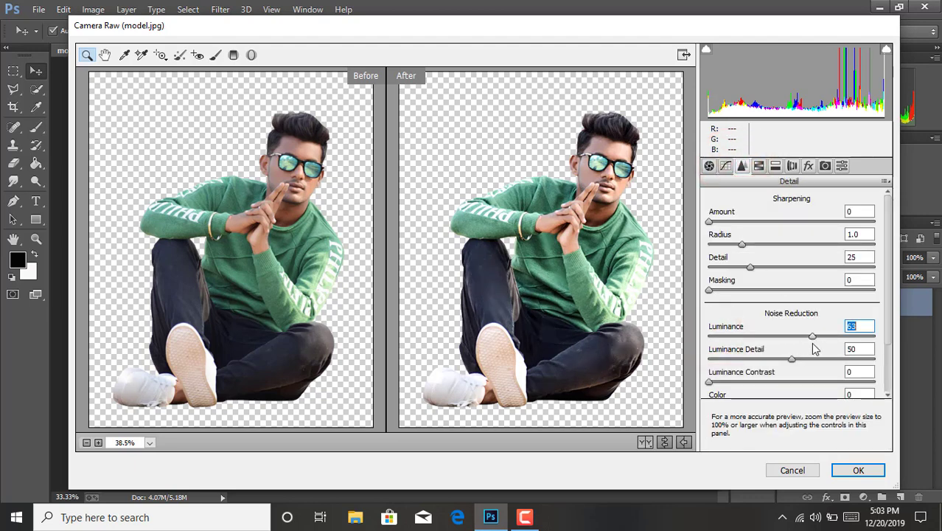
- Shift the HSL hue of the Greens to +63 and the Aquas to -28
click(759, 166)
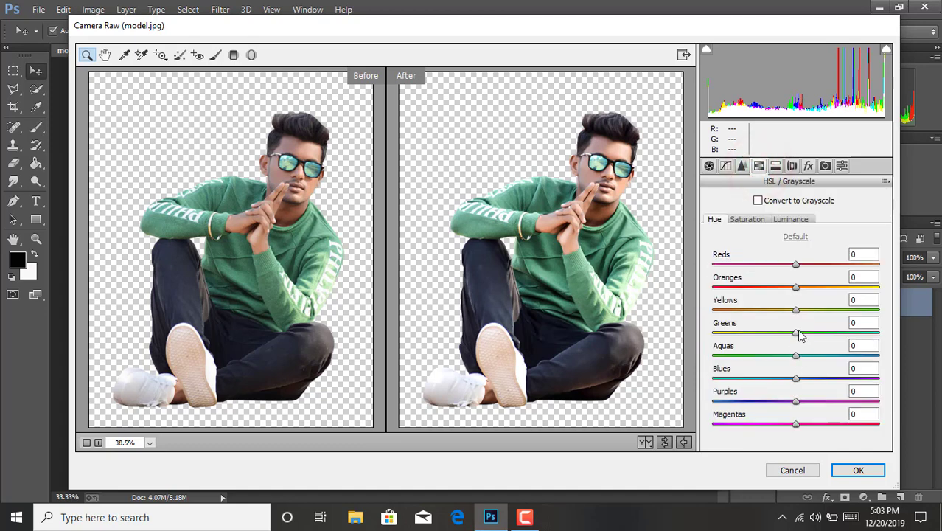
drag(801, 336, 846, 336)
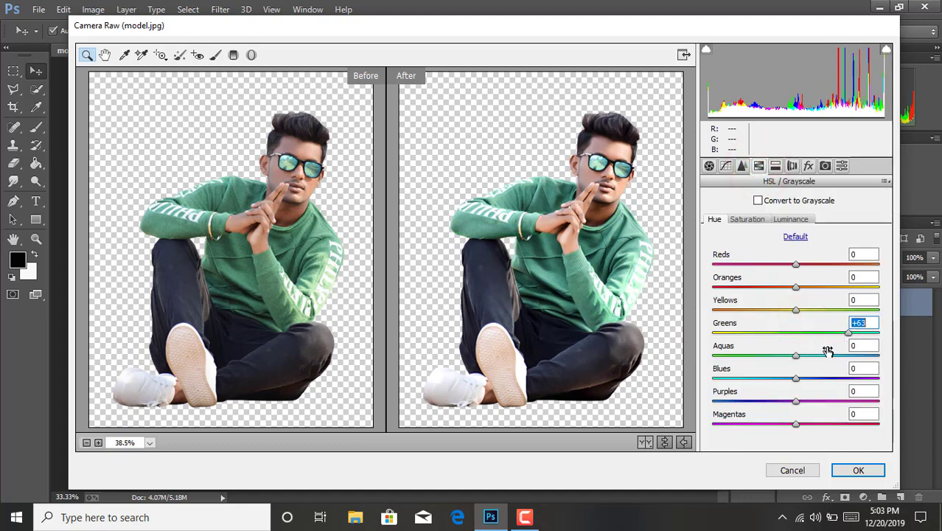
drag(796, 357, 772, 364)
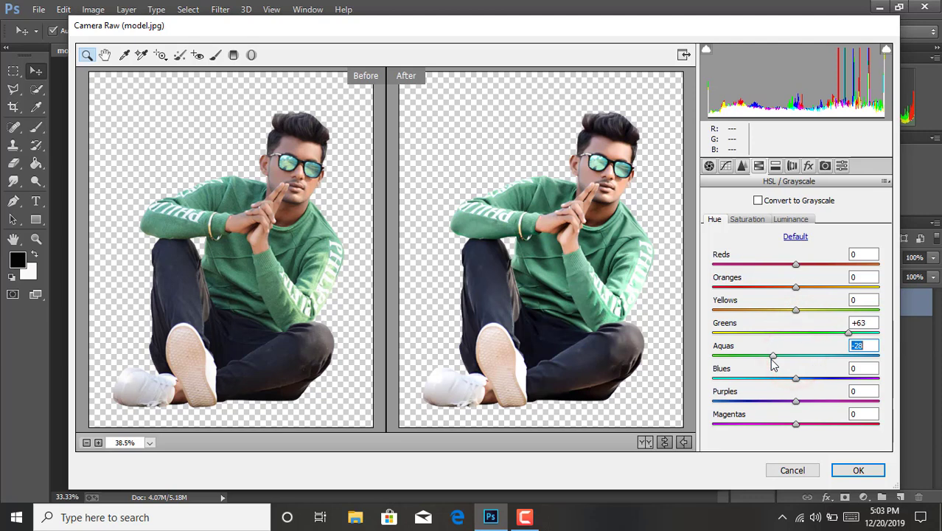
- Raise the HSL saturation of the Greens to +69 and the Aquas to +53
click(763, 221)
drag(796, 333, 858, 342)
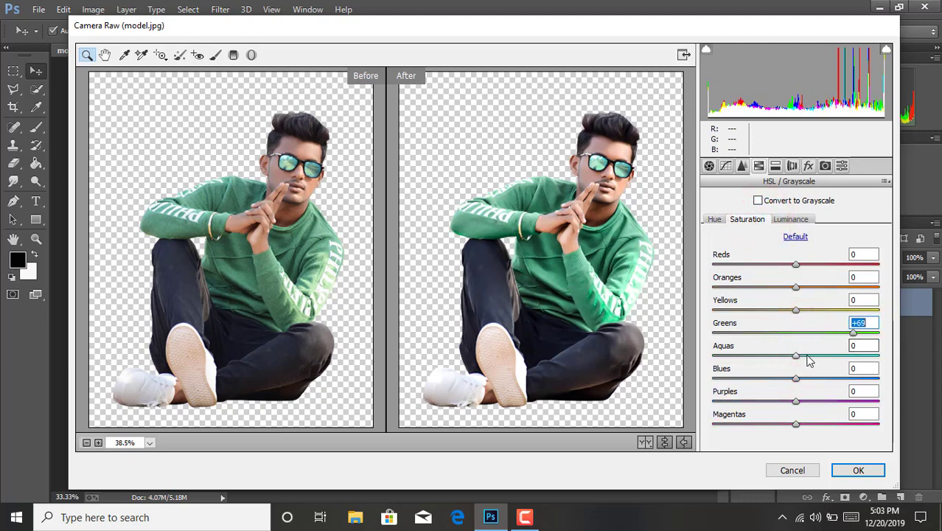
drag(795, 357, 841, 370)
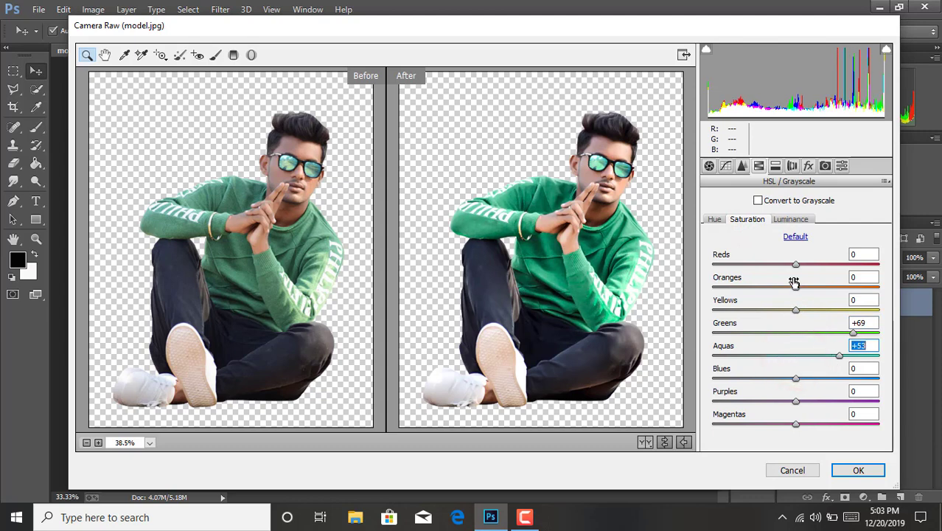
- Set the HSL luminance of the Greens to -34, adjust the Oranges, and apply the Camera Raw Filter
click(790, 219)
drag(796, 333, 769, 337)
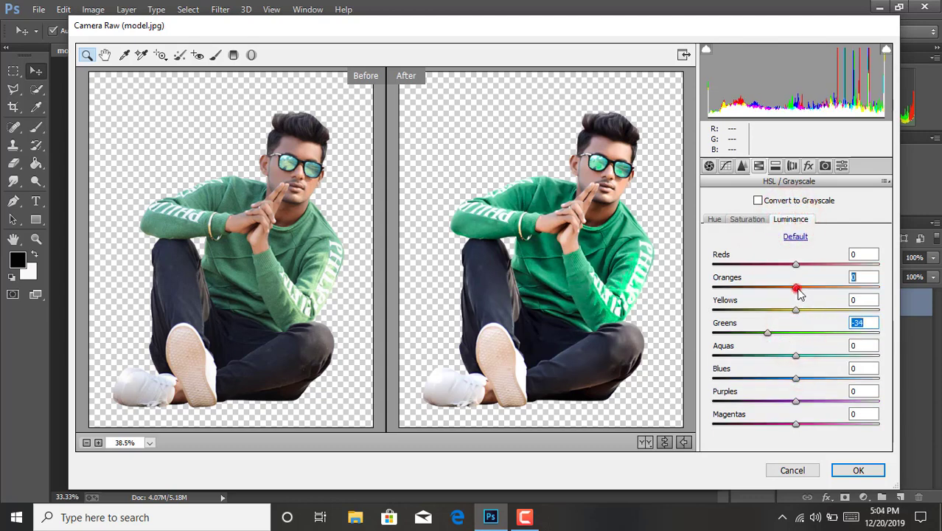
drag(801, 294, 776, 293)
click(760, 222)
click(808, 167)
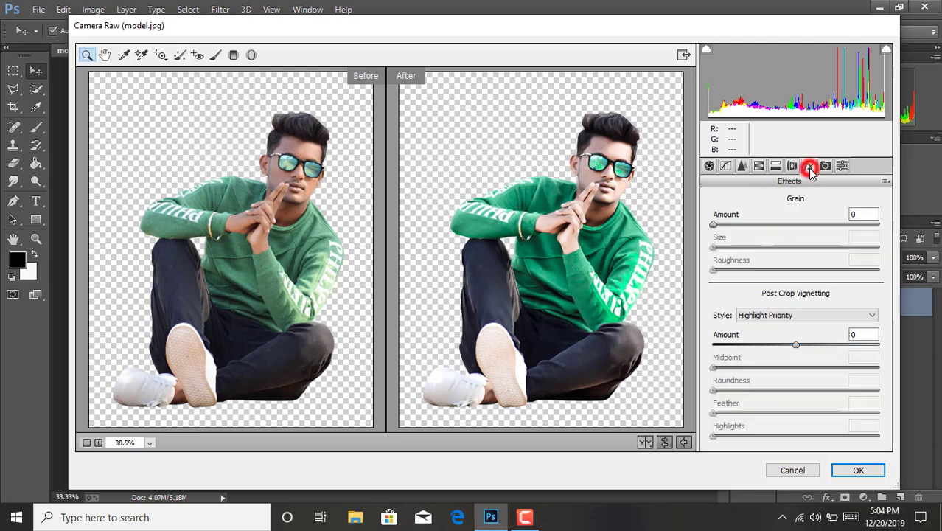
click(856, 470)
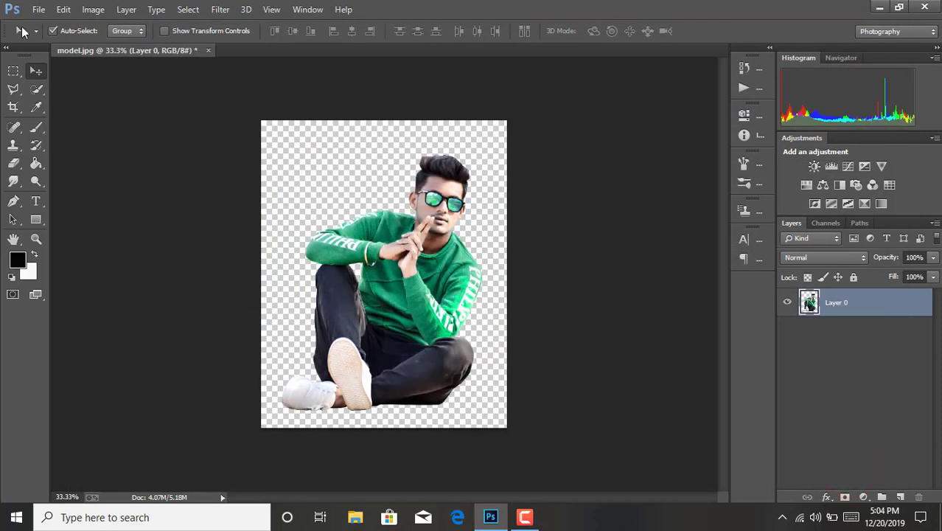
- Place the snowy forest image stock (1) from the Stocks folder as a linked layer filling the canvas
click(39, 8)
click(73, 216)
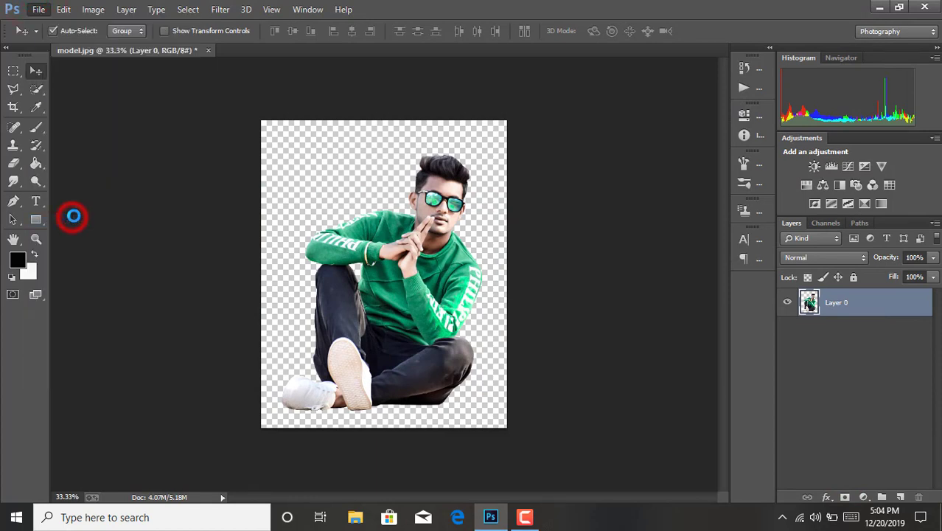
scroll(322, 233, down, 3)
scroll(329, 233, down, 5)
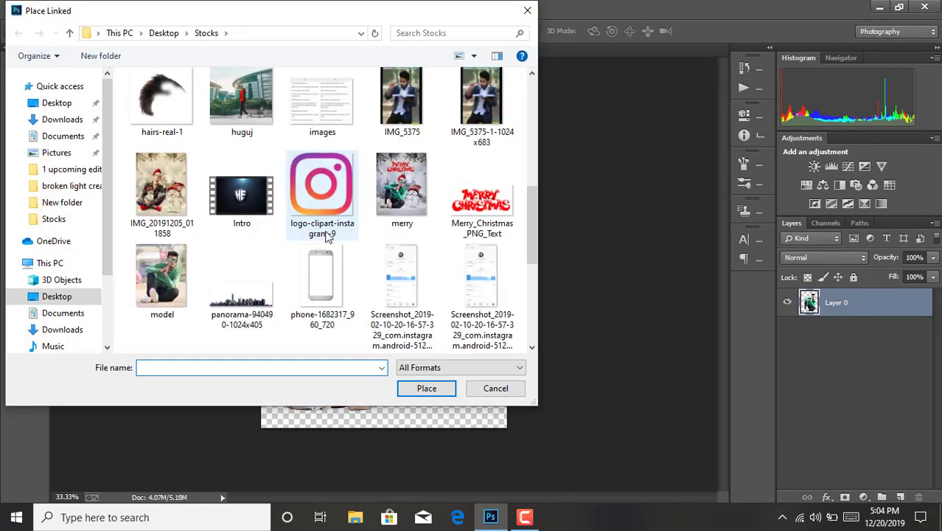
double_click(385, 180)
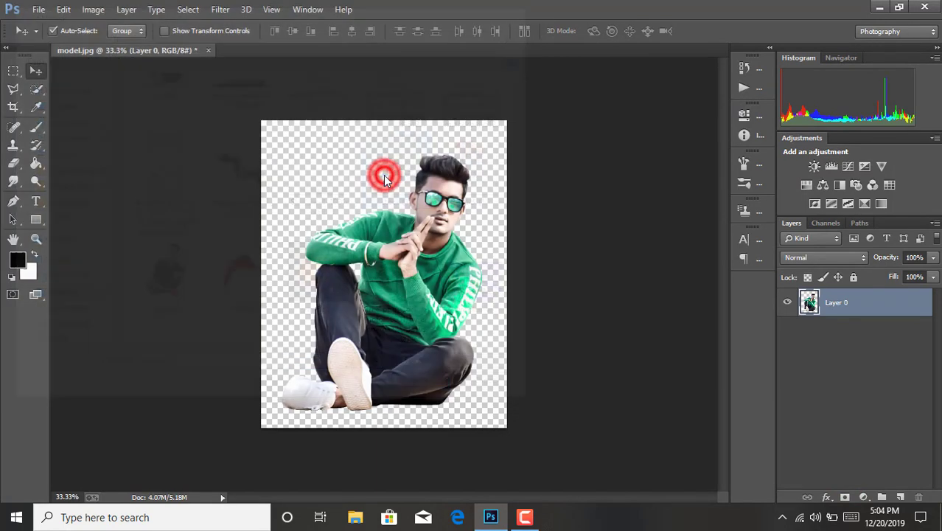
click(484, 32)
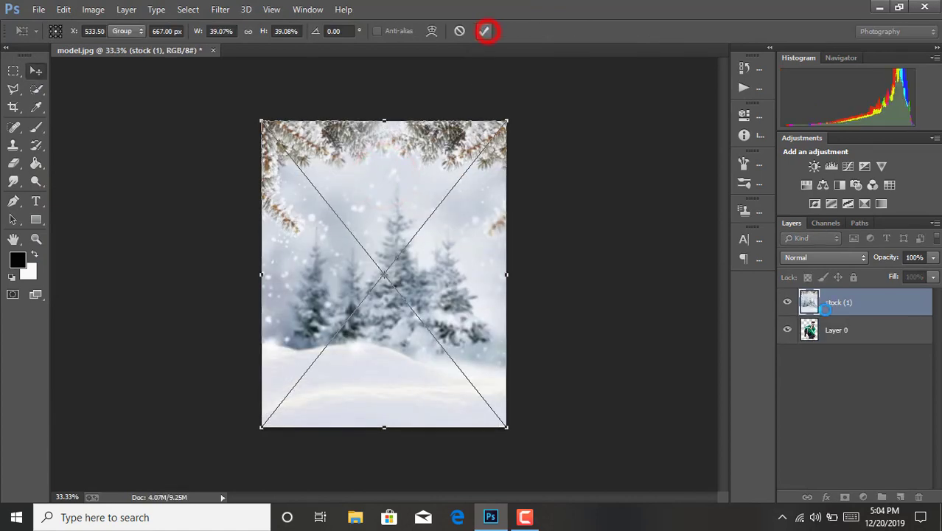
- Move the stock (1) background layer below Layer 0 and rasterize it
drag(850, 303, 845, 332)
right_click(845, 332)
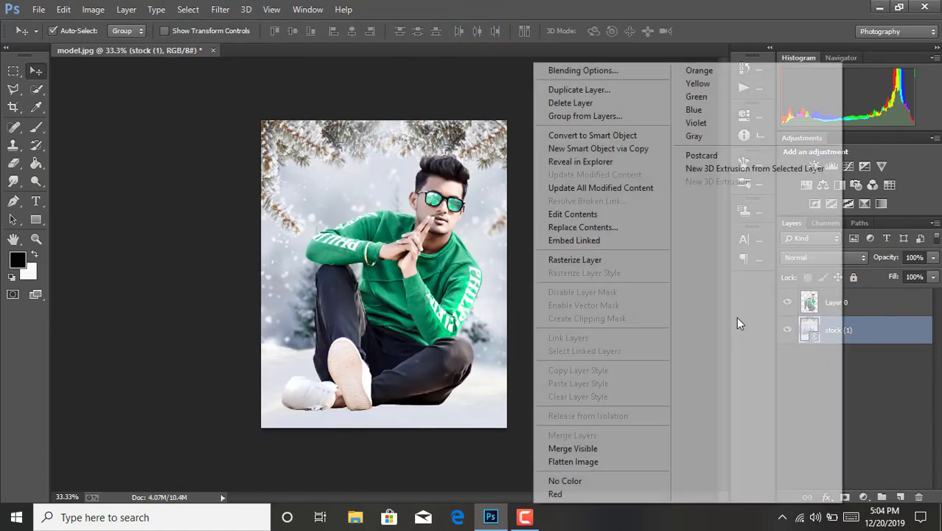
click(579, 260)
- Scale the man on Layer 0 to about 60%, rotate him -5.34 degrees and position him on the snow at the lower left
click(840, 302)
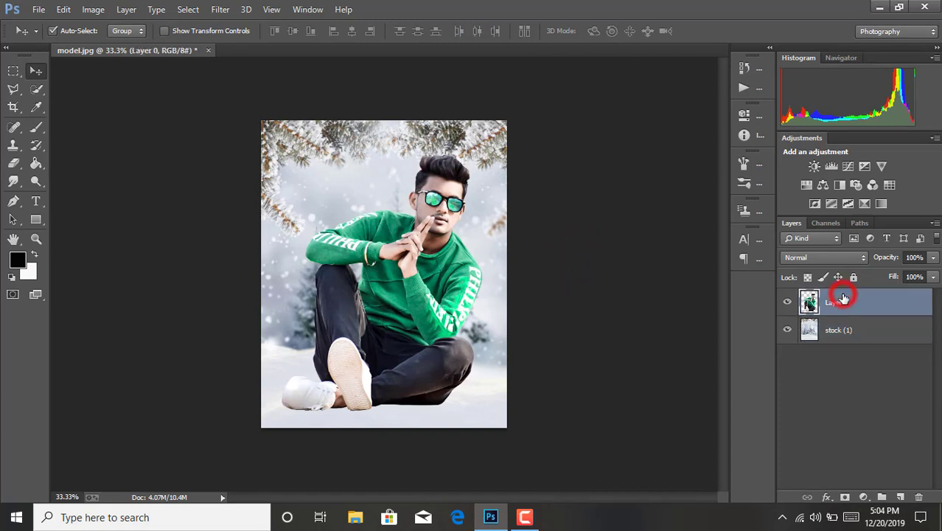
key(ctrl+t)
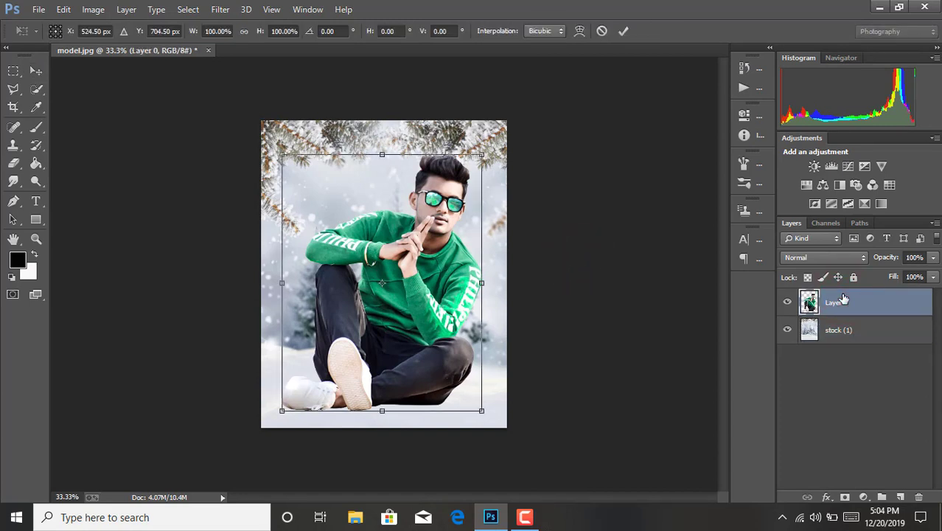
drag(484, 154, 396, 254)
drag(343, 336, 340, 322)
key(Down)
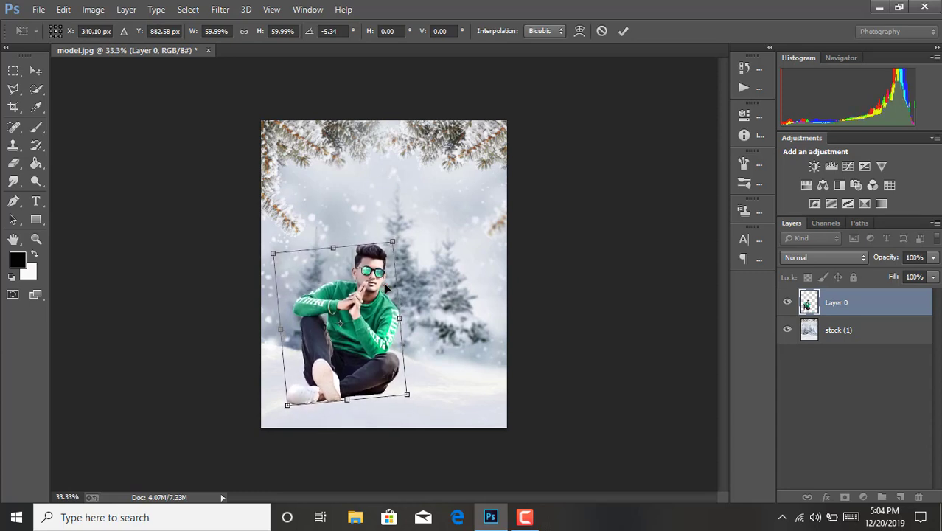
key(Left)
key(Up)
key(Up)
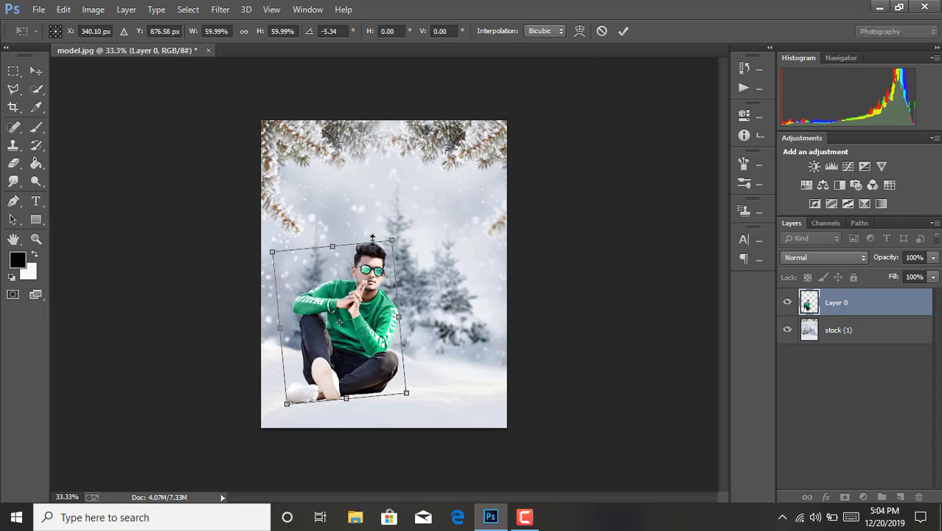
click(621, 32)
- Place the Santa hat image stock (3) from the Stocks folder as a linked layer above the man
key(ctrl+plus)
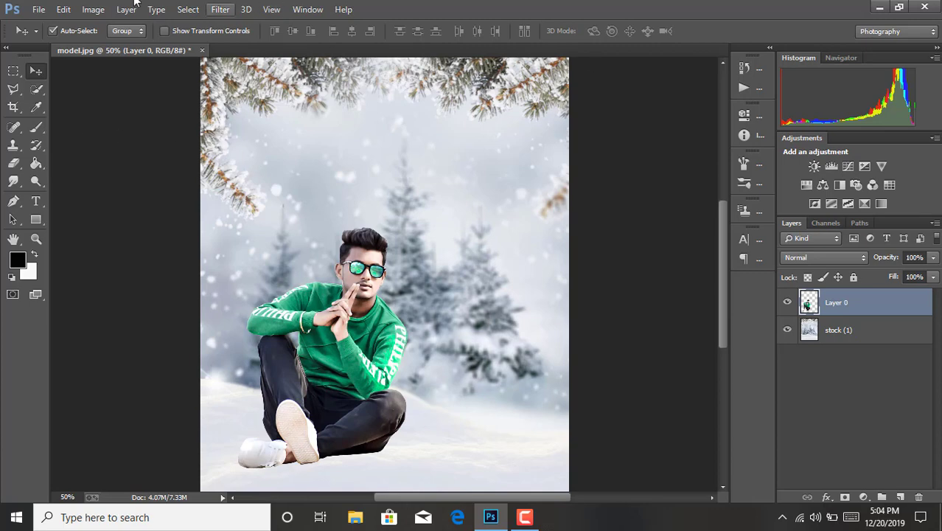
click(39, 9)
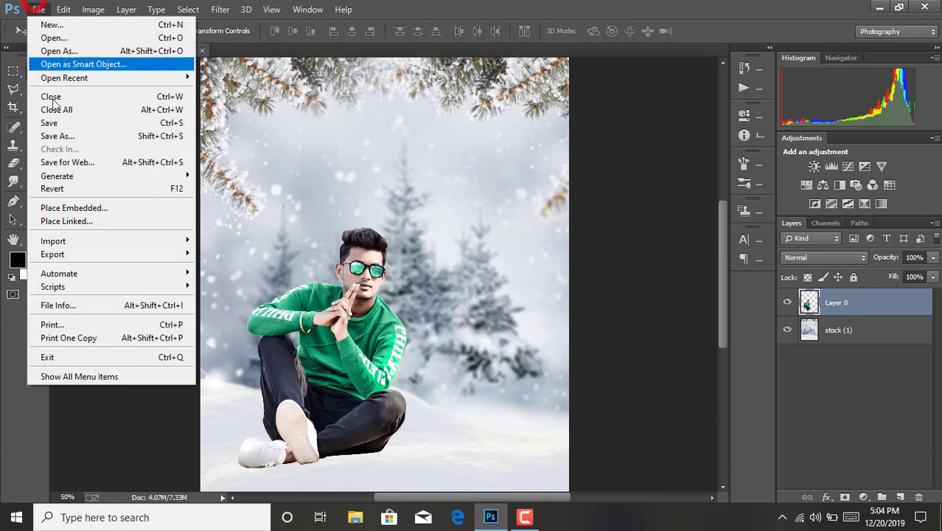
click(88, 221)
click(88, 217)
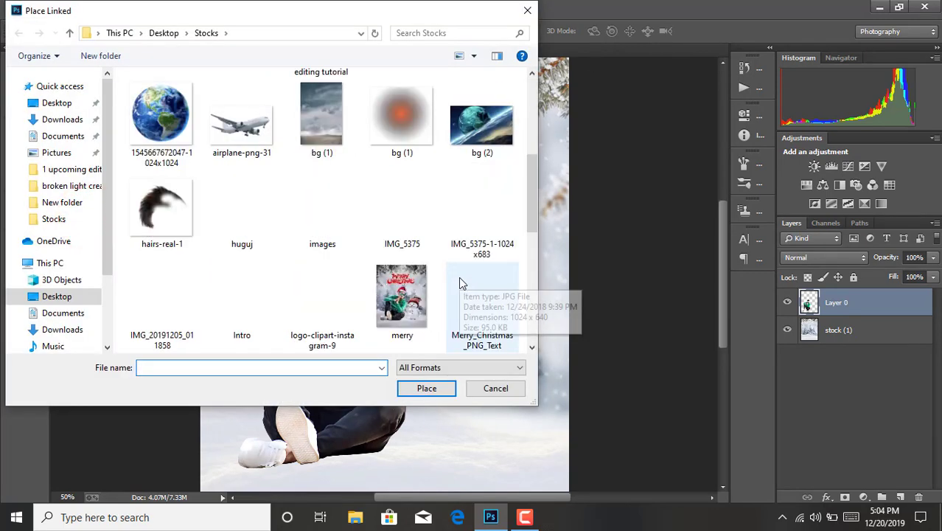
scroll(459, 278, down, 2)
scroll(458, 279, down, 5)
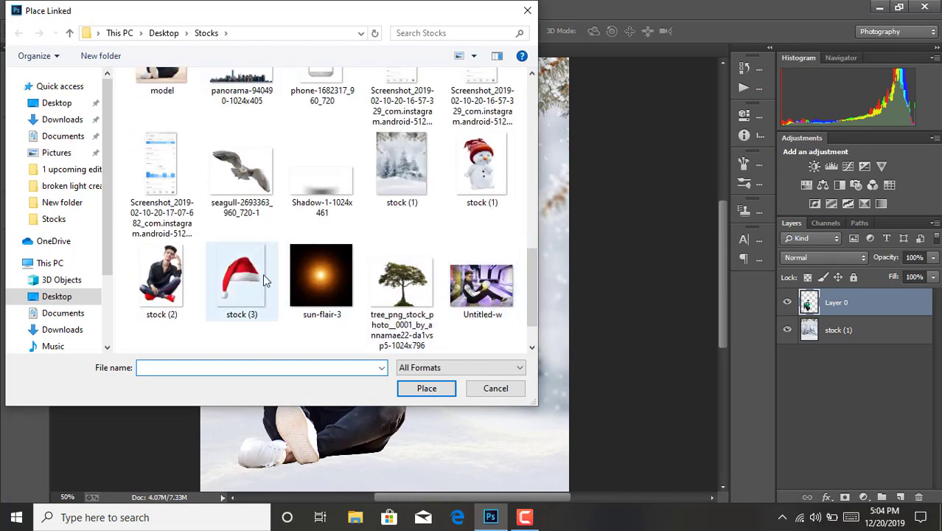
double_click(244, 282)
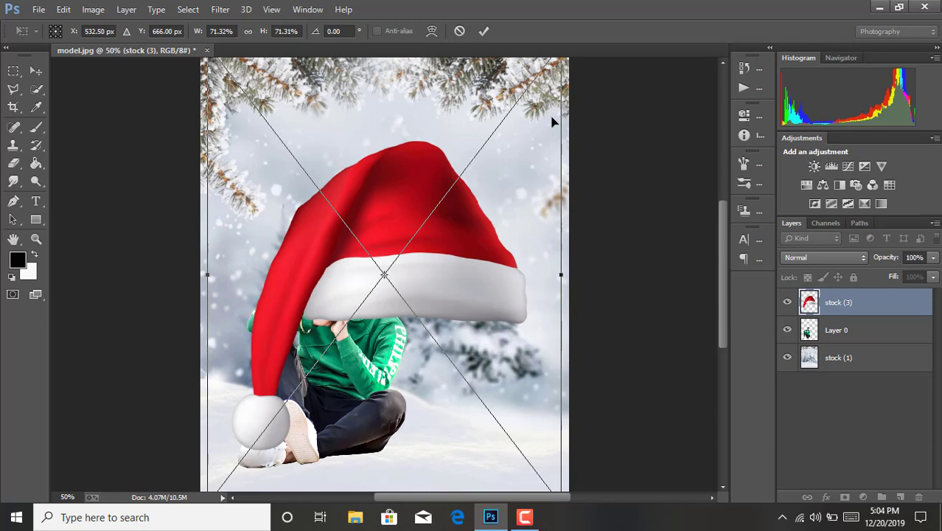
- Shrink the Santa hat to about 14.8%, rotate it 12.52 degrees and move it over the man's head
key(ctrl+minus)
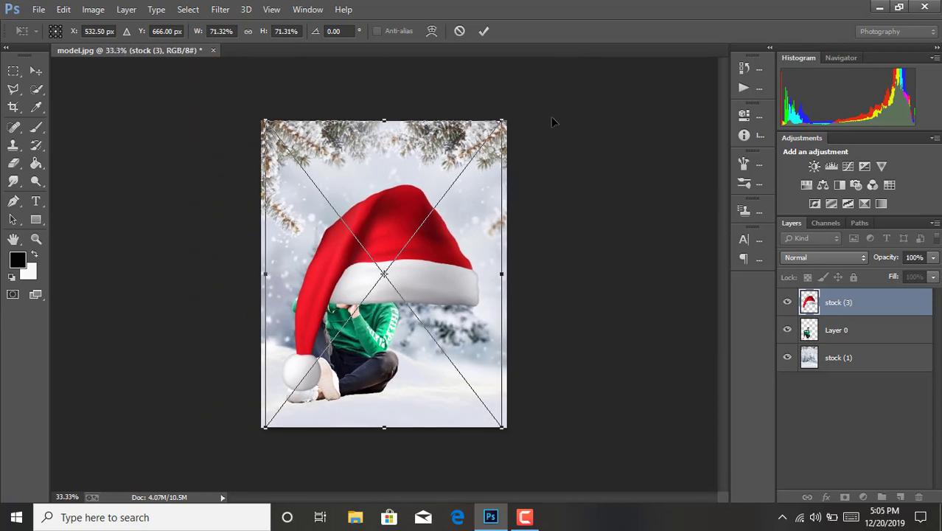
drag(505, 115, 450, 188)
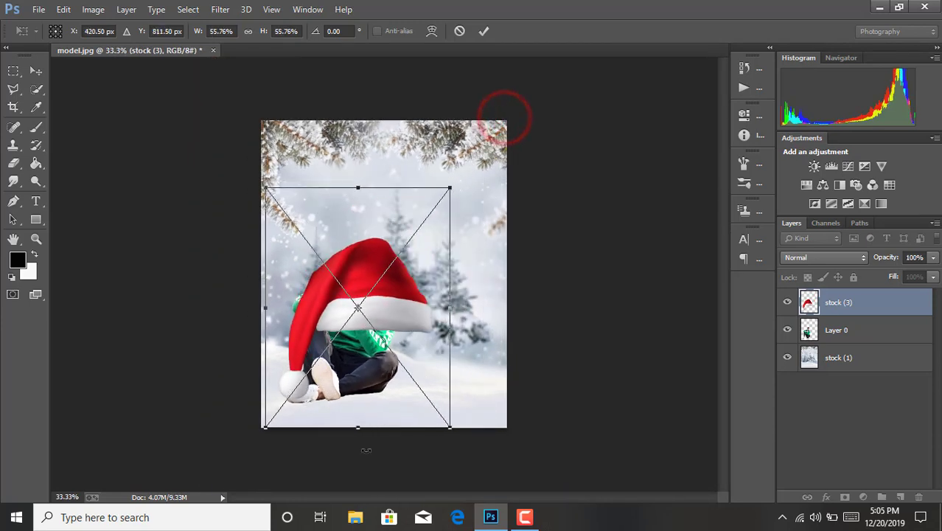
drag(265, 430, 338, 334)
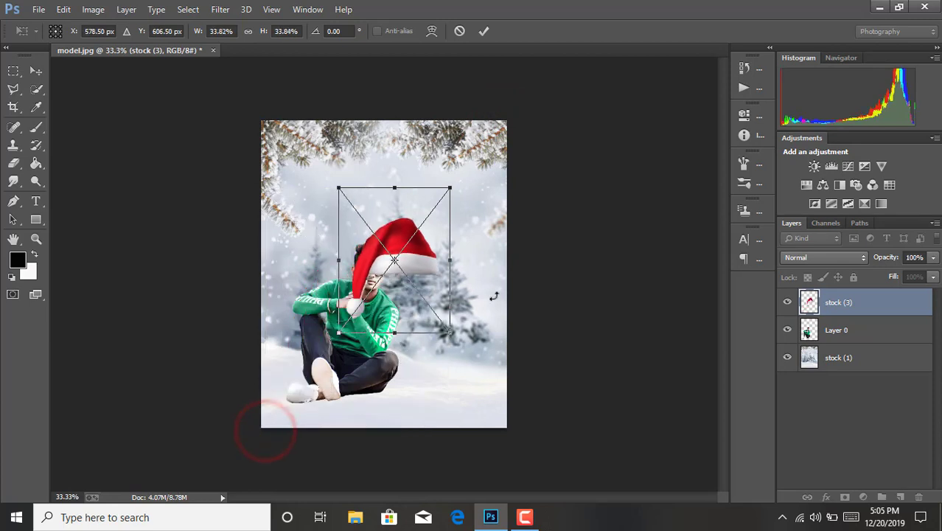
drag(522, 281, 504, 312)
drag(429, 343, 416, 316)
drag(453, 199, 402, 234)
mouse_move(385, 309)
mouse_down()
mouse_move(399, 315)
mouse_move(381, 324)
mouse_up()
drag(427, 286, 427, 282)
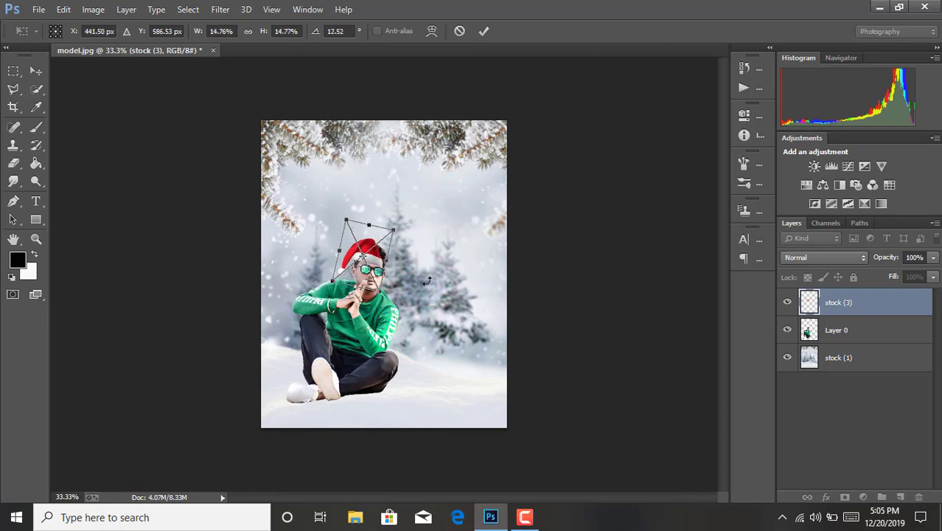
- Shift the hat across the man's hair, rotate it to 13.39 degrees and enlarge it to 15.54%
key(ctrl+plus)
key(ctrl+plus)
key(ctrl+plus)
key(ctrl+plus)
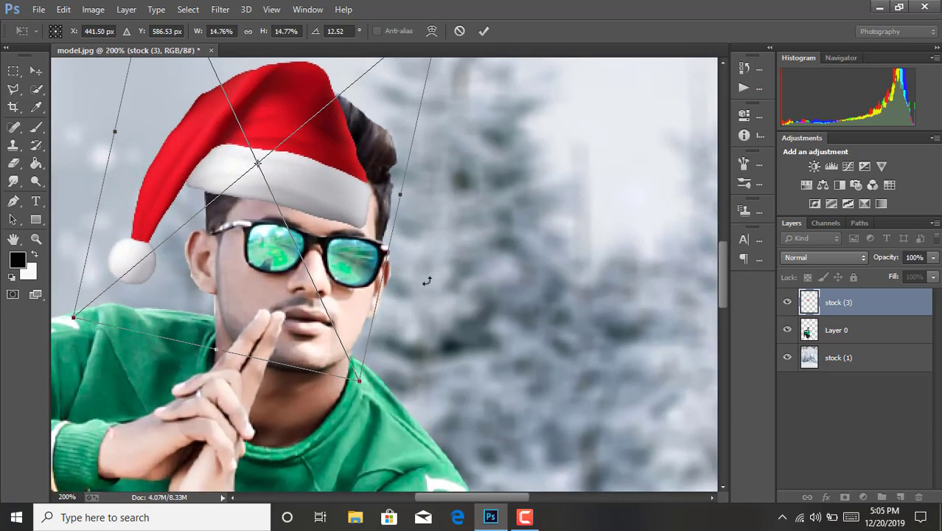
drag(312, 163, 345, 146)
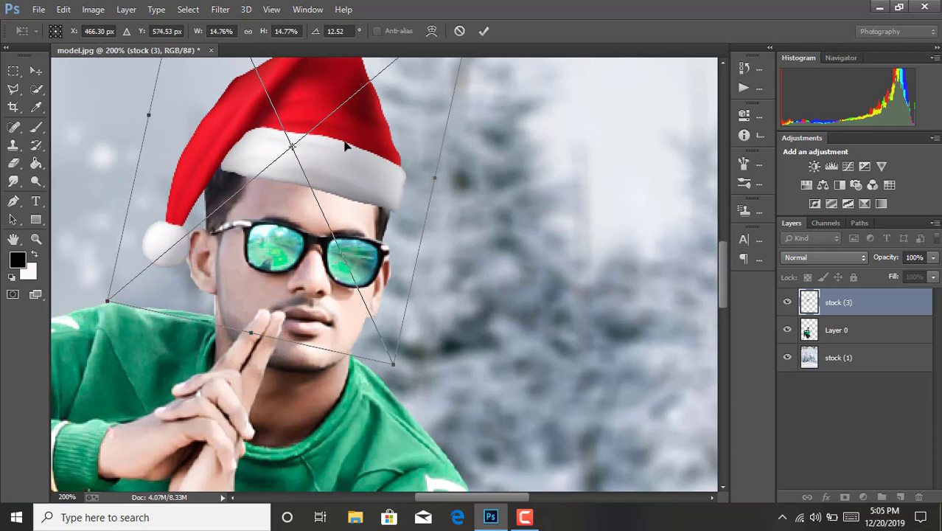
drag(487, 174, 486, 171)
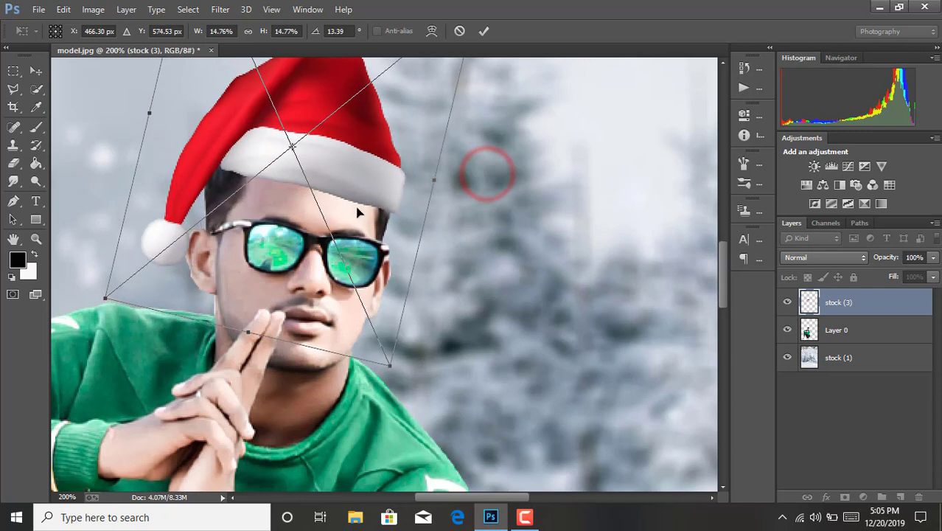
drag(101, 300, 69, 297)
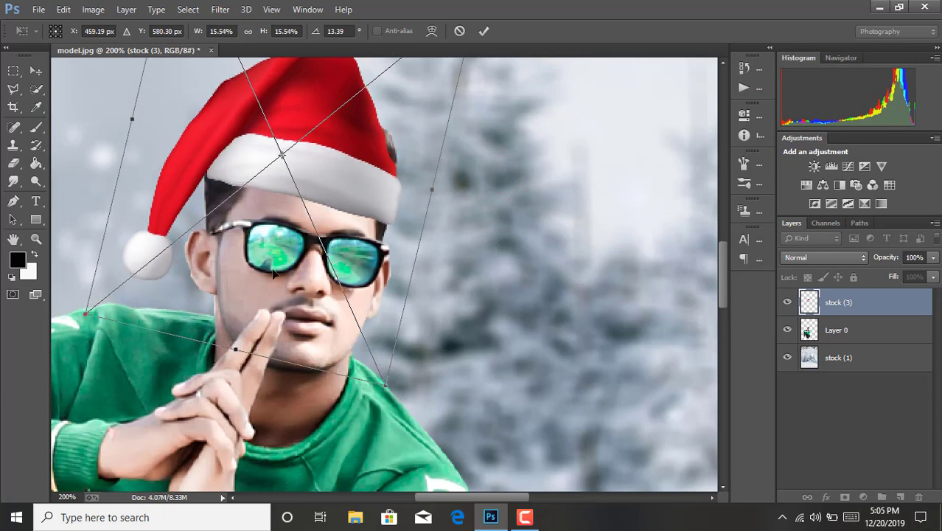
- Raise the hat above the forehead, set its rotation to about 10.23 degrees, commit the placement and rasterize the layer
drag(351, 188, 353, 162)
drag(487, 198, 496, 185)
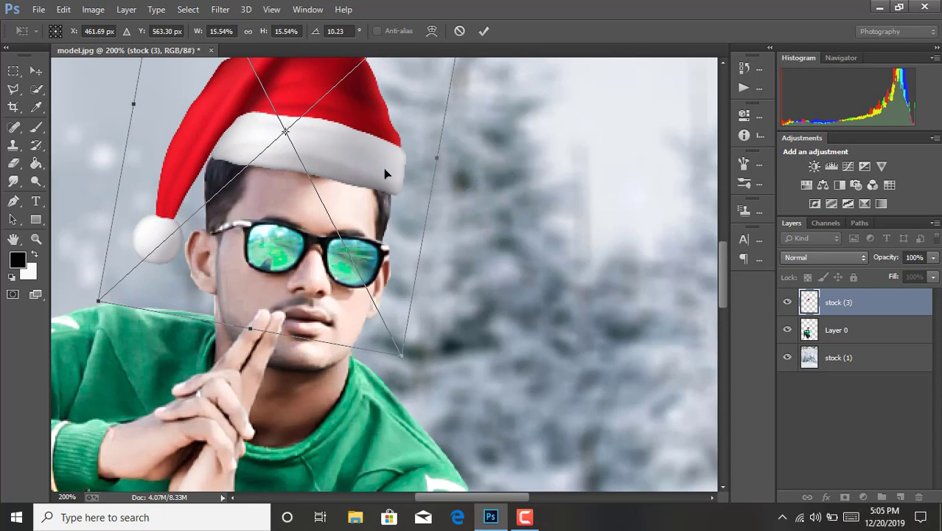
key(Down)
key(Down)
key(Left)
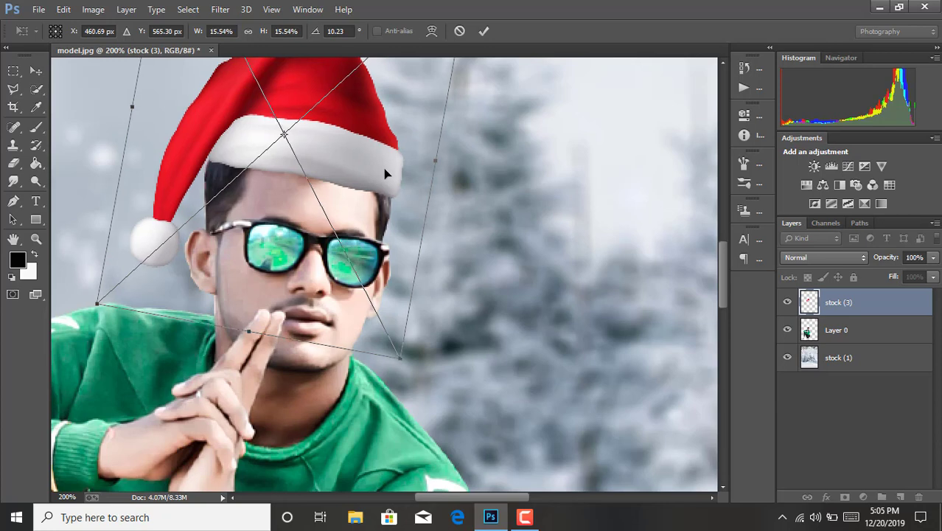
click(484, 31)
right_click(828, 309)
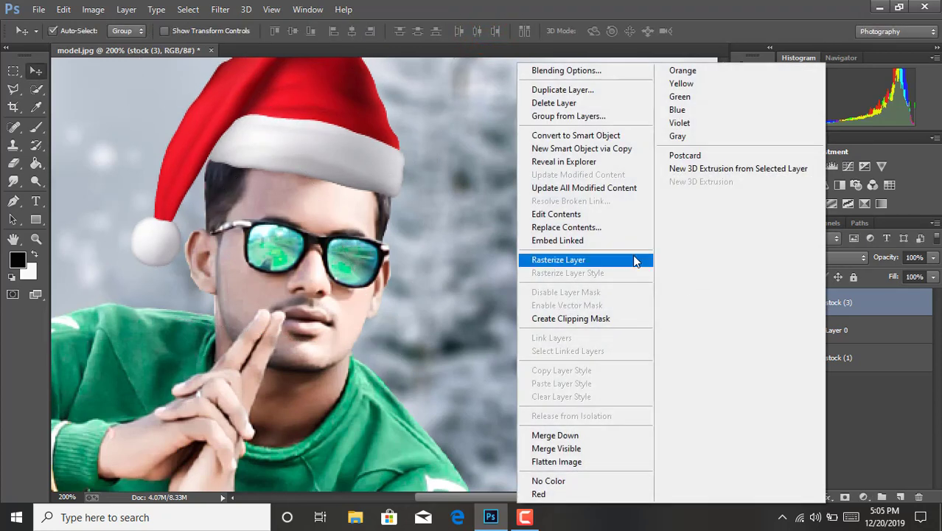
click(614, 256)
- Add a new layer above Layer 0 and brush a soft black shadow along the hat's lower brim with a 45 px brush
click(847, 333)
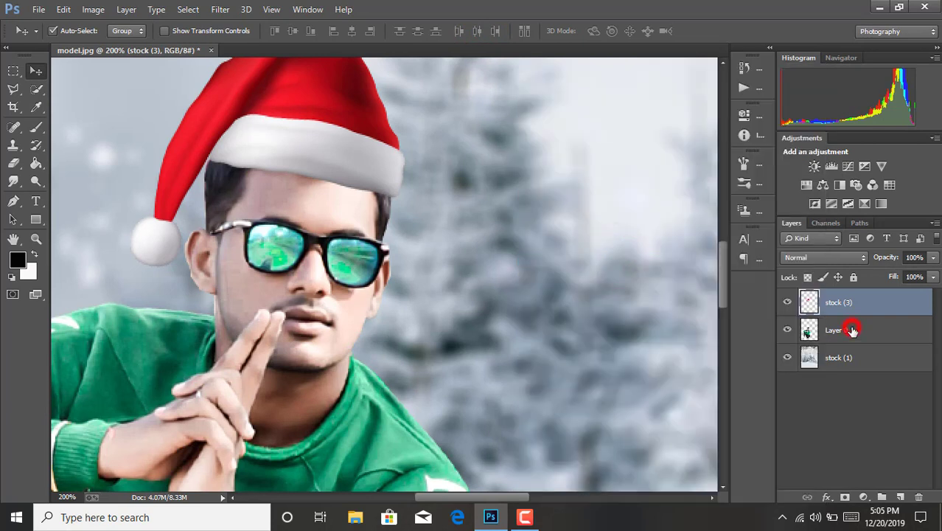
click(896, 499)
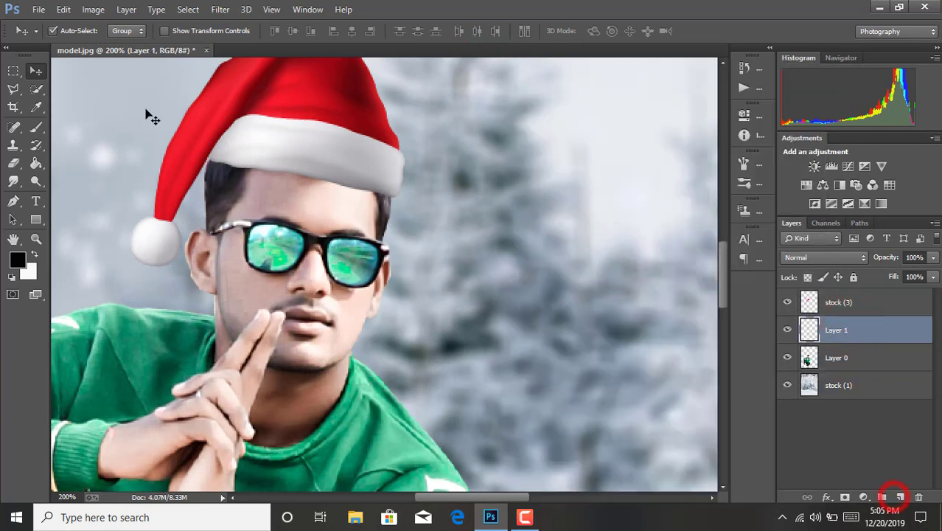
click(37, 127)
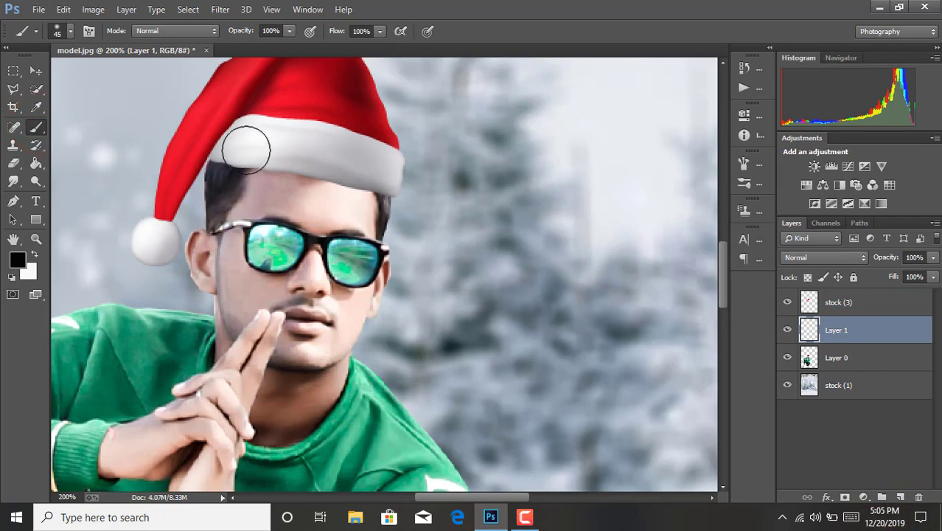
mouse_move(244, 140)
mouse_down()
mouse_move(346, 161)
mouse_move(373, 179)
mouse_up()
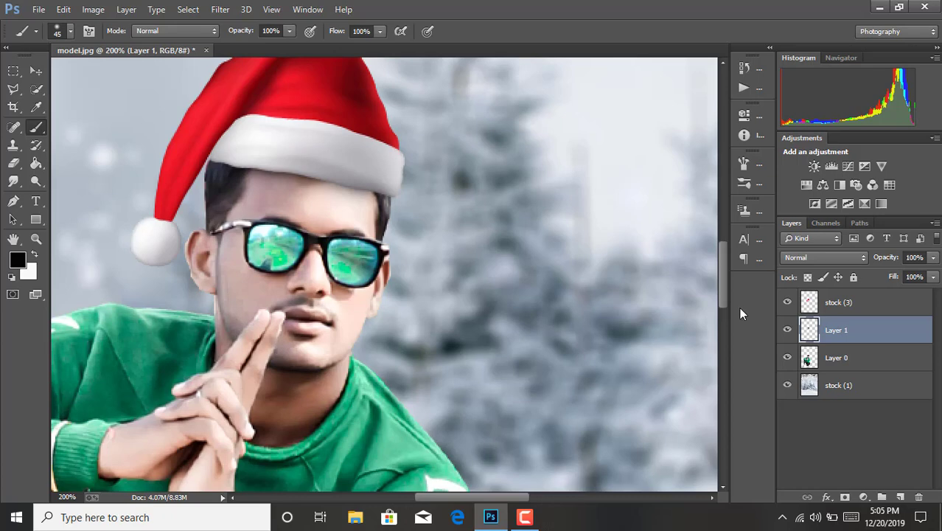
- Merge the hat layer stock (3), the brim shadow Layer 1 and the man's Layer 0 into one layer
key(ctrl+minus)
key(ctrl+minus)
key(ctrl+minus)
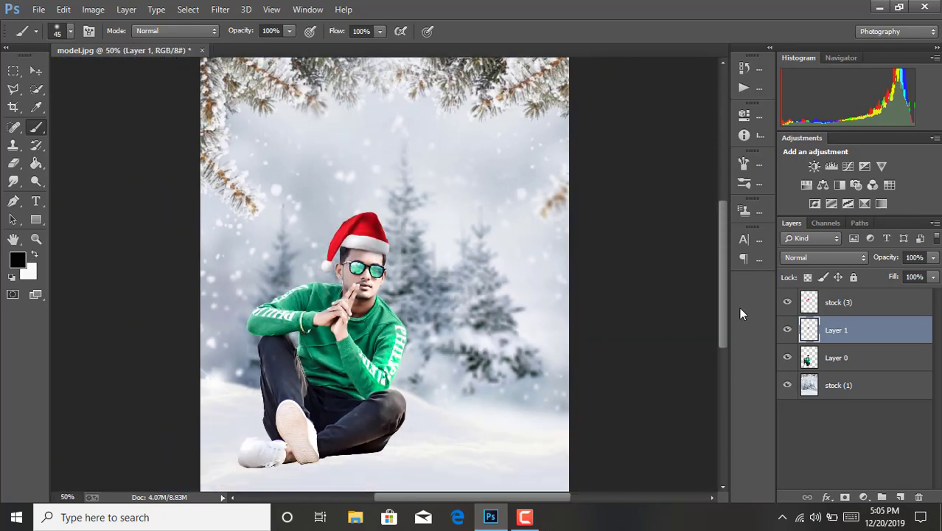
key(ctrl+minus)
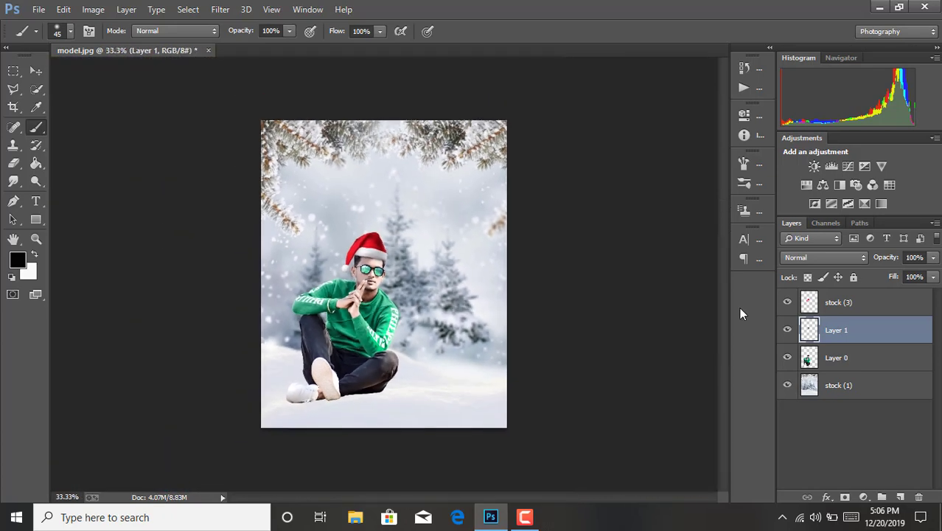
shift+click(855, 354)
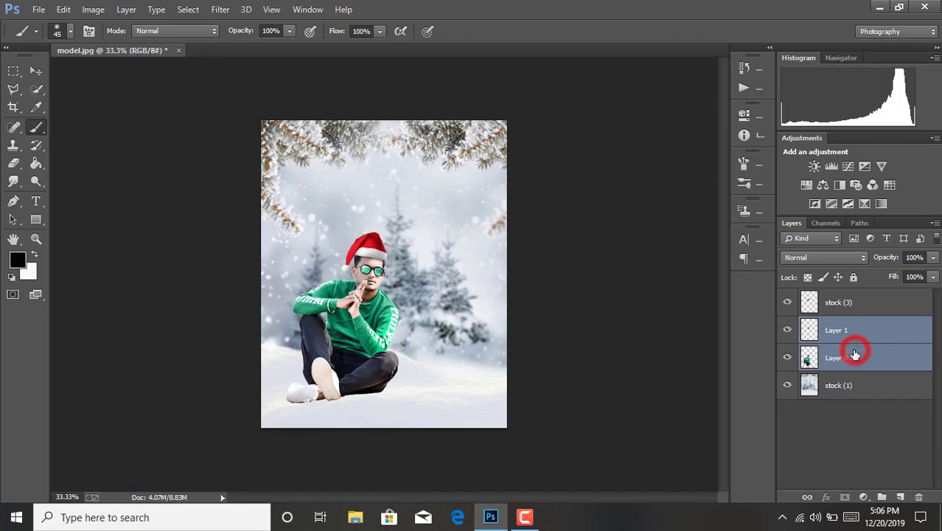
shift+click(850, 305)
right_click(851, 305)
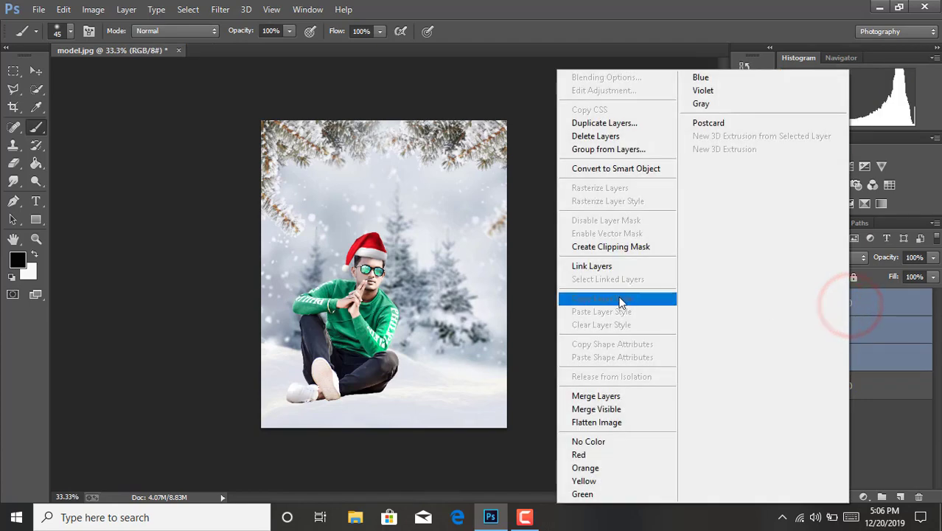
click(604, 397)
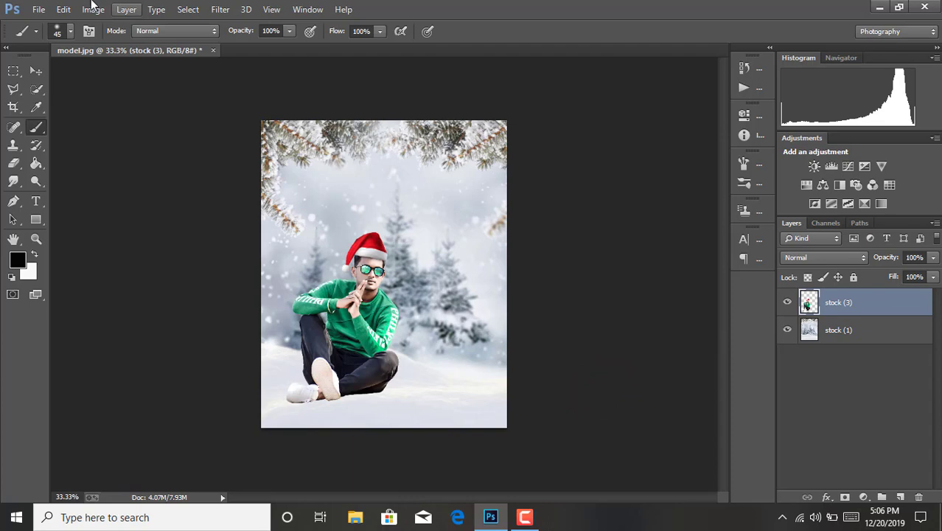
- Place the snowman image stock (1) from the Stocks folder as a linked layer above the man
click(38, 9)
click(89, 221)
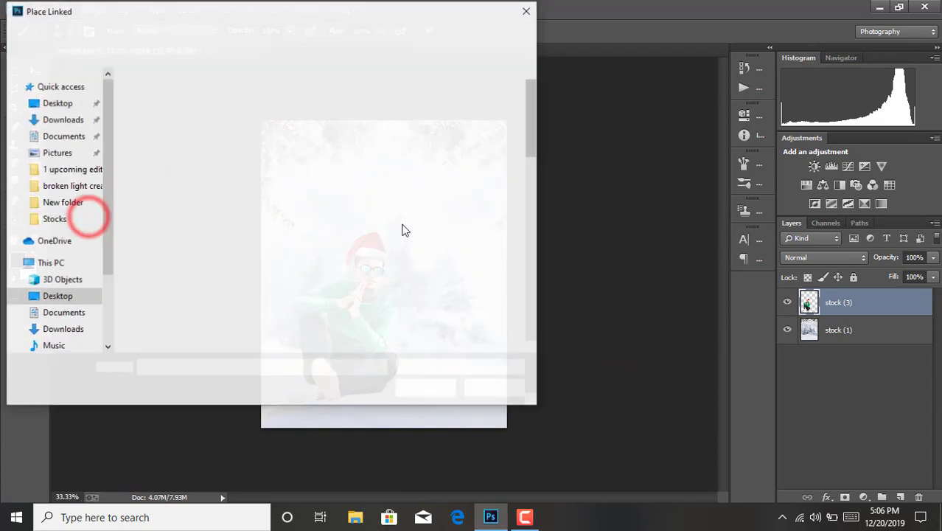
scroll(415, 243, down, 4)
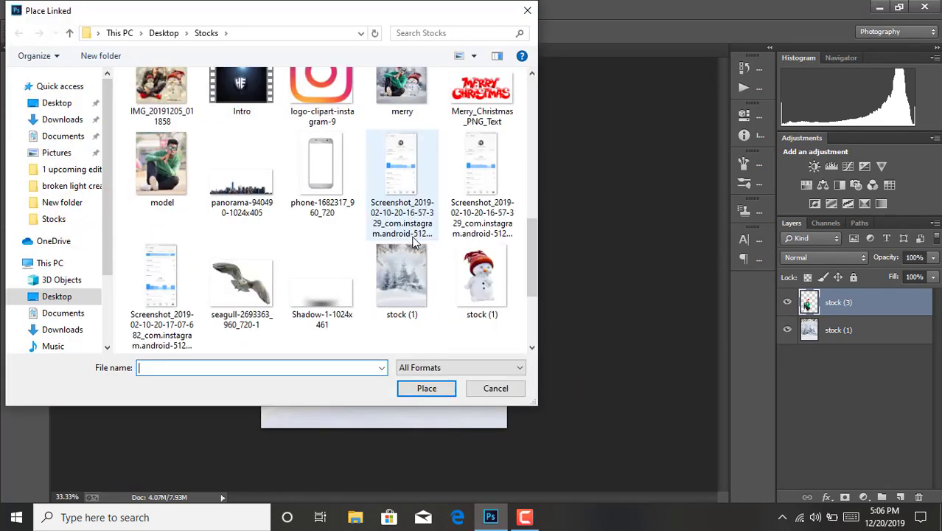
scroll(415, 243, down, 3)
double_click(480, 166)
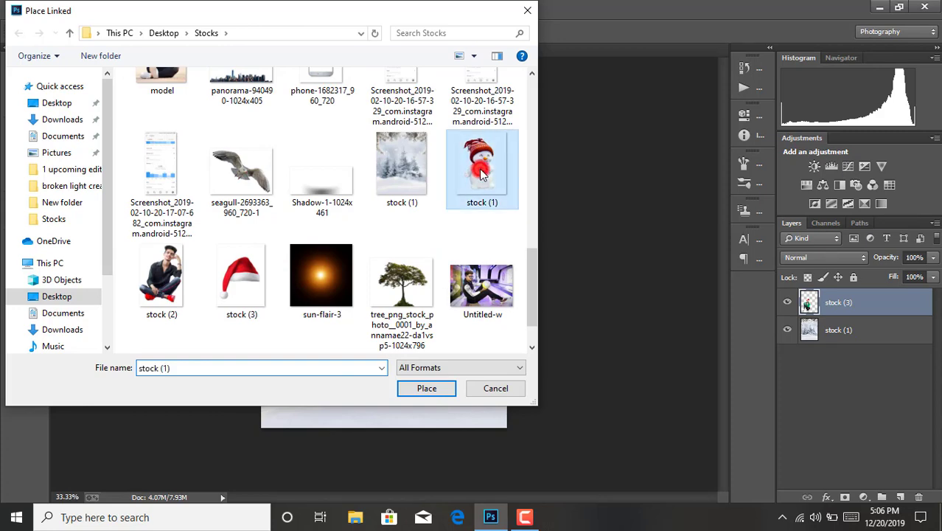
- Flip the snowman horizontally and scale it to about 19.26% beside the seated man
right_click(443, 255)
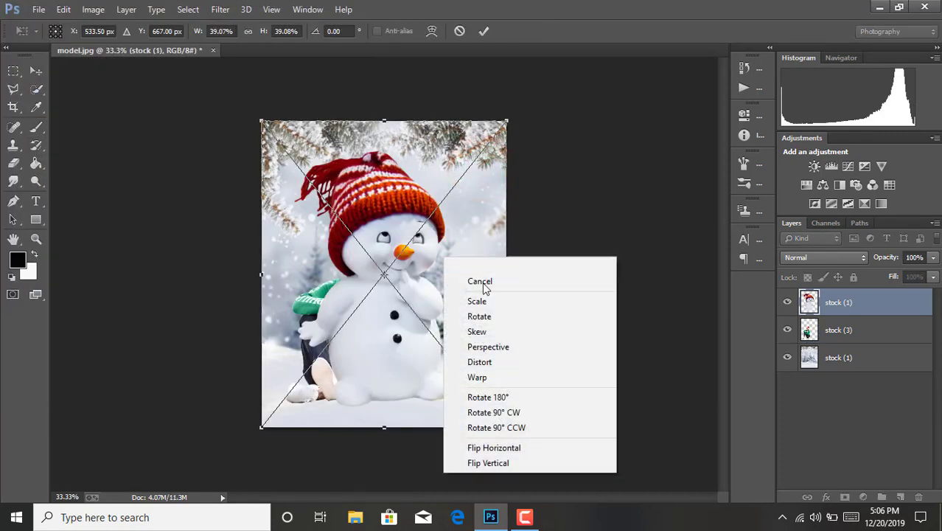
click(520, 446)
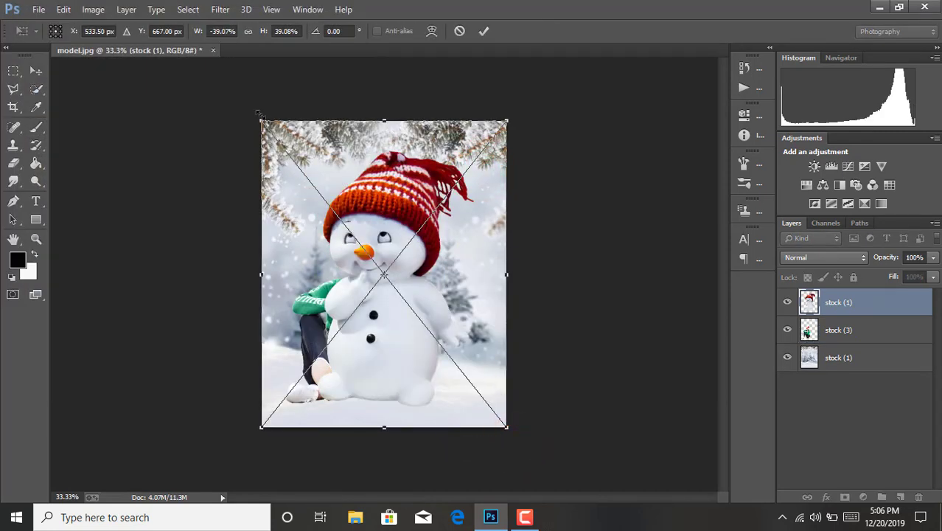
drag(261, 116, 376, 263)
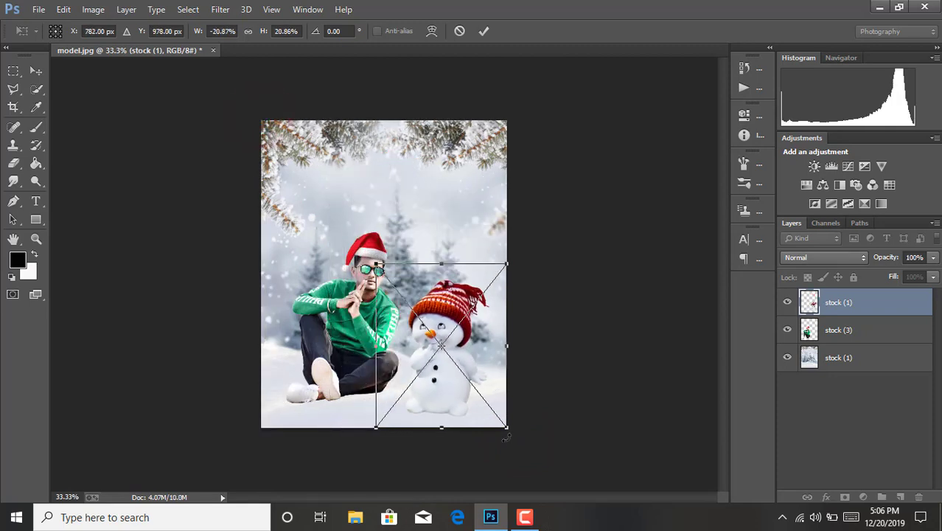
mouse_move(504, 426)
mouse_down()
mouse_move(484, 397)
mouse_move(481, 408)
mouse_move(494, 410)
mouse_up()
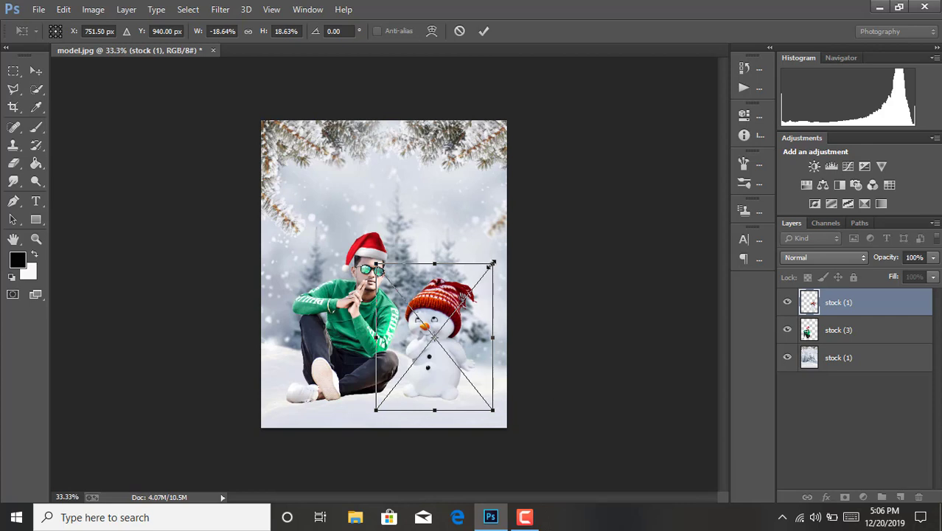
drag(493, 262, 501, 264)
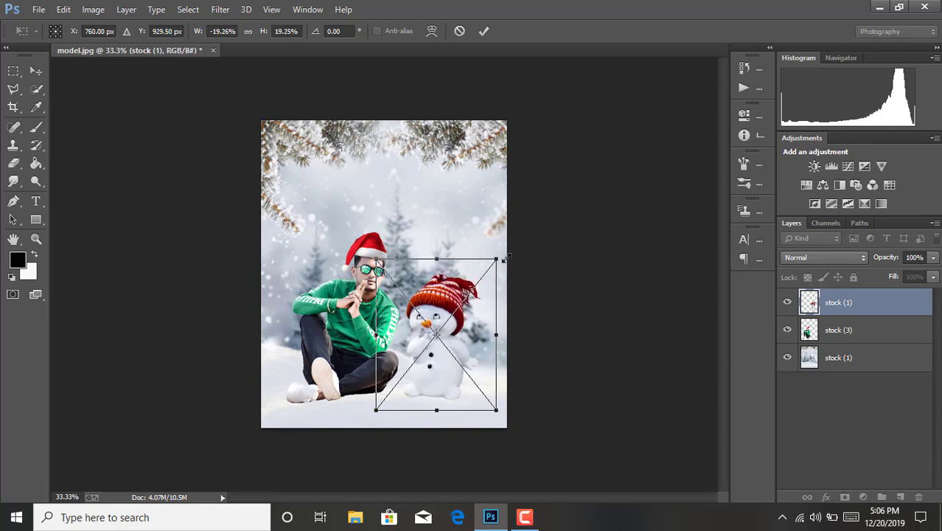
- Nudge the snowman away from the man to about X 793, Y 926.5 px and commit the placement
key(Right)
key(Right)
key(Right)
key(Up)
key(Right)
key(Right)
key(Right)
key(Right)
key(Right)
key(Right)
key(Right)
key(Right)
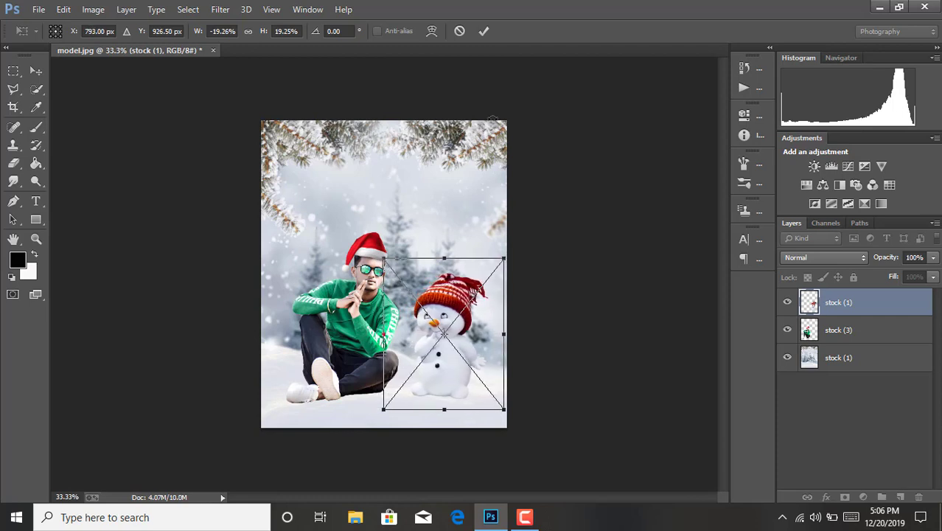
click(489, 33)
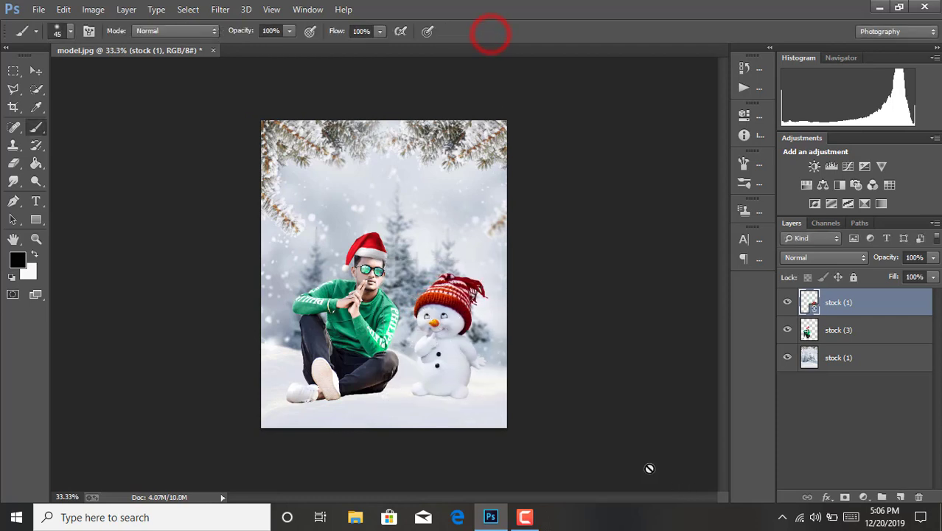
- Add a new layer above the snowy background and brush a soft black contact shadow beneath the man's legs and shoes
click(856, 357)
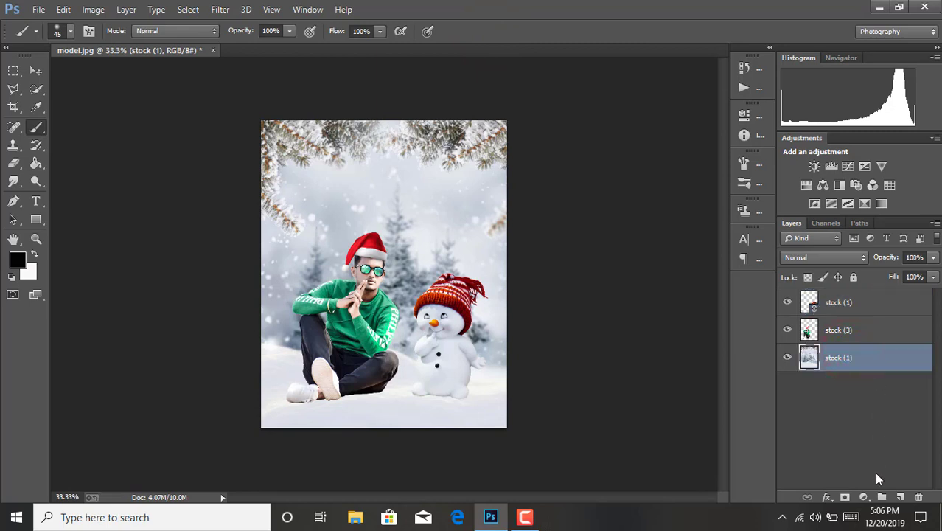
click(902, 497)
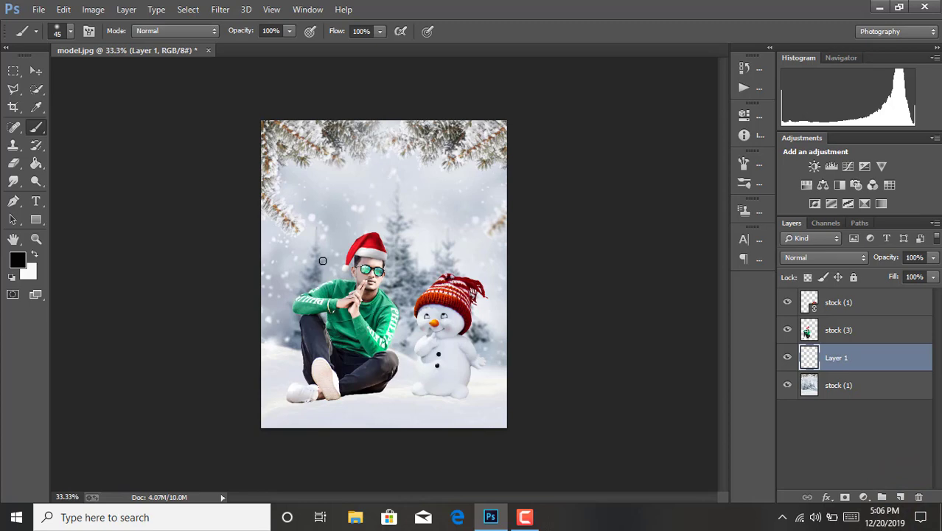
key(ctrl+plus)
key(ctrl+plus)
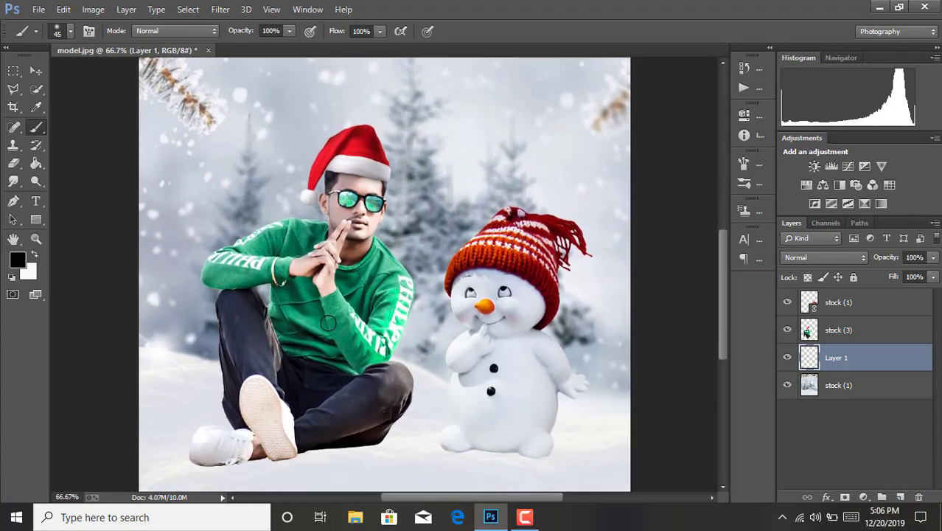
scroll(329, 323, down, 5)
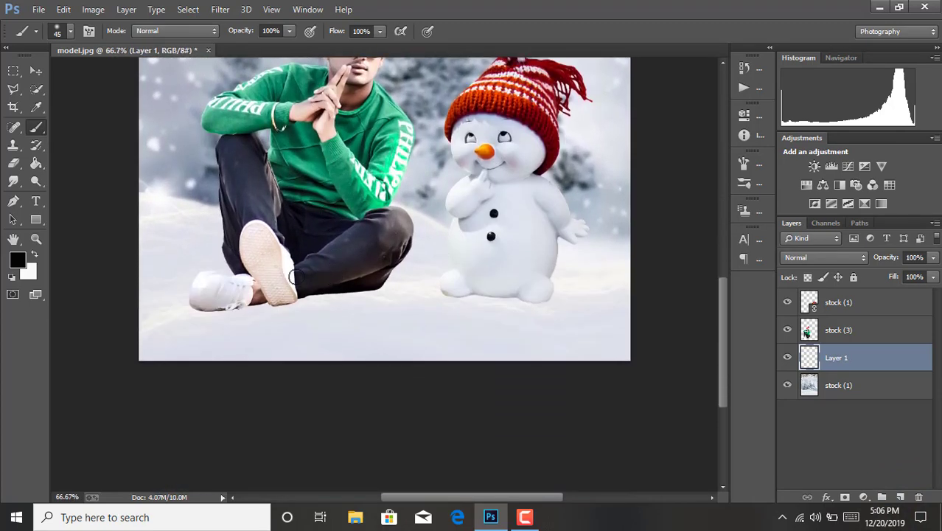
drag(264, 292, 255, 295)
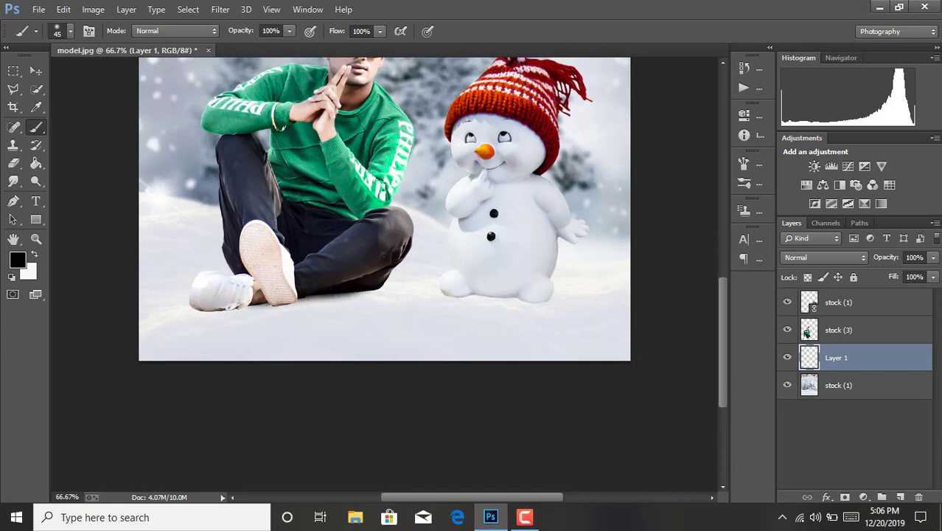
- Brush soft black contact shadows beneath the man's legs and the snowman's feet on the shadow layer
mouse_move(242, 298)
mouse_down()
mouse_move(208, 303)
mouse_move(280, 296)
mouse_up()
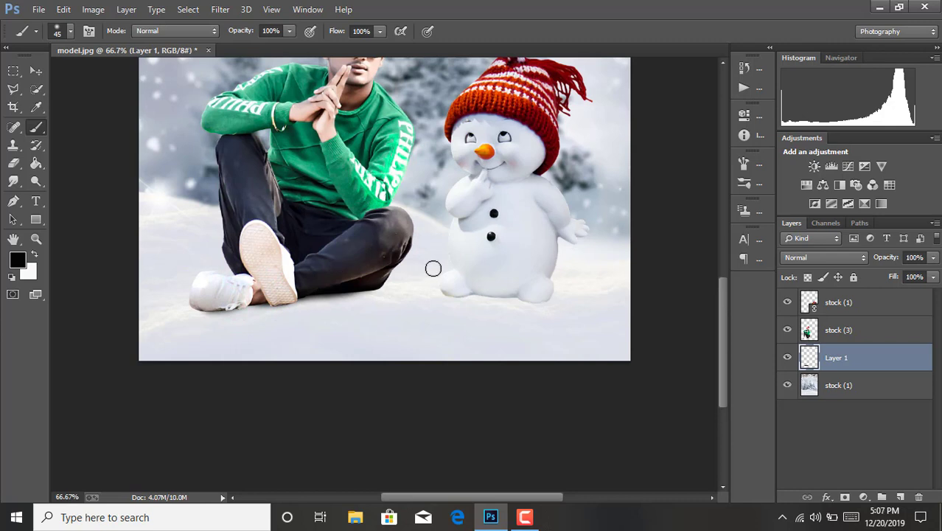
mouse_move(463, 283)
mouse_down()
mouse_move(482, 280)
mouse_move(468, 284)
mouse_up()
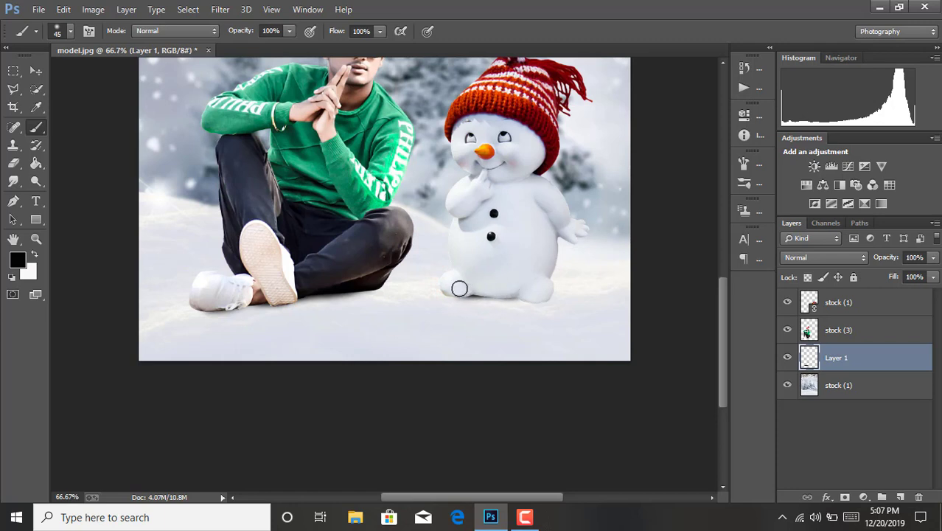
drag(515, 286, 533, 293)
drag(371, 280, 373, 278)
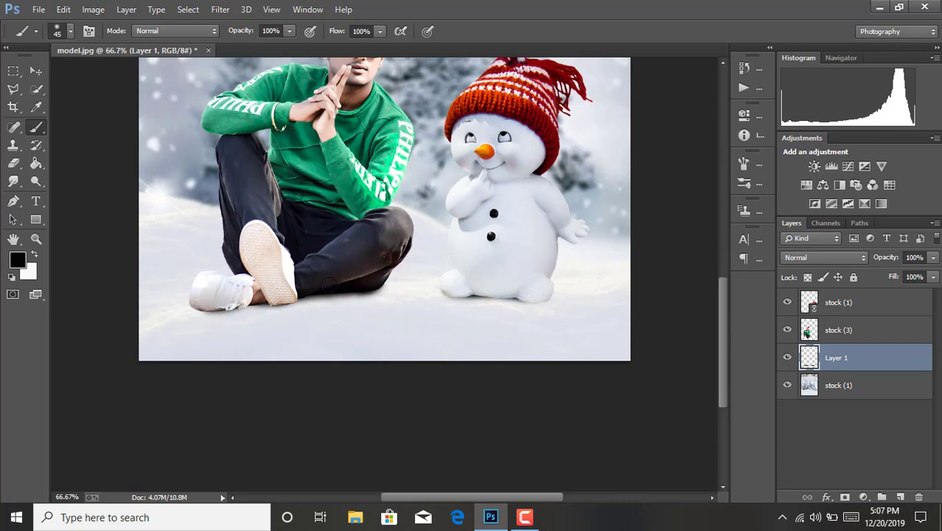
scroll(524, 313, up, 4)
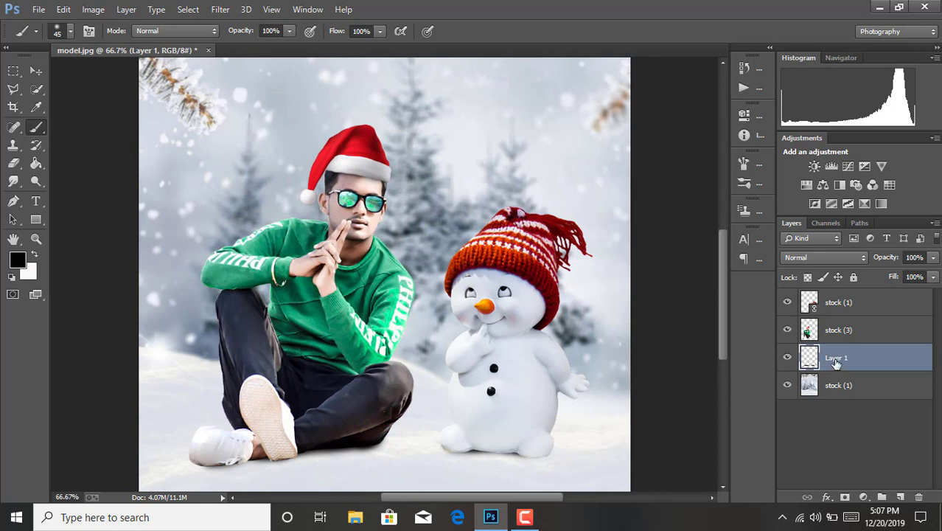
key(ctrl+minus)
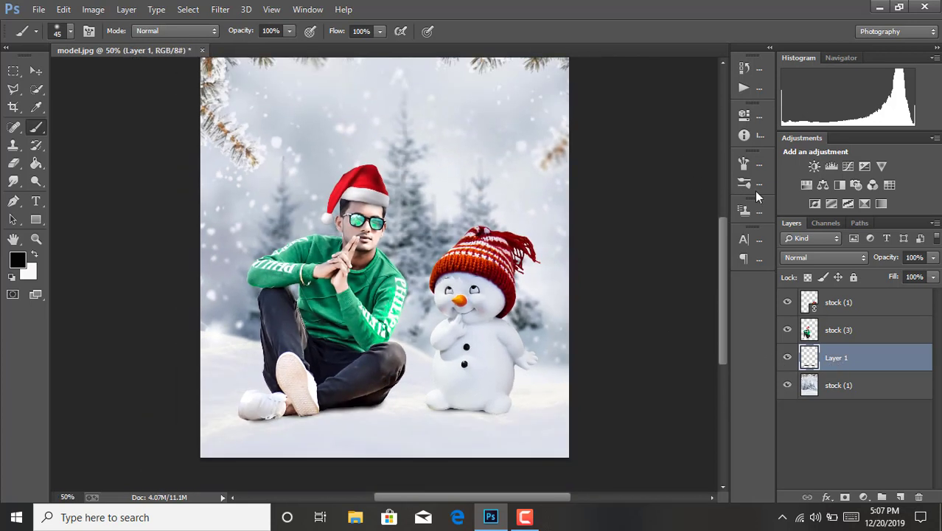
scroll(607, 249, up, 1)
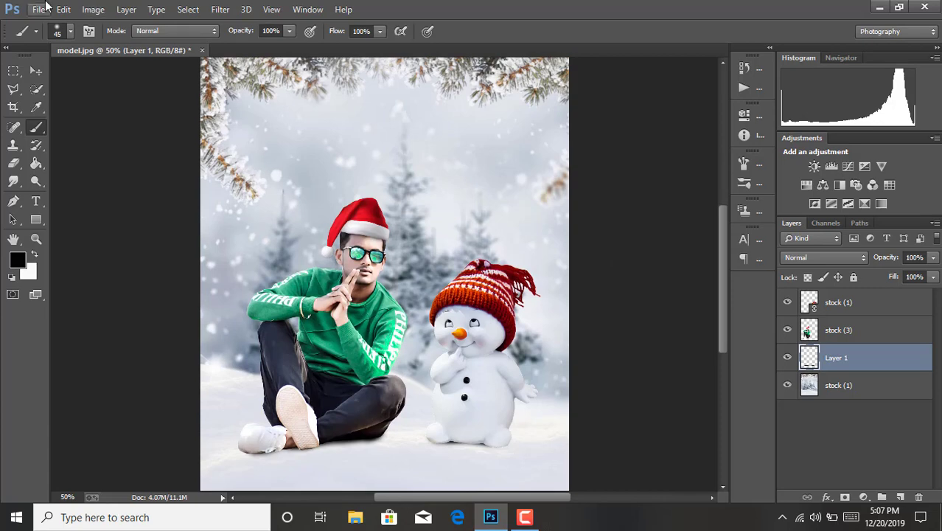
- Place the Merry_Christmas_PNG_Text image from the Stocks folder as a linked layer above the shadow layer
key(v)
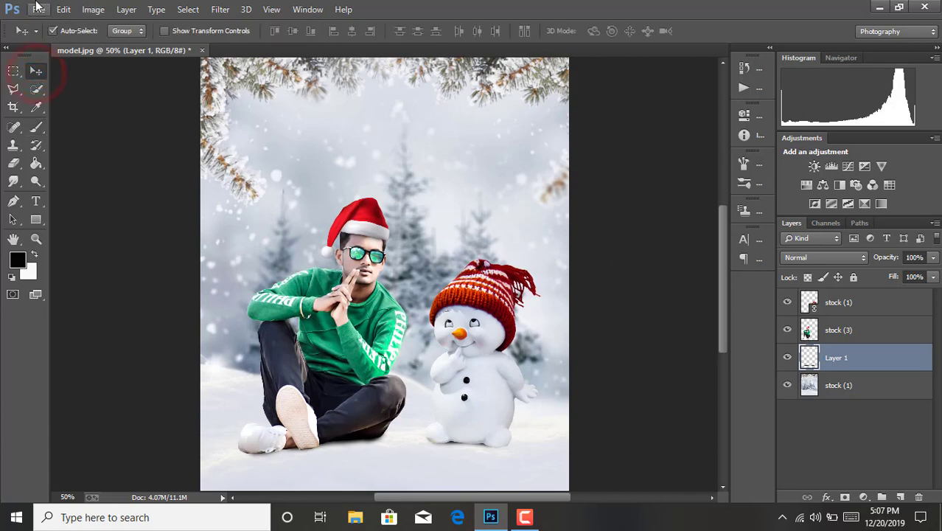
click(38, 9)
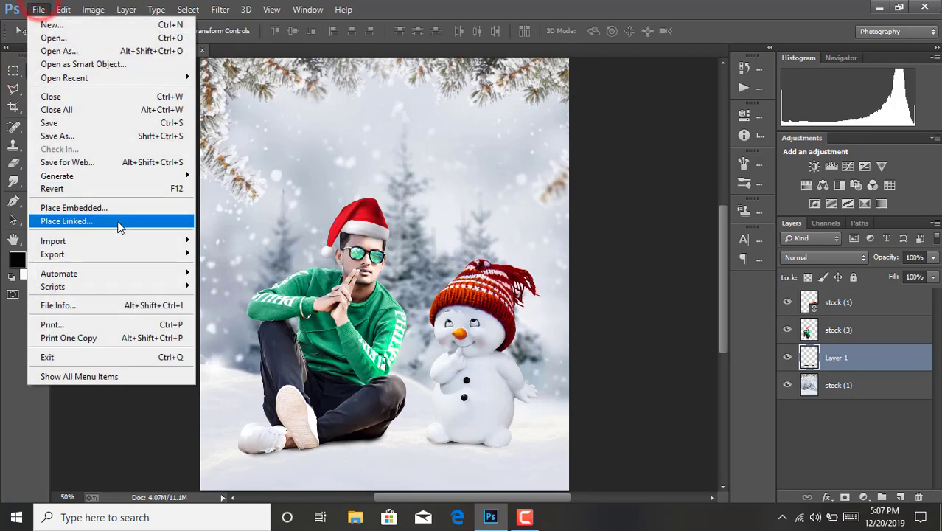
click(116, 223)
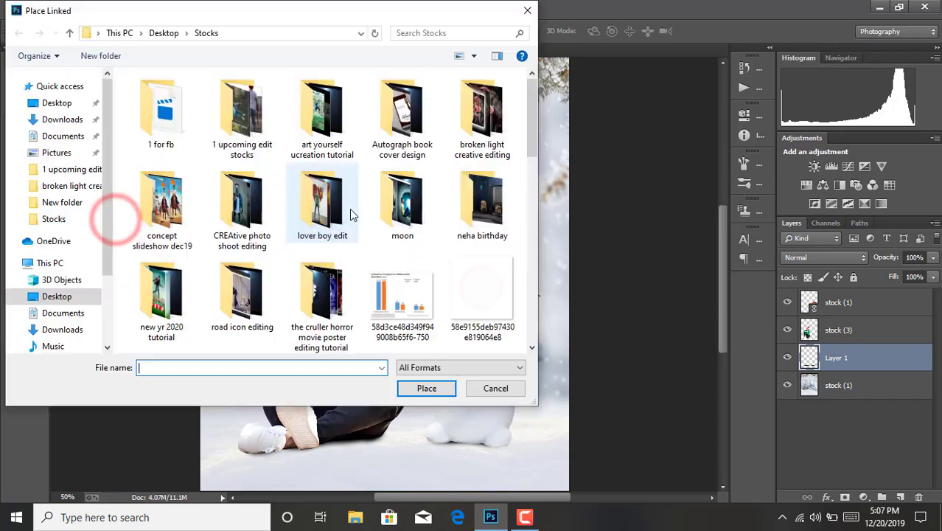
scroll(390, 218, down, 5)
scroll(397, 227, down, 2)
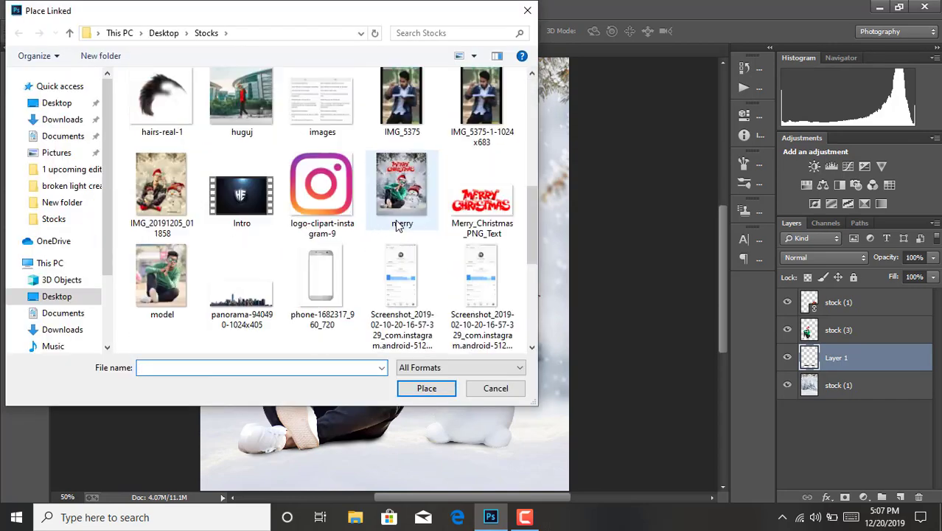
double_click(476, 212)
- Move the Merry Christmas text above the man's head and scale it to about 20.8%
drag(475, 213, 478, 124)
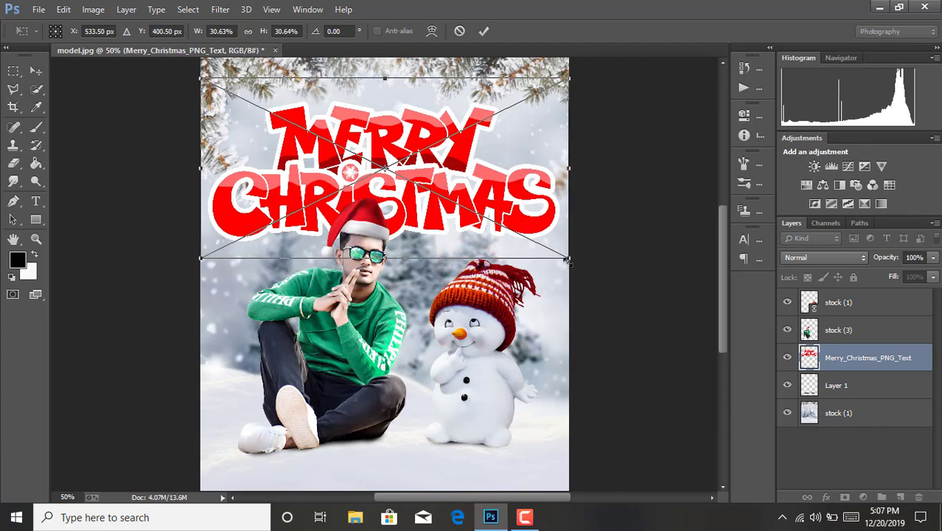
drag(570, 259, 529, 218)
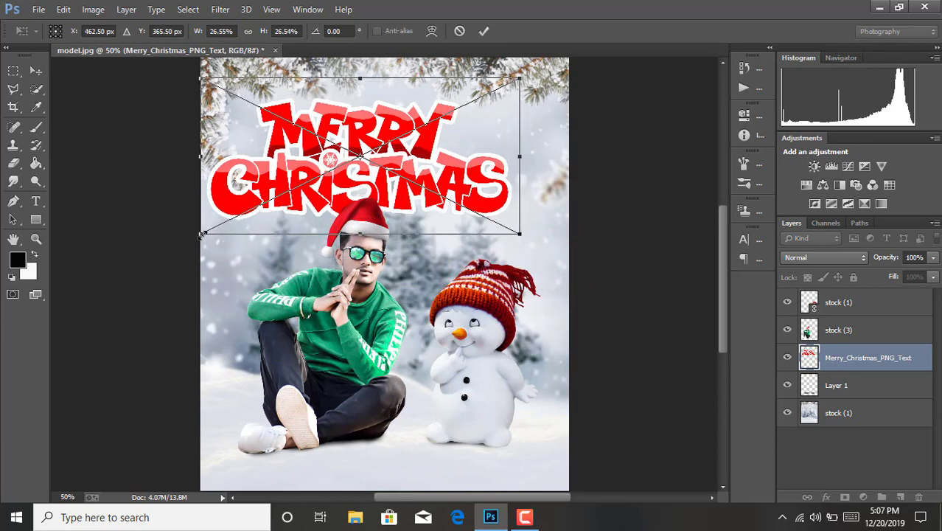
drag(201, 229, 278, 198)
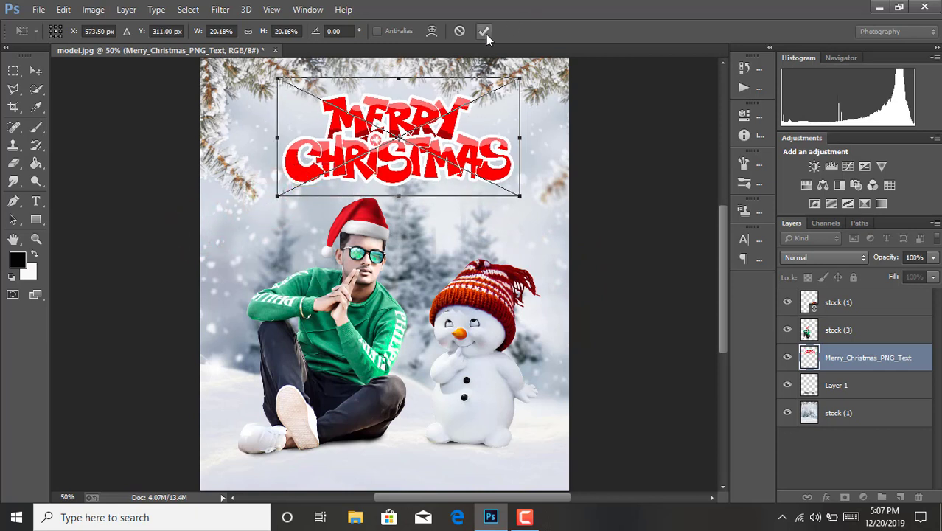
drag(519, 196, 523, 200)
- Nudge the Merry Christmas text down to about Y 334.5 px and commit the placement
key(Down)
key(Down)
key(Down)
key(Down)
key(Down)
key(Down)
key(Down)
key(Down)
key(Down)
key(Down)
key(Down)
key(Down)
key(Down)
key(Down)
key(Down)
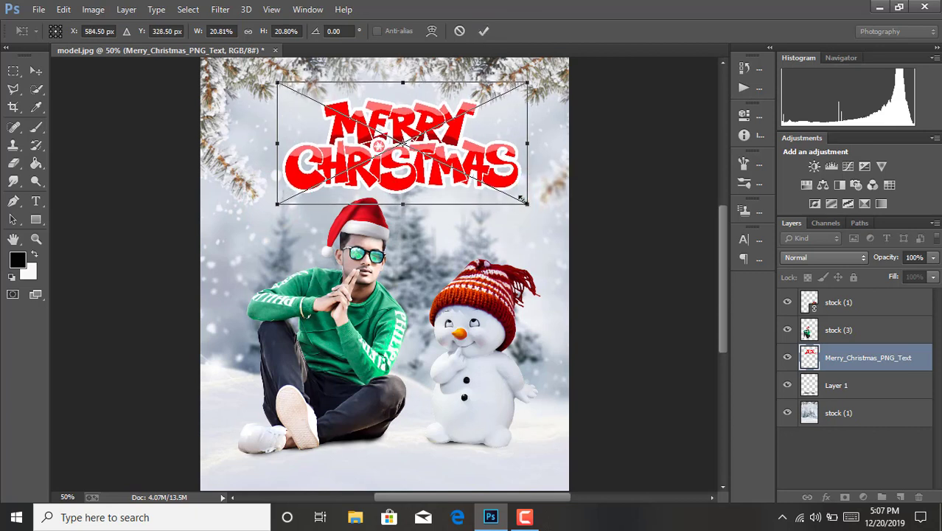
click(484, 33)
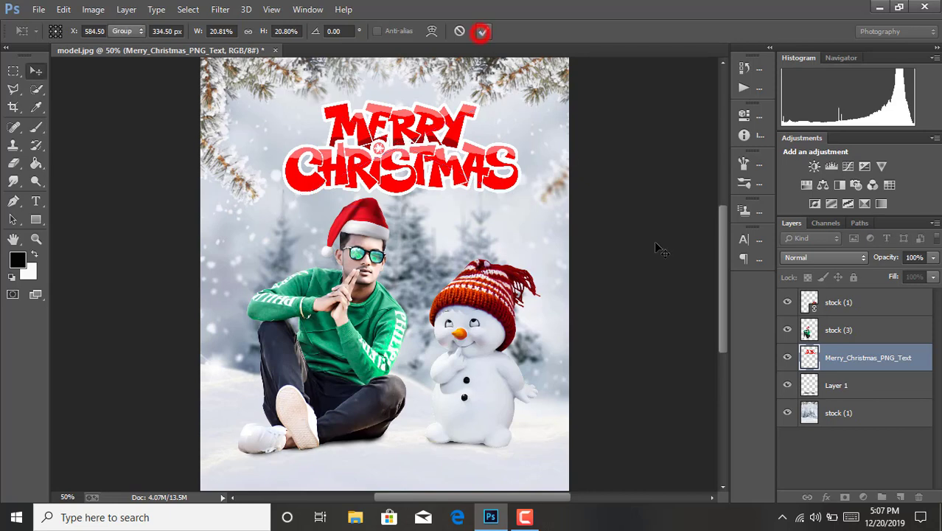
- Merge the shadow layer, the man's layer and the snowman layer into a single layer
click(828, 387)
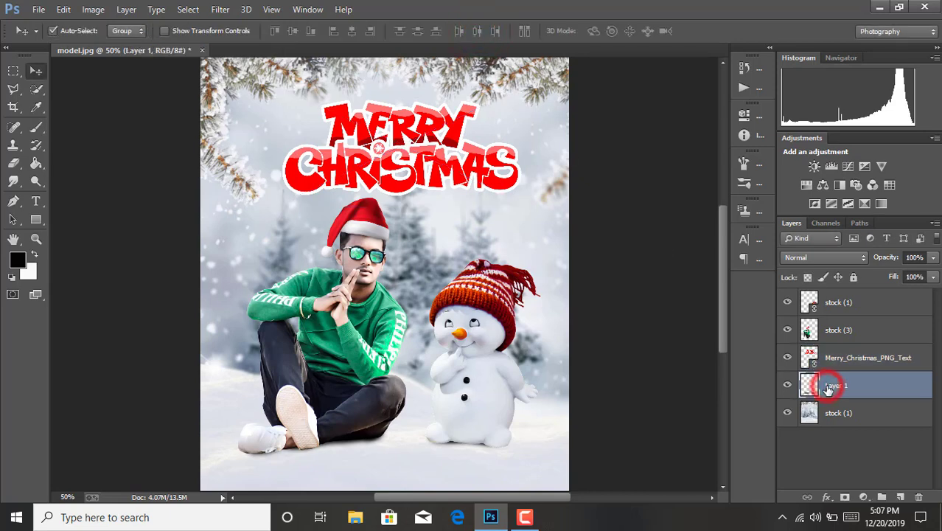
ctrl+click(836, 330)
ctrl+click(842, 300)
right_click(842, 301)
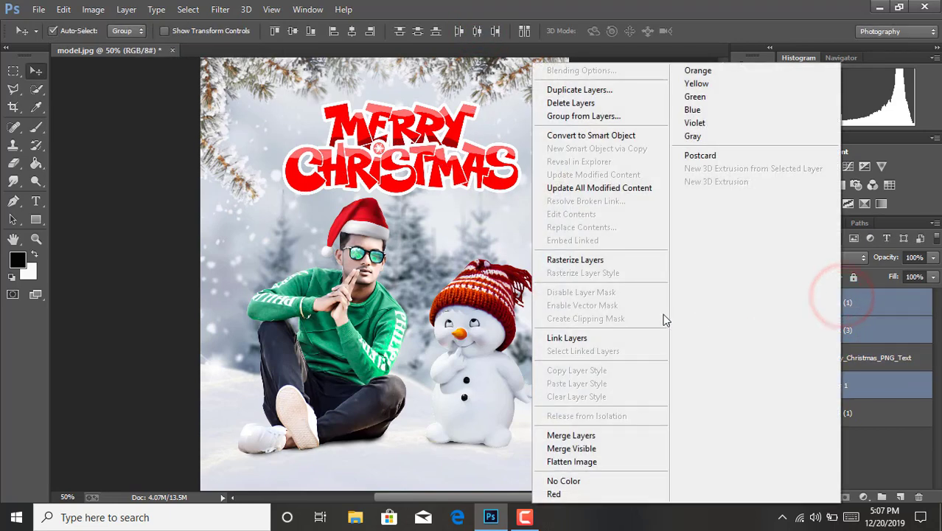
click(588, 436)
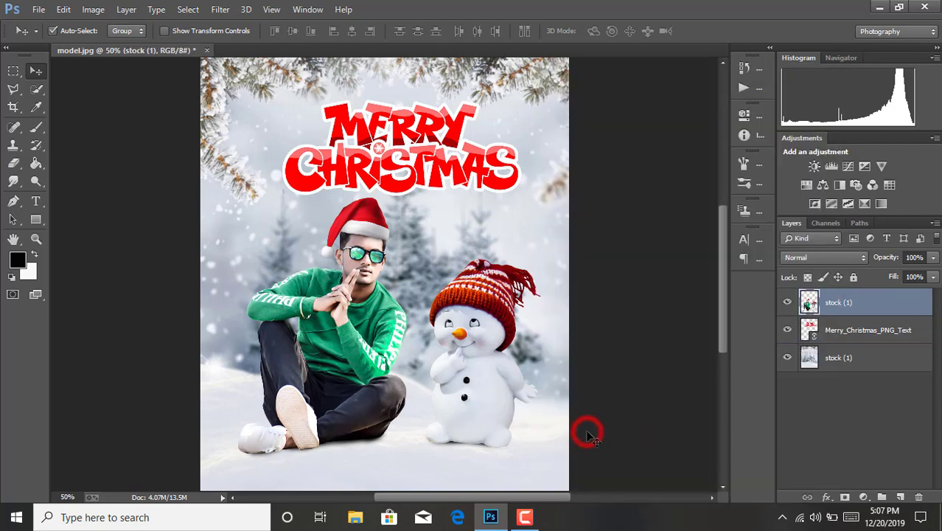
- Scale the merged man and snowman layer down to about 96.1%, keeping its lower-left corner fixed, and commit the transform
key(ctrl+t)
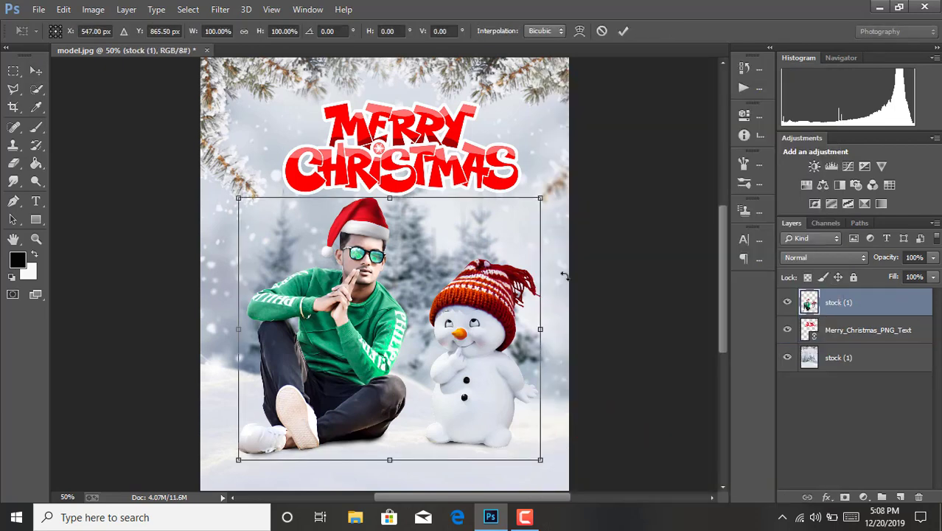
drag(541, 196, 528, 208)
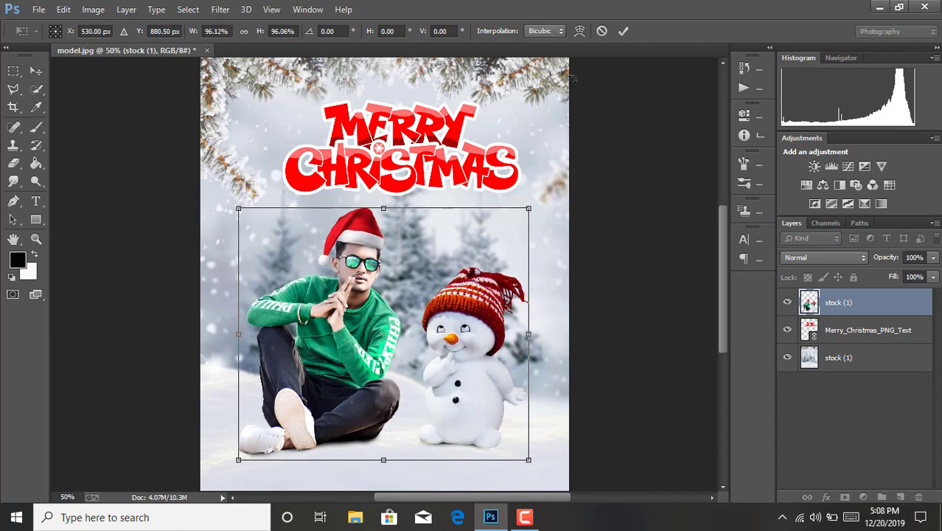
click(623, 31)
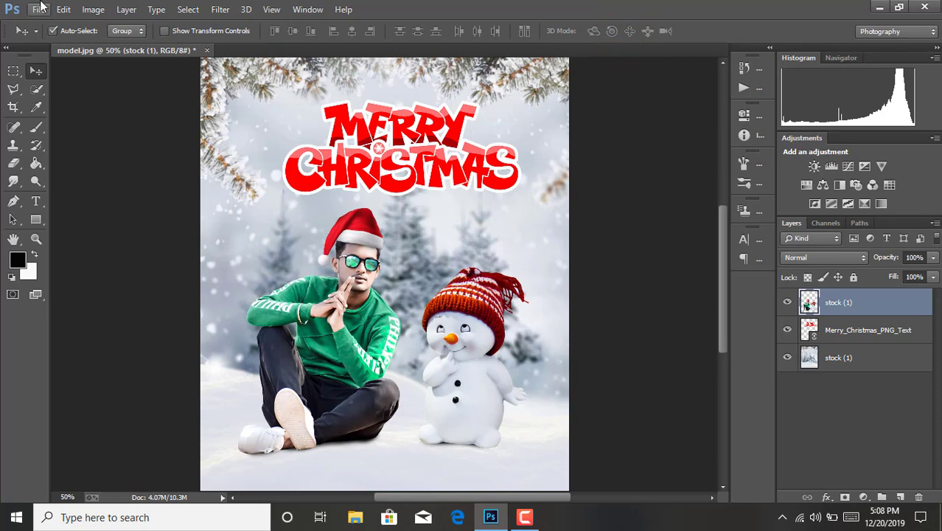
- Merge all visible layers, including the Merry Christmas text and the snowy background, into one
click(41, 9)
click(518, 5)
right_click(862, 359)
click(606, 411)
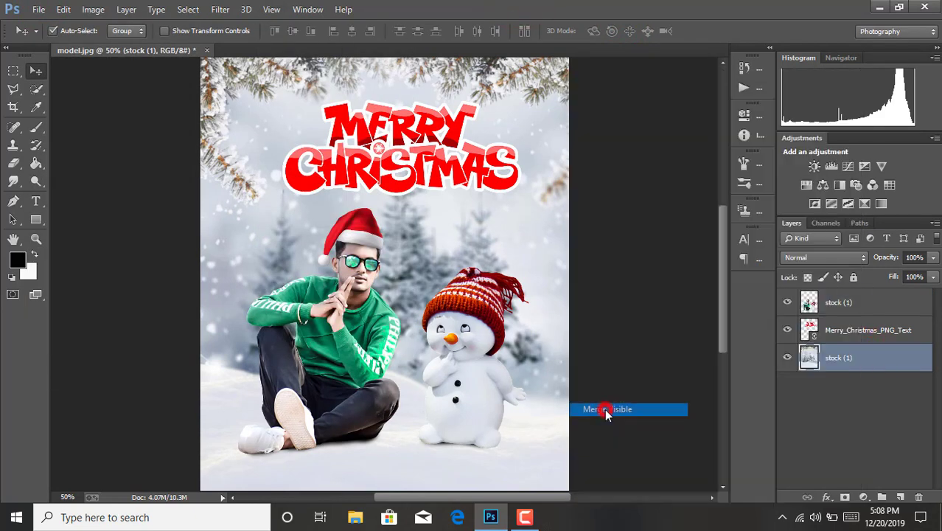
- Place the Woodland-winter-snow-overlay image from the Stocks folder as a linked layer above the merged composite
click(39, 9)
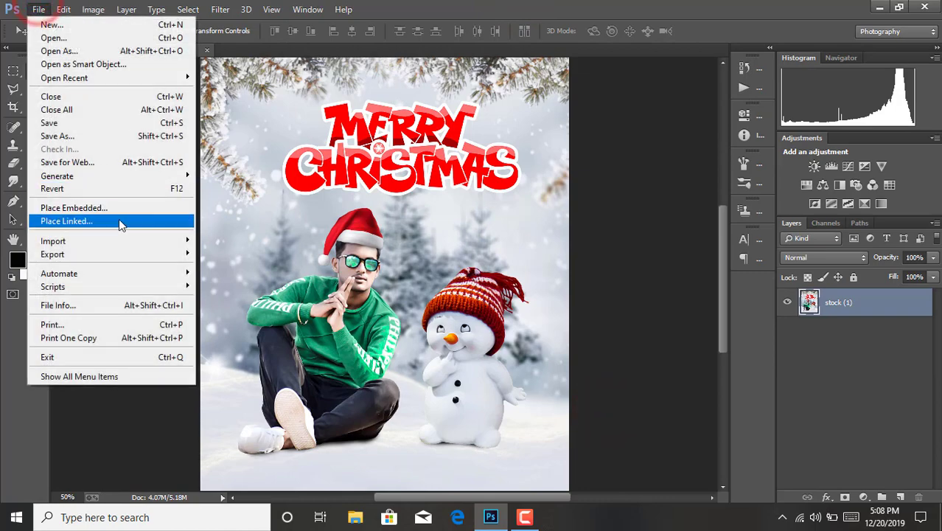
click(118, 221)
scroll(332, 221, down, 5)
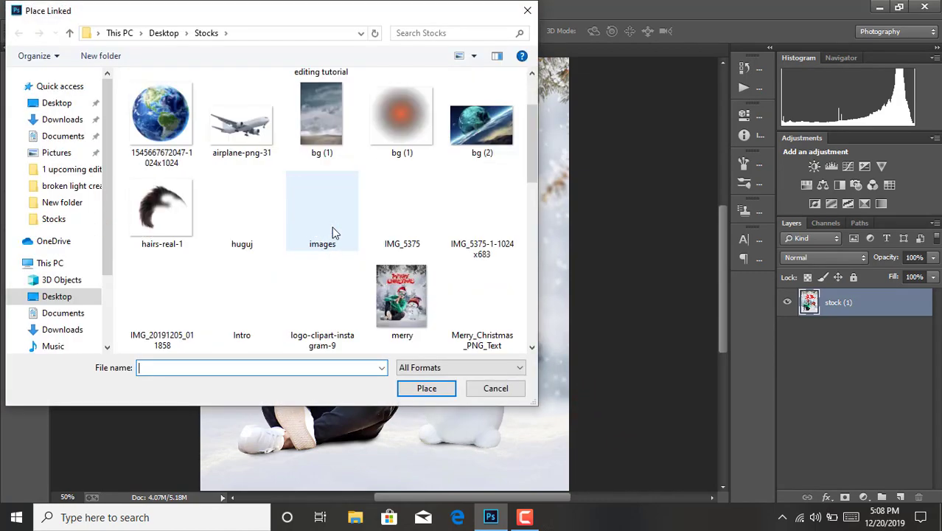
scroll(331, 232, down, 2)
scroll(333, 233, down, 2)
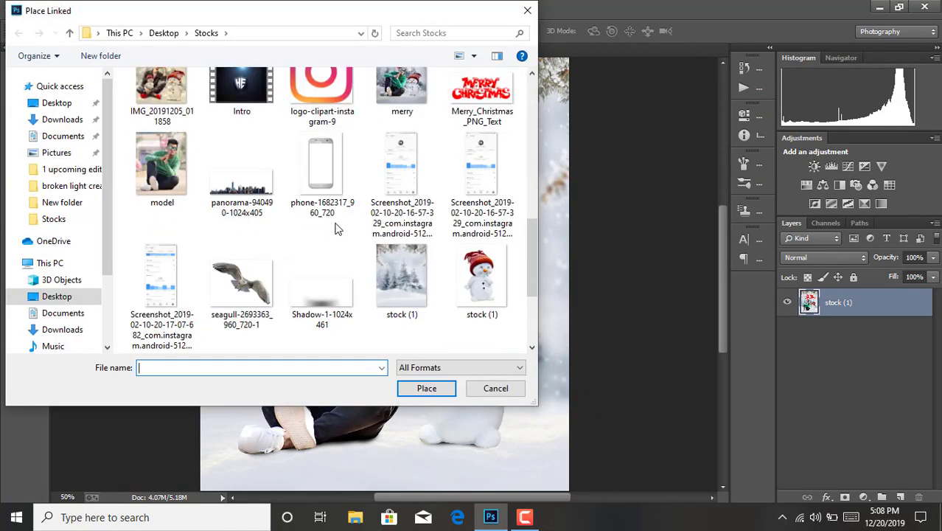
scroll(336, 229, up, 3)
scroll(335, 229, up, 3)
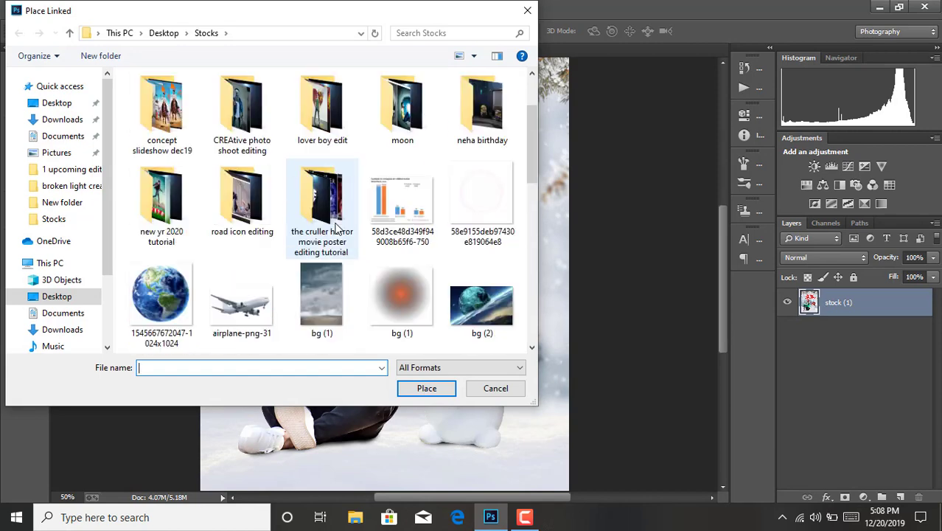
scroll(331, 291, up, 2)
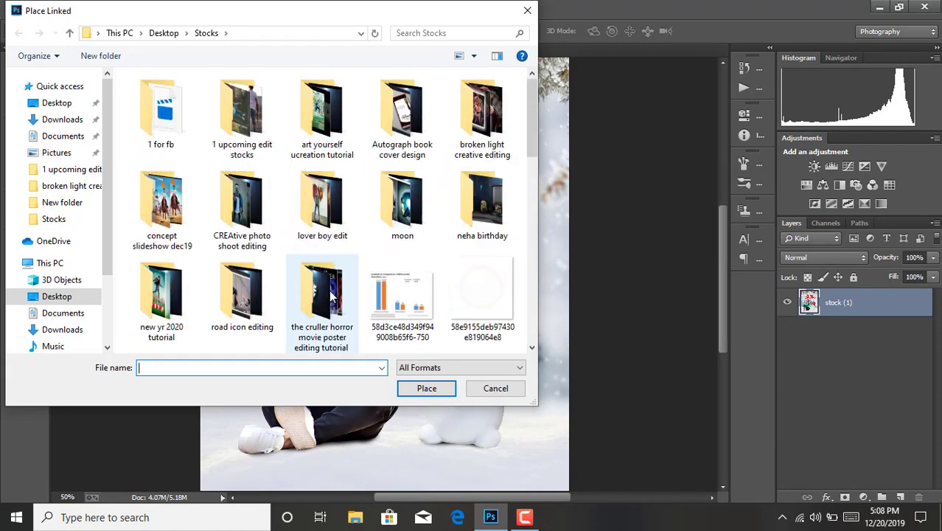
scroll(481, 318, down, 10)
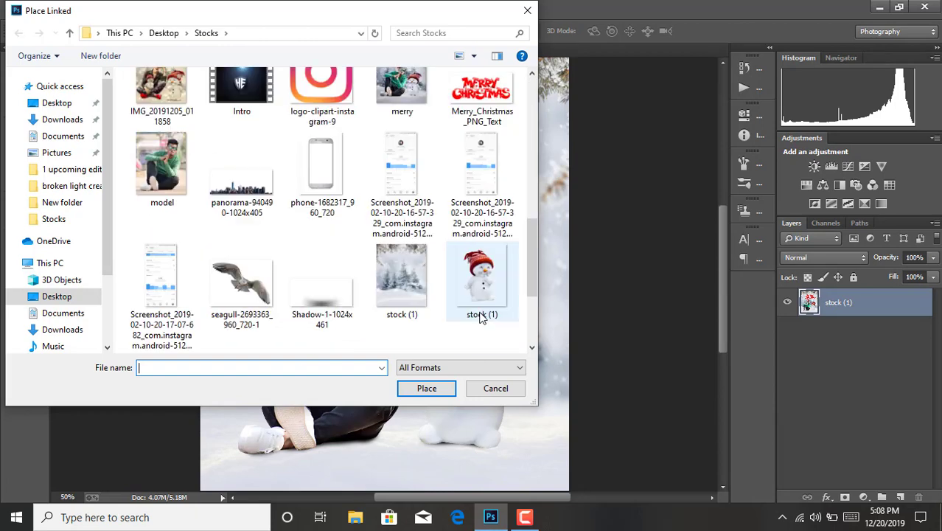
scroll(481, 318, down, 2)
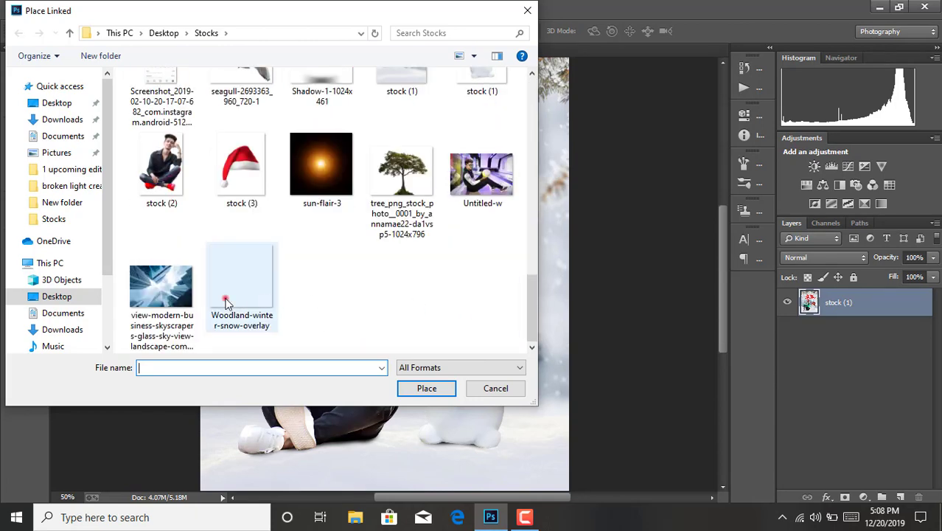
double_click(219, 268)
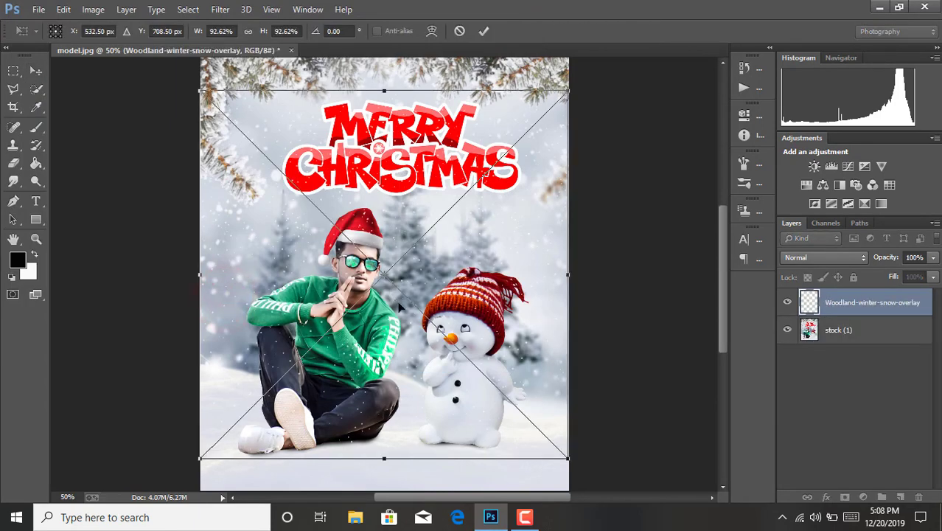
- Enlarge the snow overlay to about 118.23% so it covers the whole canvas, and commit the placement
drag(563, 458, 483, 249)
drag(724, 371, 700, 248)
key(ctrl+minus)
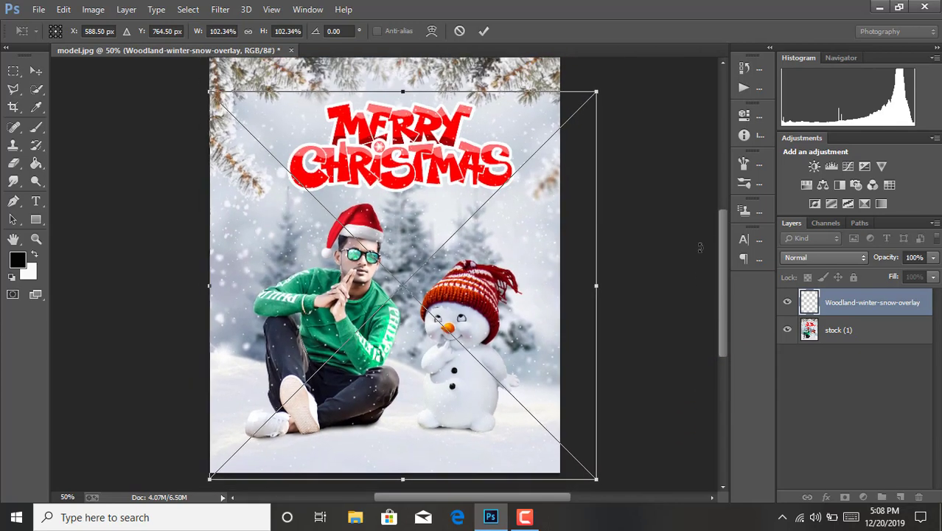
drag(254, 162, 219, 118)
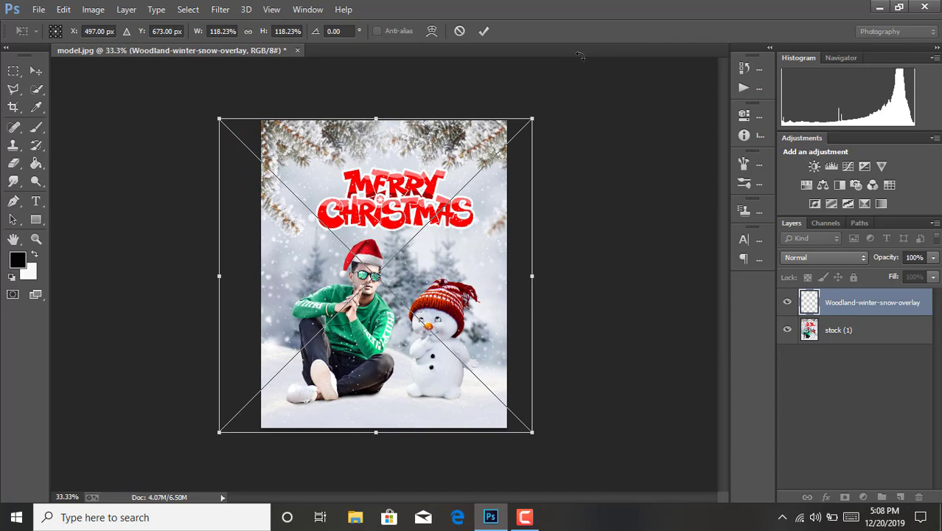
click(484, 31)
- Rasterize the Woodland-winter-snow-overlay layer and duplicate it
right_click(847, 297)
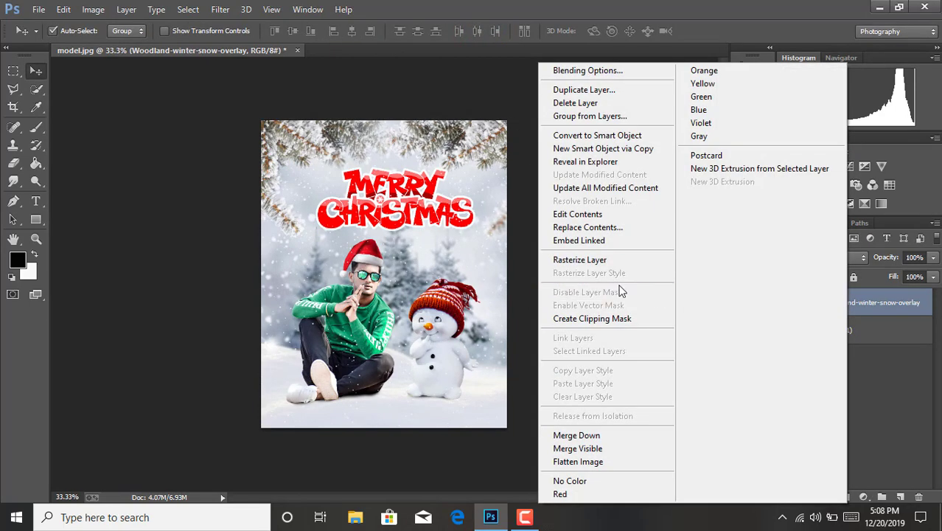
click(609, 260)
drag(875, 302, 901, 497)
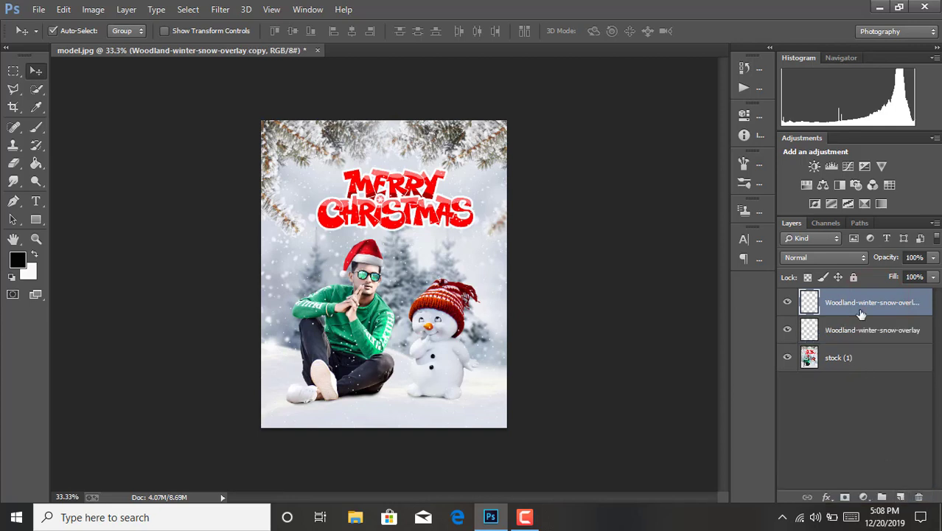
- Flip the duplicated snow overlay horizontally, shift it to about X 587 px, Y 675.5 px, and commit the transform
key(ctrl+t)
right_click(381, 260)
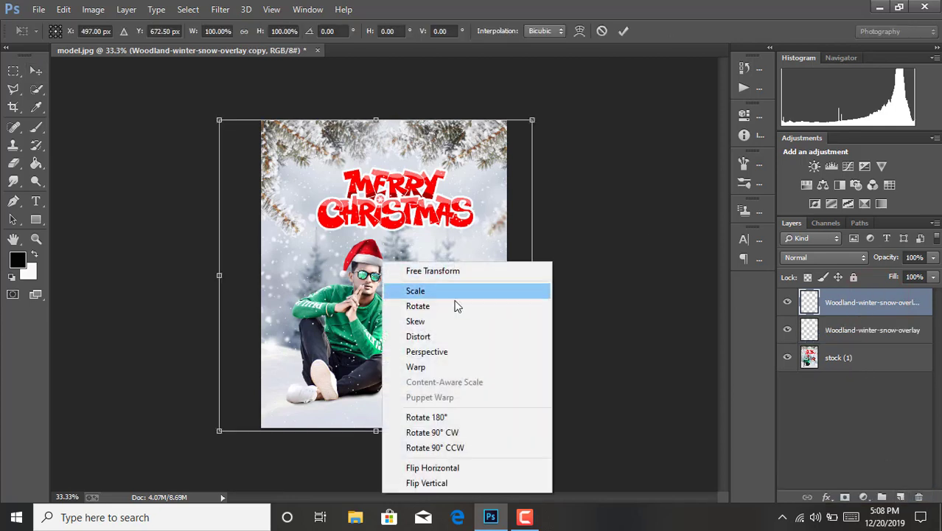
click(459, 464)
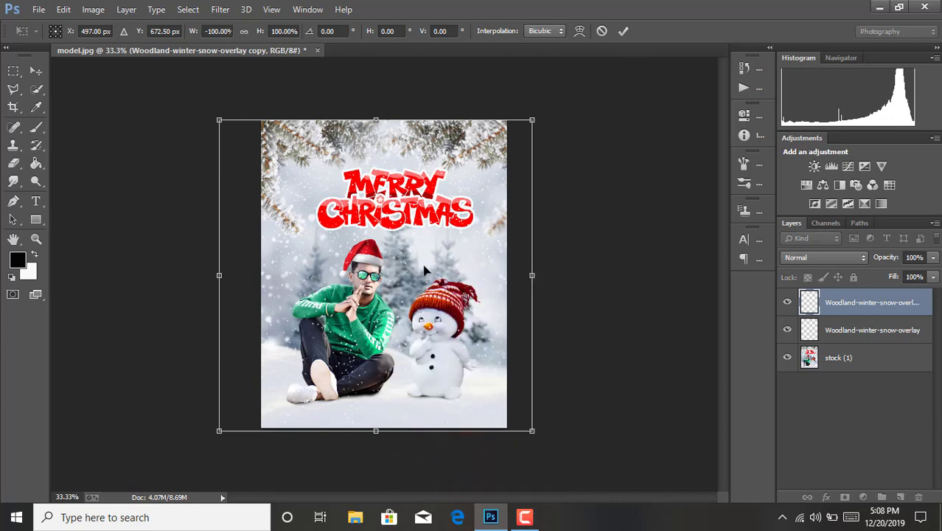
drag(424, 272, 445, 272)
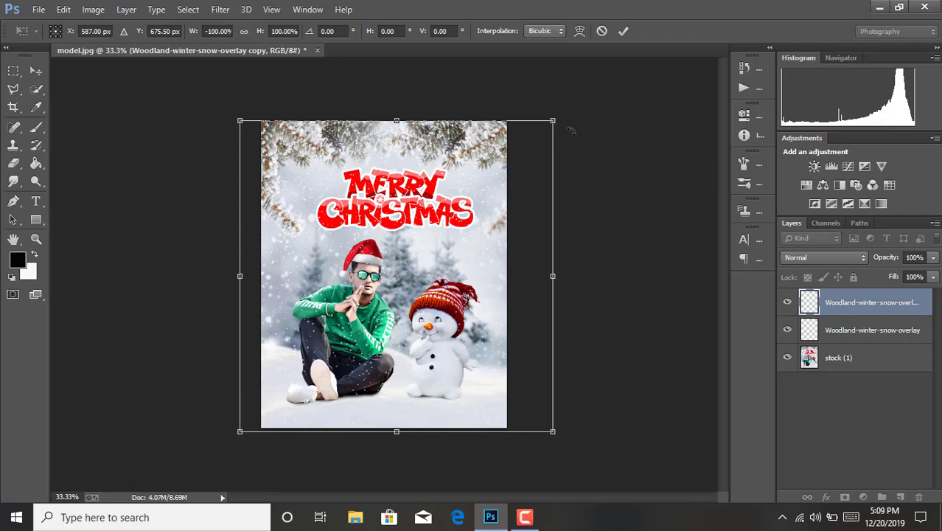
click(624, 32)
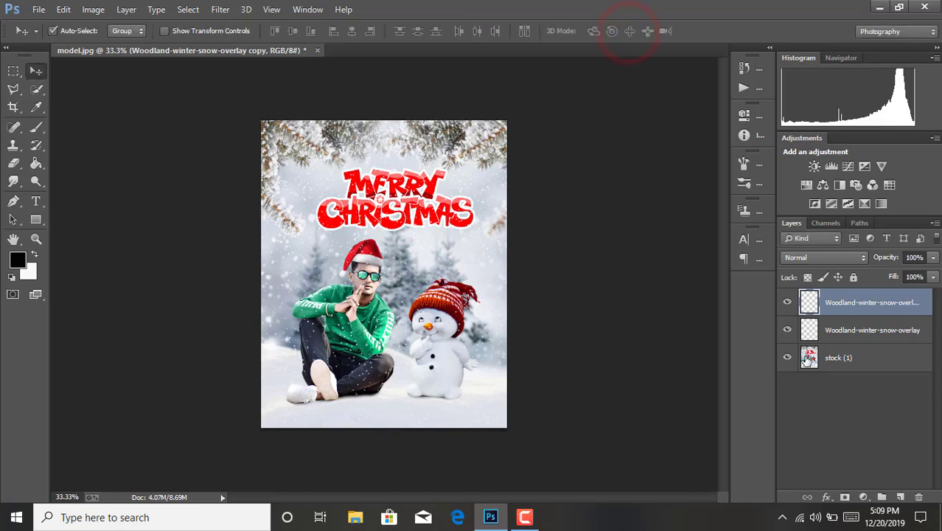
- Merge all visible layers and adjust the result in Camera Raw with Clarity +25, Blacks -22, Whites -55, Shadows +34 and Highlights +14
right_click(831, 358)
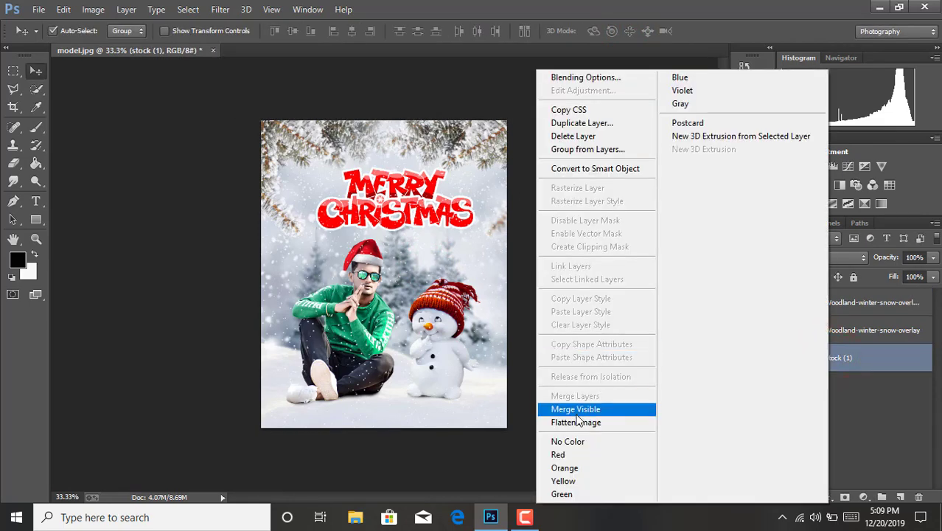
click(577, 412)
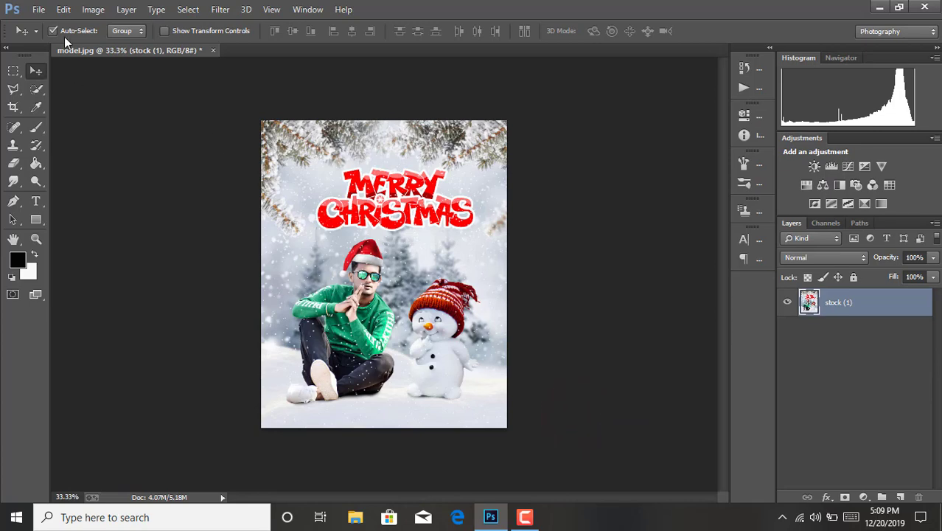
click(220, 9)
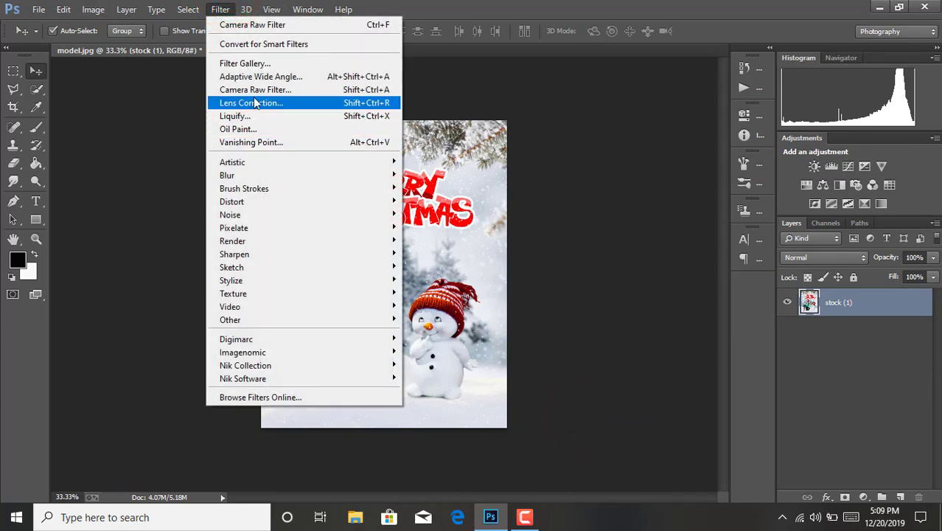
click(256, 90)
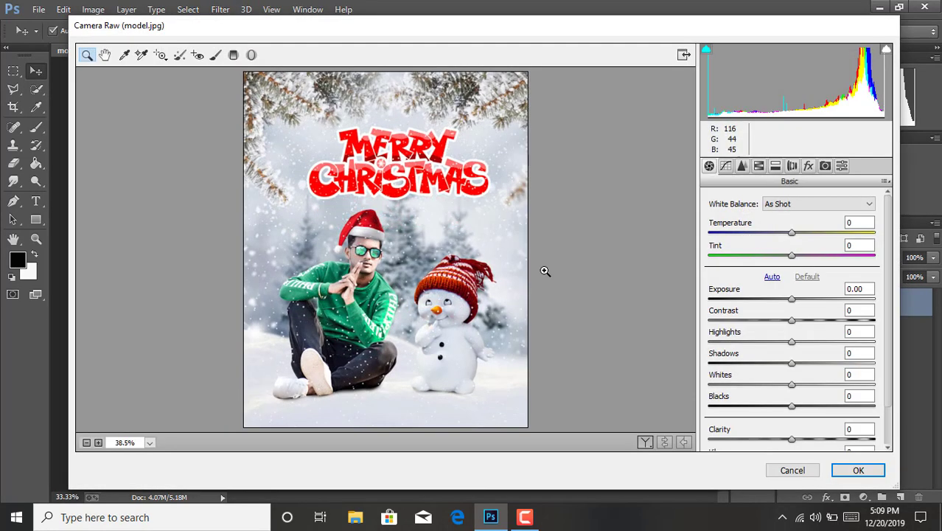
drag(792, 439, 812, 439)
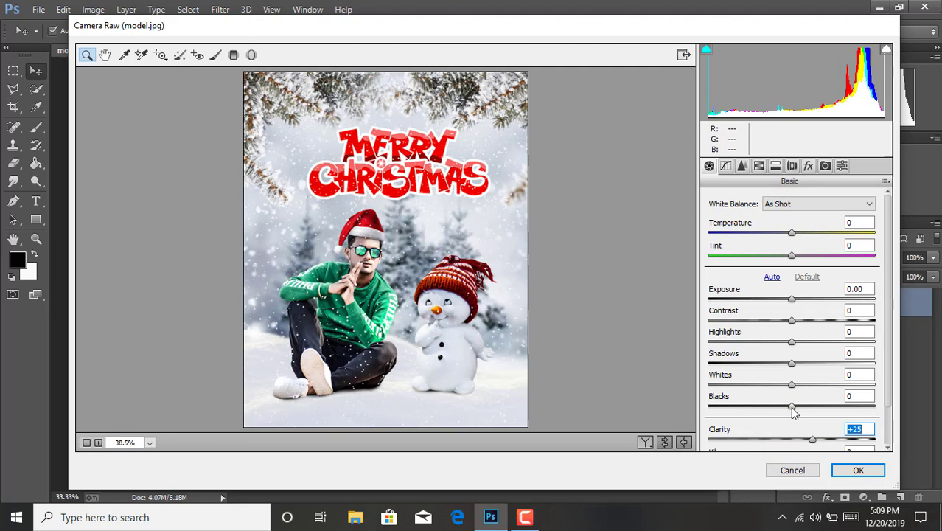
drag(792, 407, 747, 388)
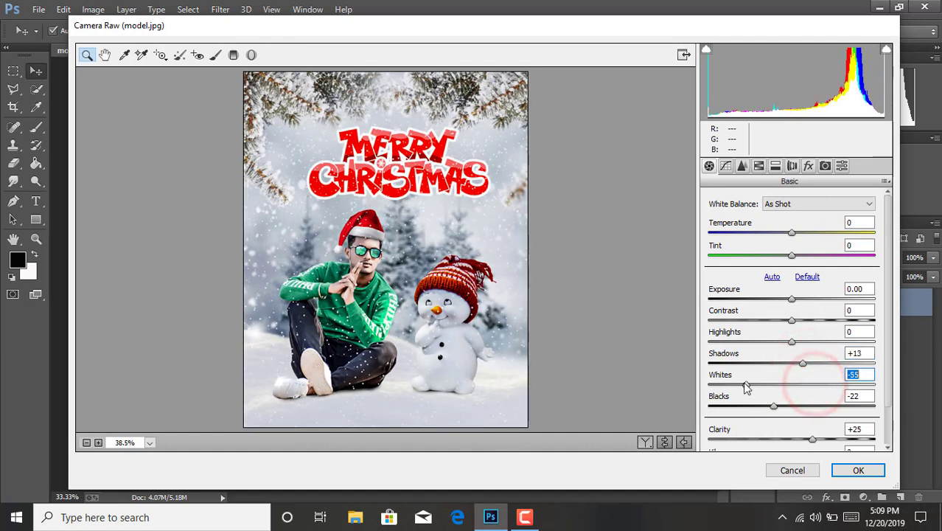
drag(804, 371, 806, 345)
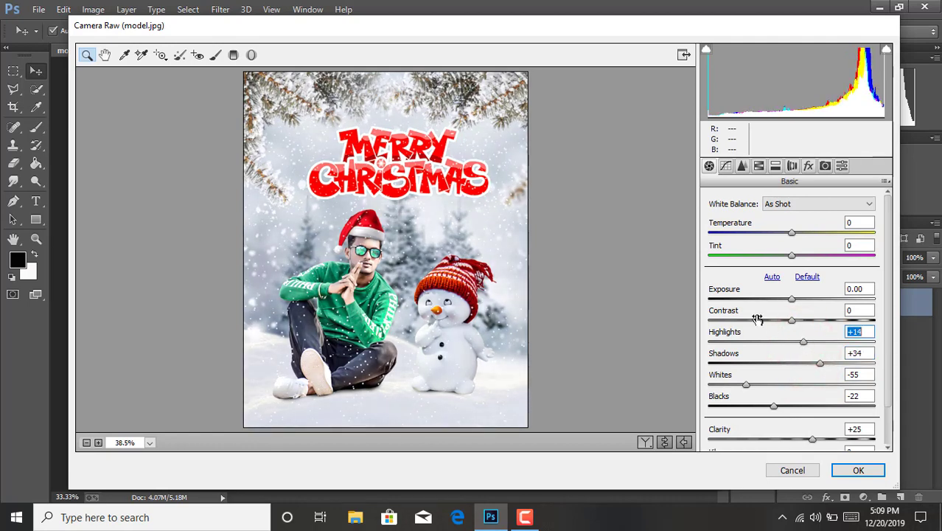
- Raise the Luminance noise reduction to about 34 in the Camera Raw Detail settings
click(727, 167)
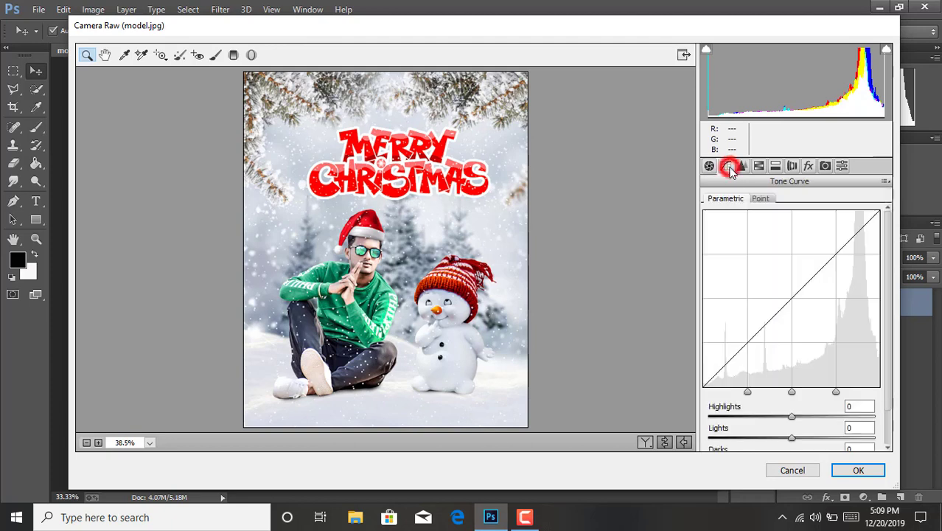
click(742, 167)
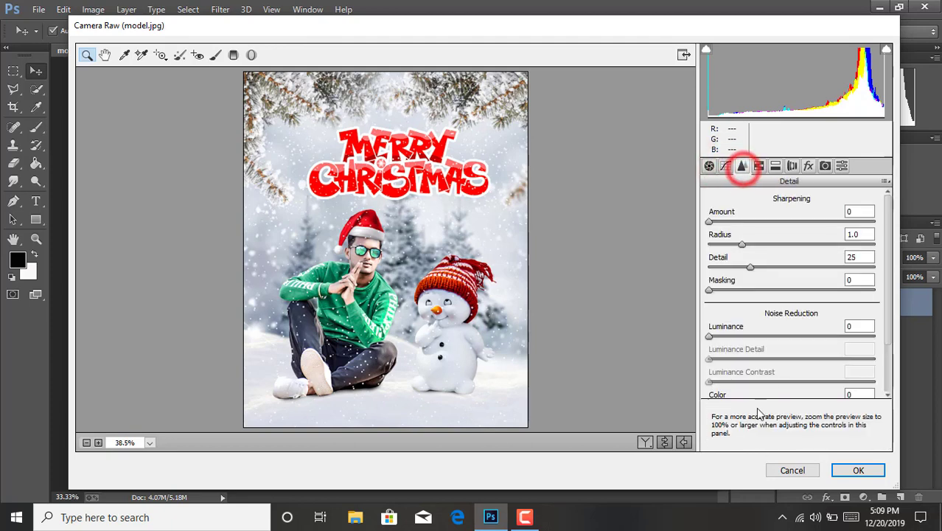
drag(710, 337, 759, 338)
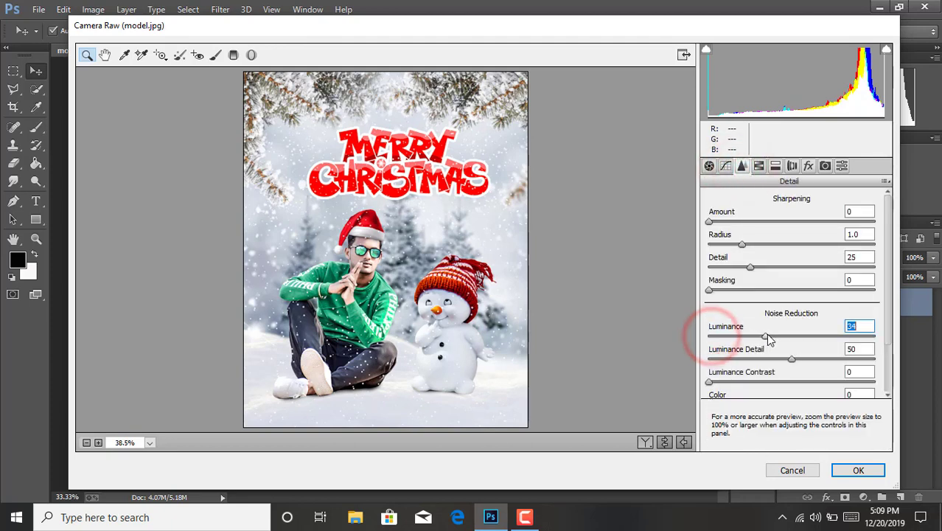
- Increase the HSL saturation of Greens to +52 and Reds to about +48
click(758, 167)
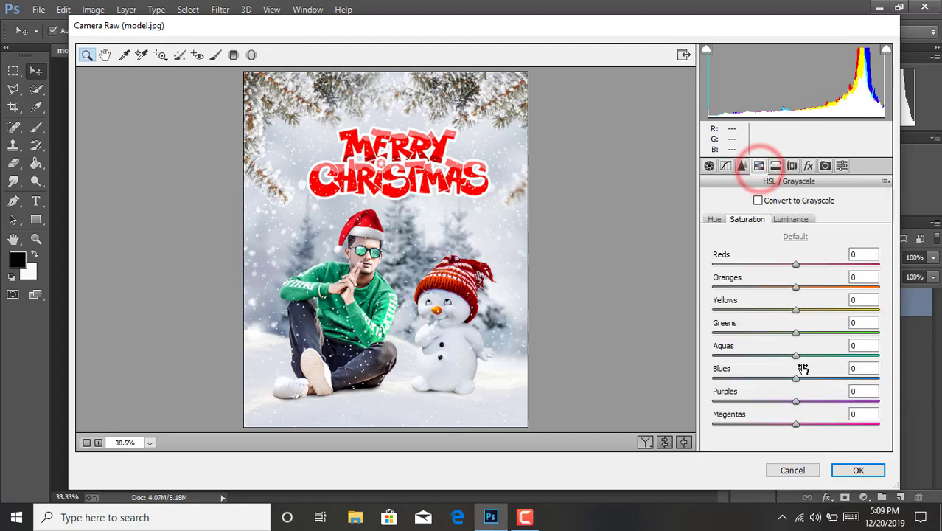
drag(796, 333, 833, 331)
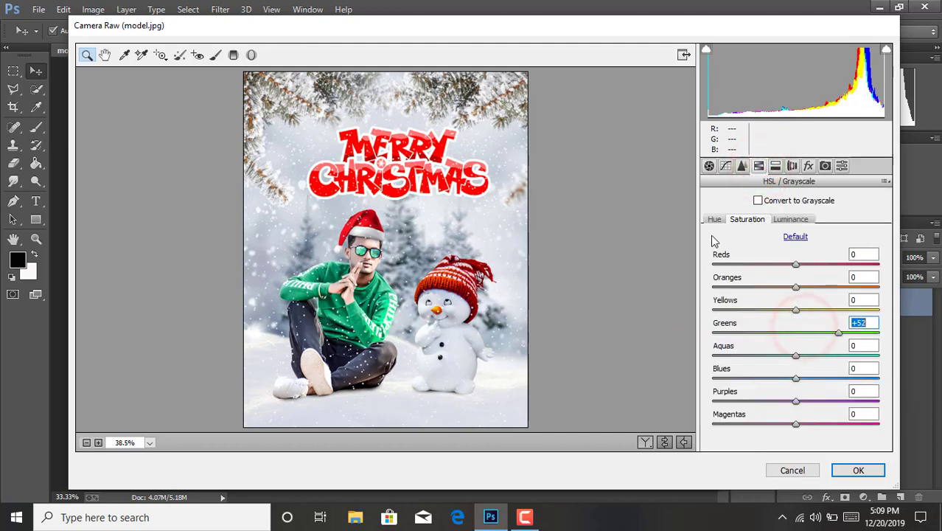
drag(796, 264, 834, 262)
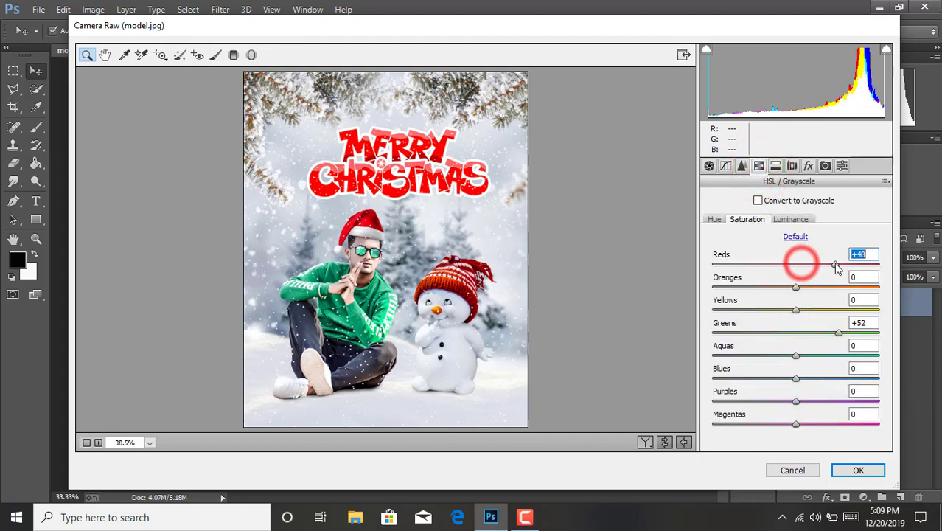
- Shift the HSL hues, setting Greens to +23, Aquas to +4 and Reds to about -17
click(717, 219)
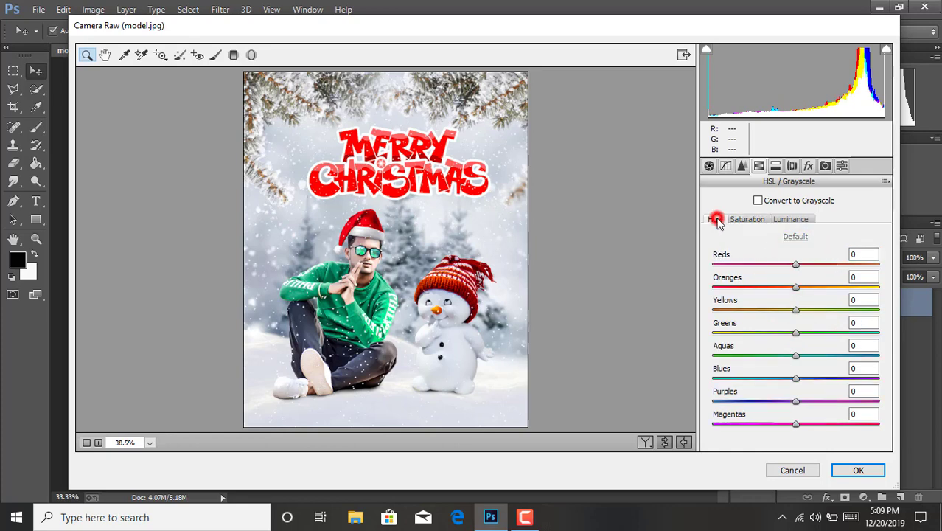
drag(796, 334, 819, 335)
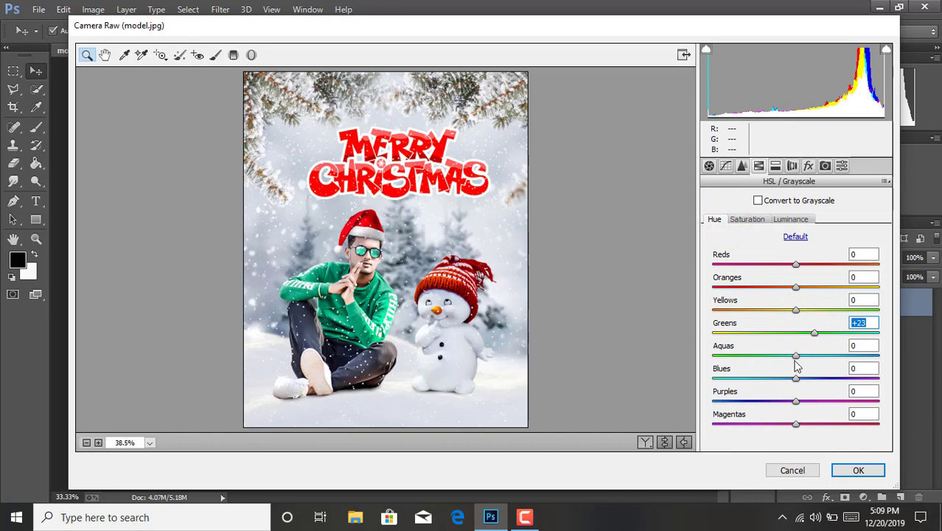
click(796, 353)
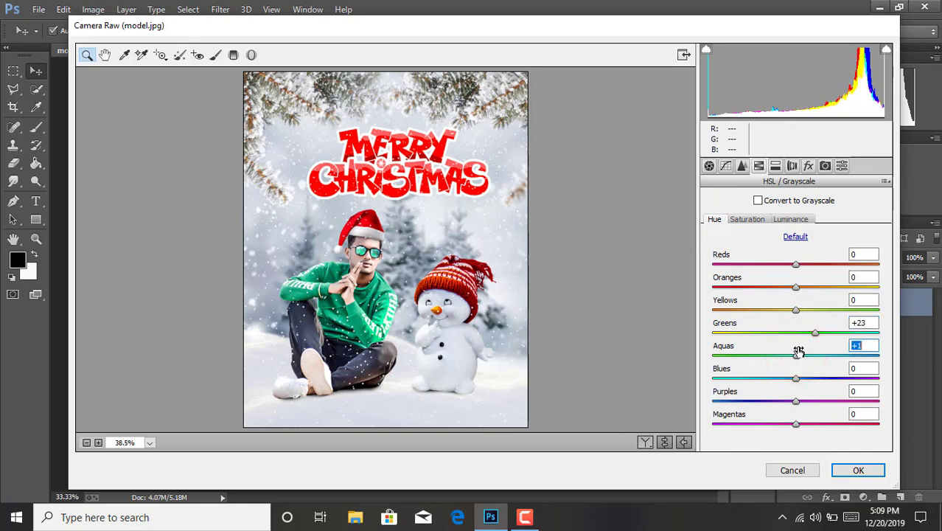
mouse_move(796, 264)
mouse_down()
mouse_move(829, 262)
mouse_move(784, 267)
mouse_up()
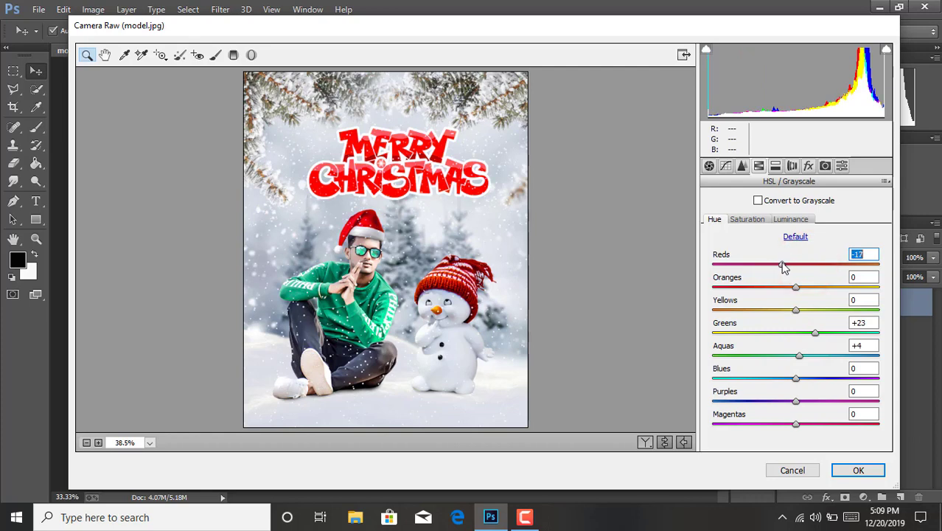
- Set the HSL luminance of Oranges to +15 and Greens to -43
click(794, 222)
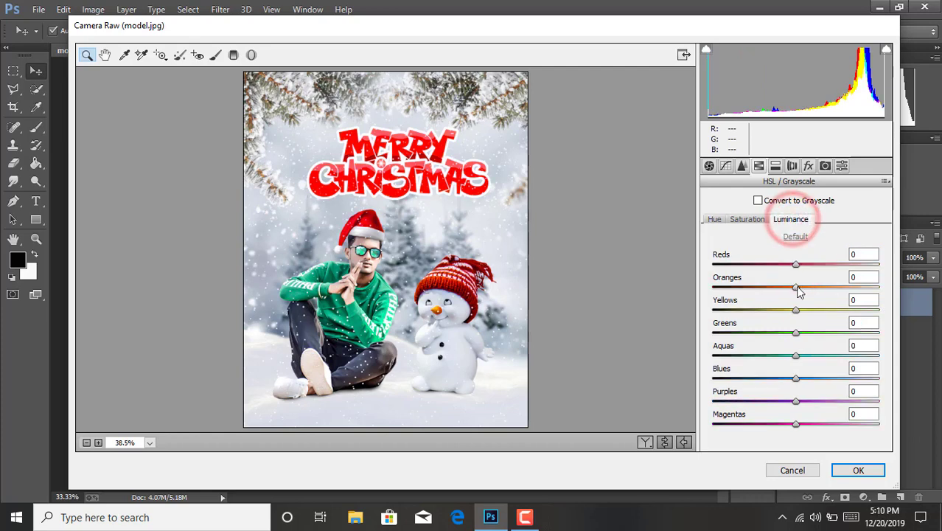
mouse_move(796, 287)
mouse_down()
mouse_move(788, 288)
mouse_move(809, 286)
mouse_up()
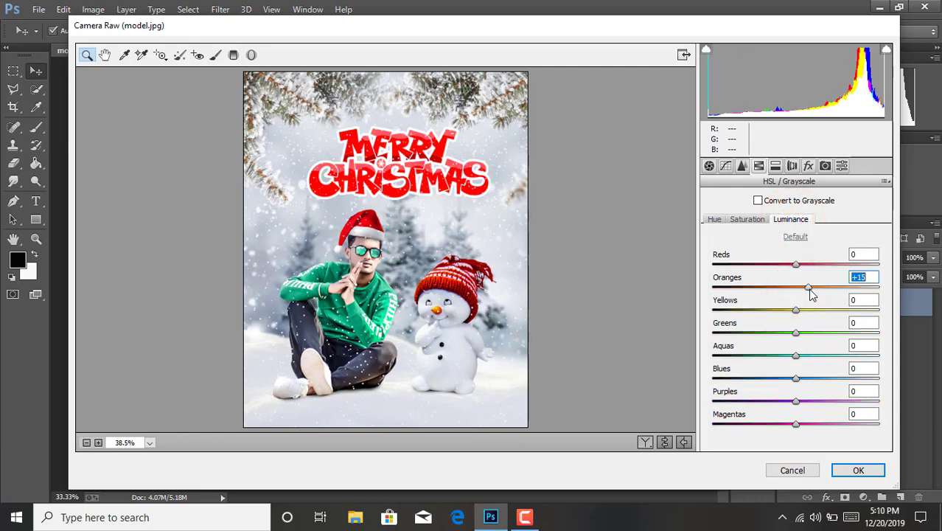
click(795, 332)
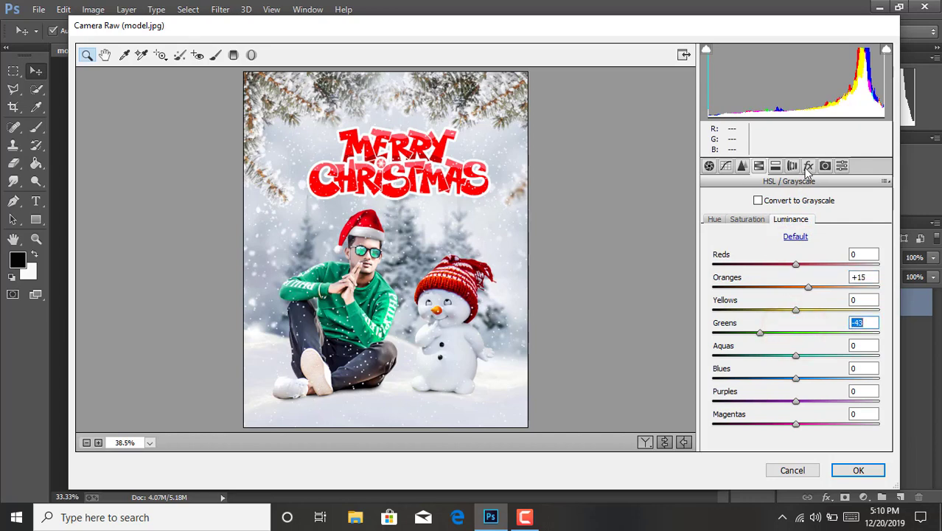
- Add a Highlight Priority post-crop vignette with an amount of about -23 and apply the Camera Raw adjustments
click(808, 167)
drag(797, 345, 776, 344)
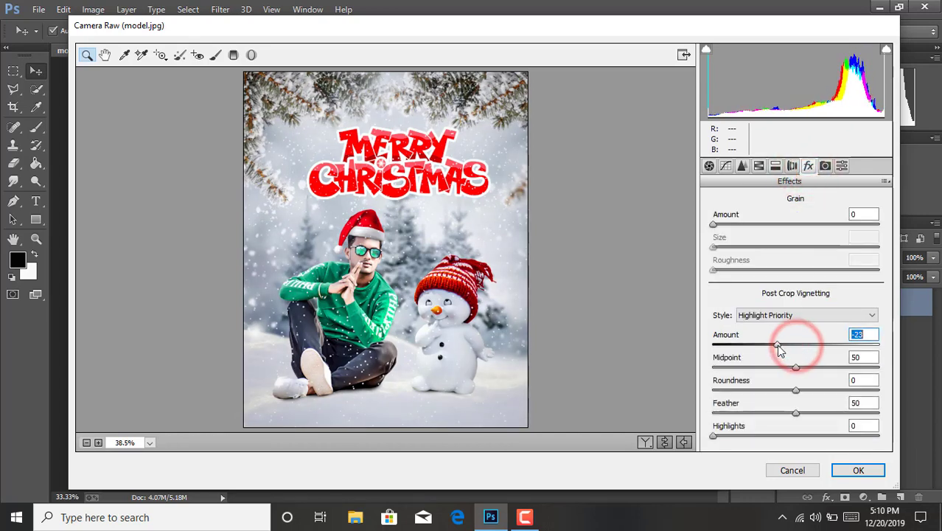
click(844, 471)
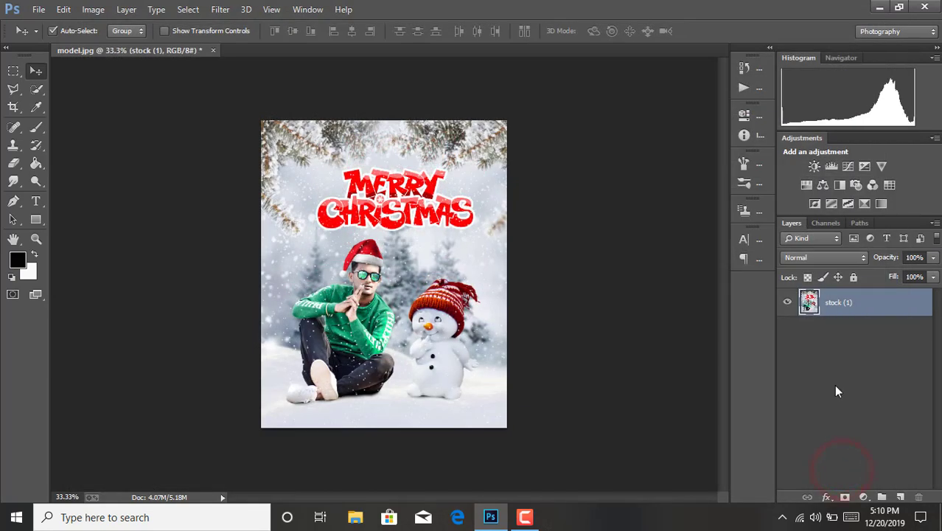
- Flatten the image and save it as a JPEG copy named new in the Stocks folder, with Maximum quality
right_click(846, 309)
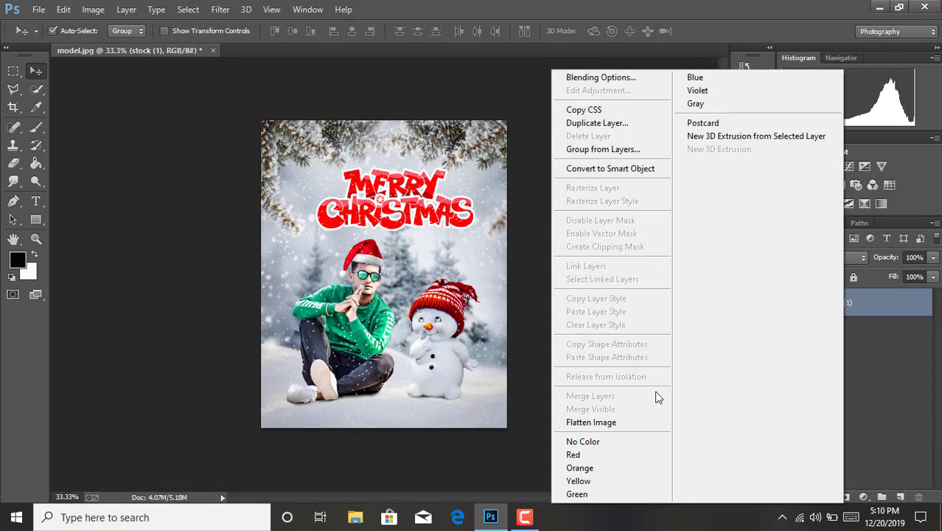
click(615, 425)
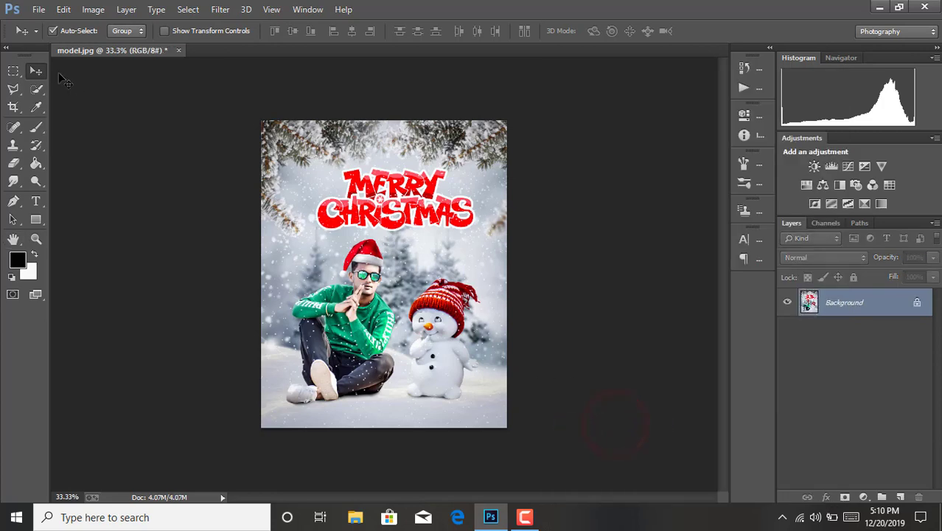
click(39, 8)
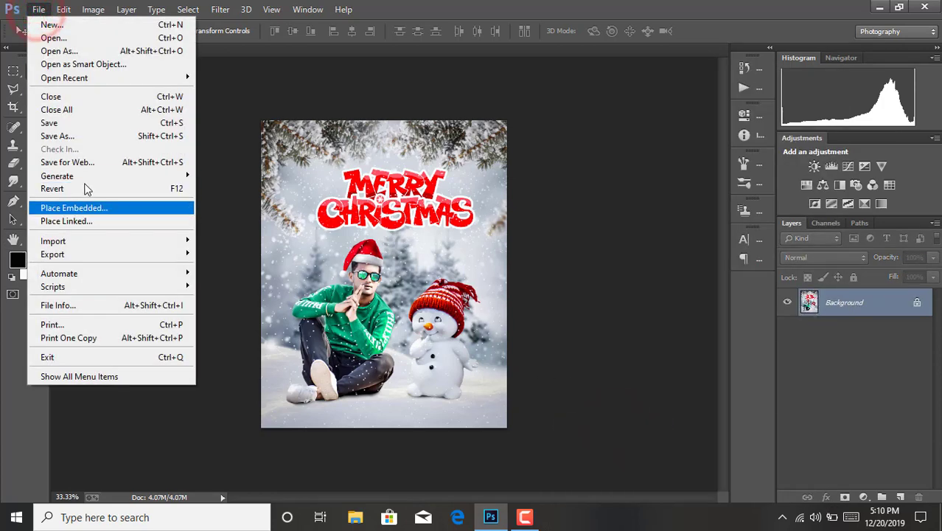
click(78, 136)
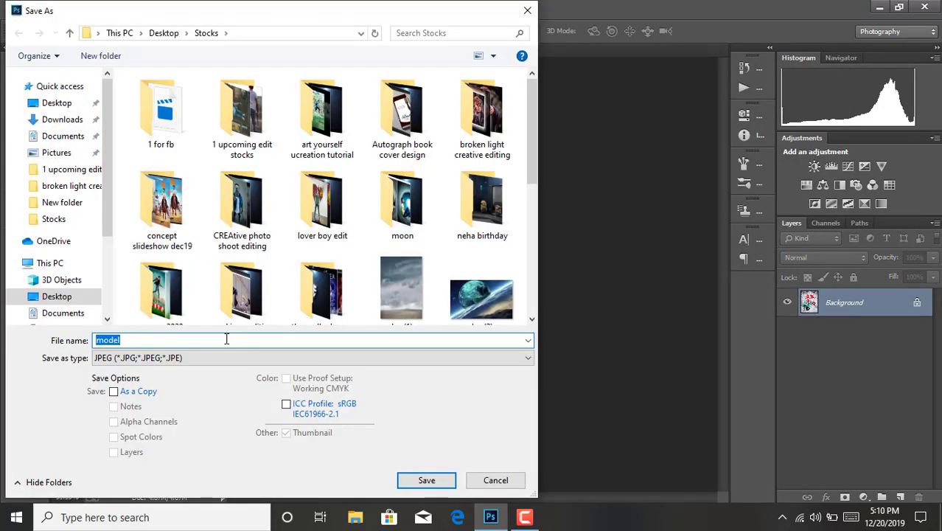
text(new)
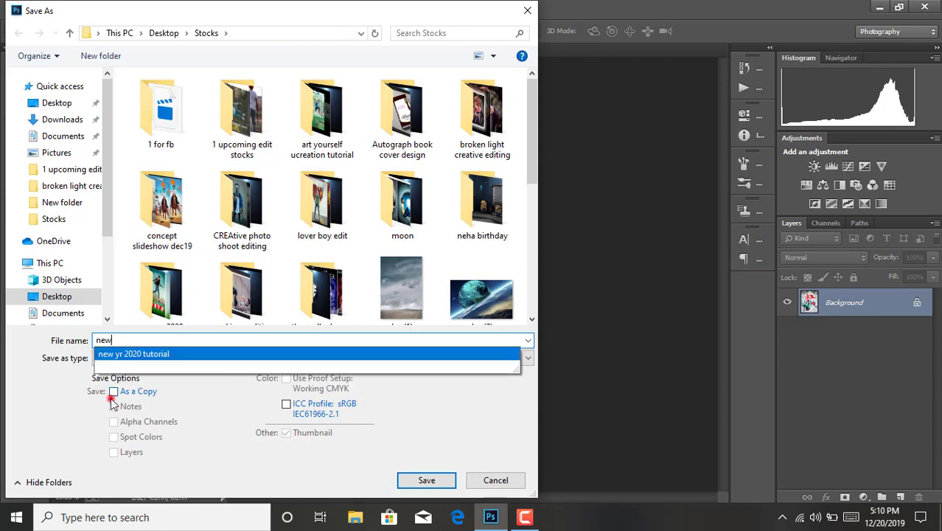
click(113, 402)
click(114, 391)
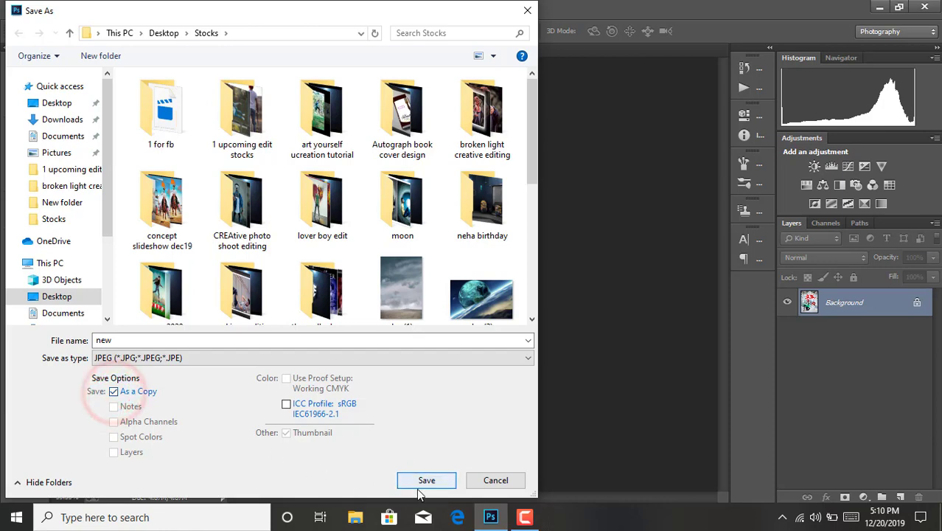
click(419, 485)
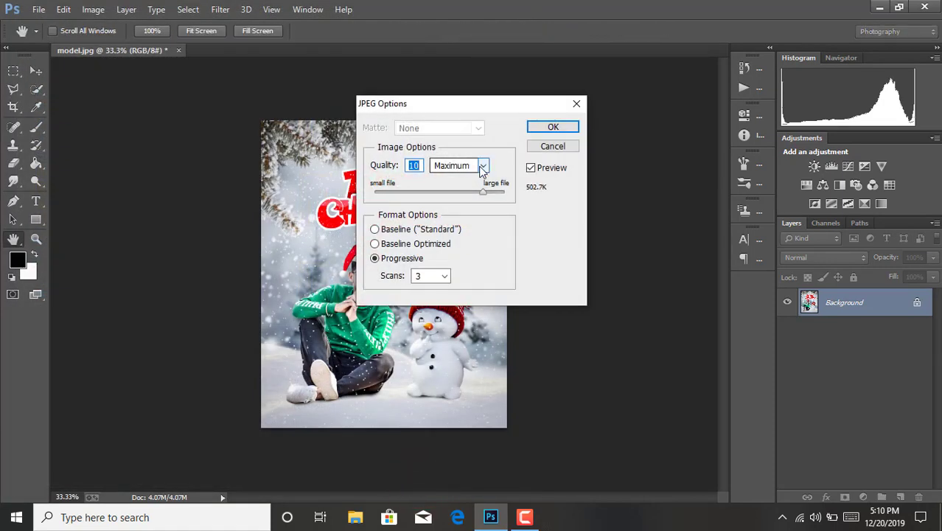
click(481, 168)
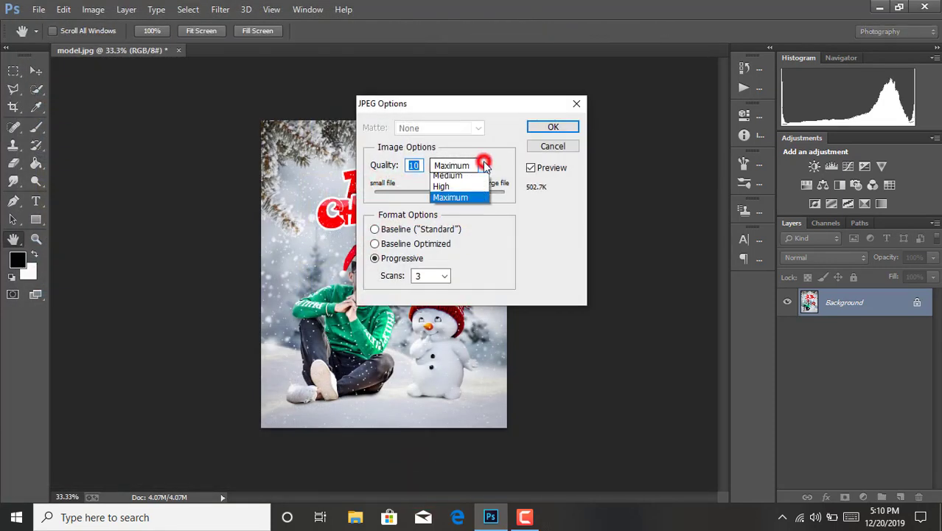
click(461, 210)
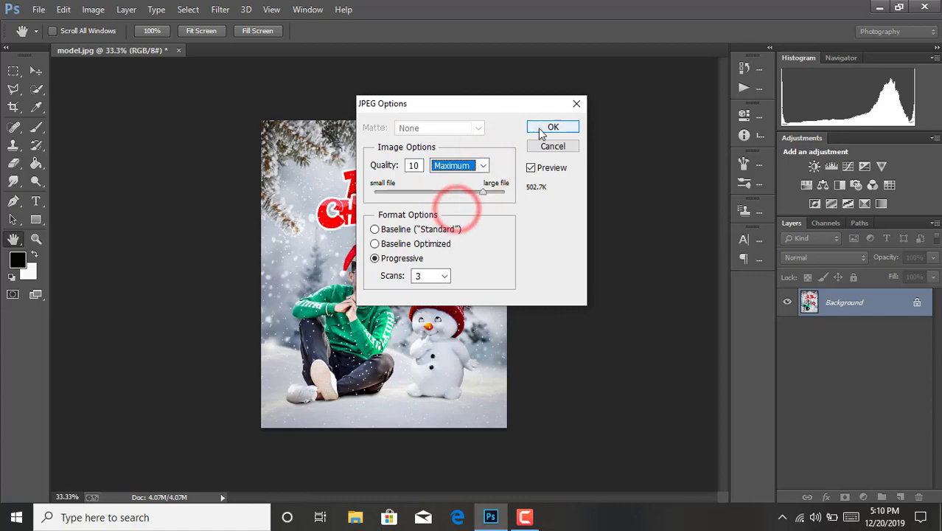